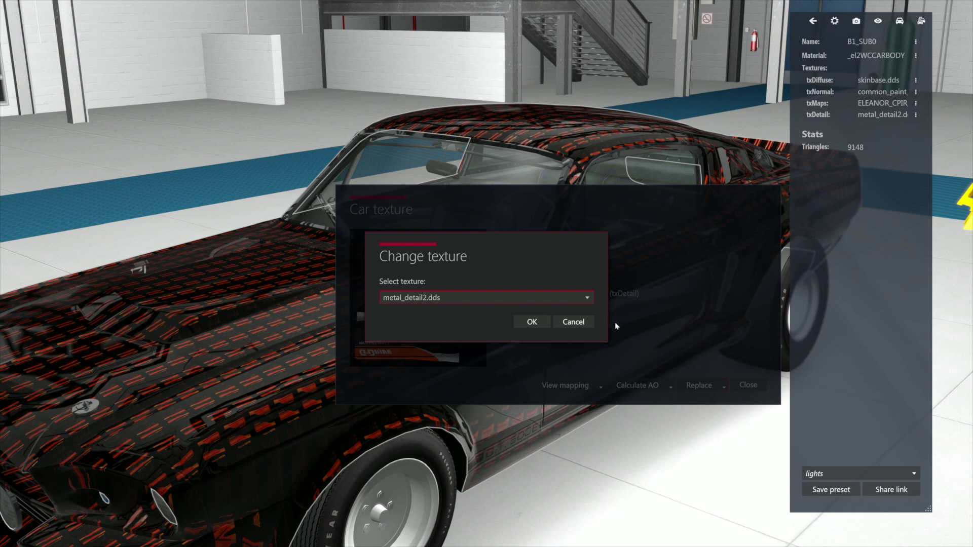
Look through the available replacement textures for the car body's metal_detail2.dds, cancel the change and leave the showroom.
{"action": "left_click", "coordinate": [588, 299]}
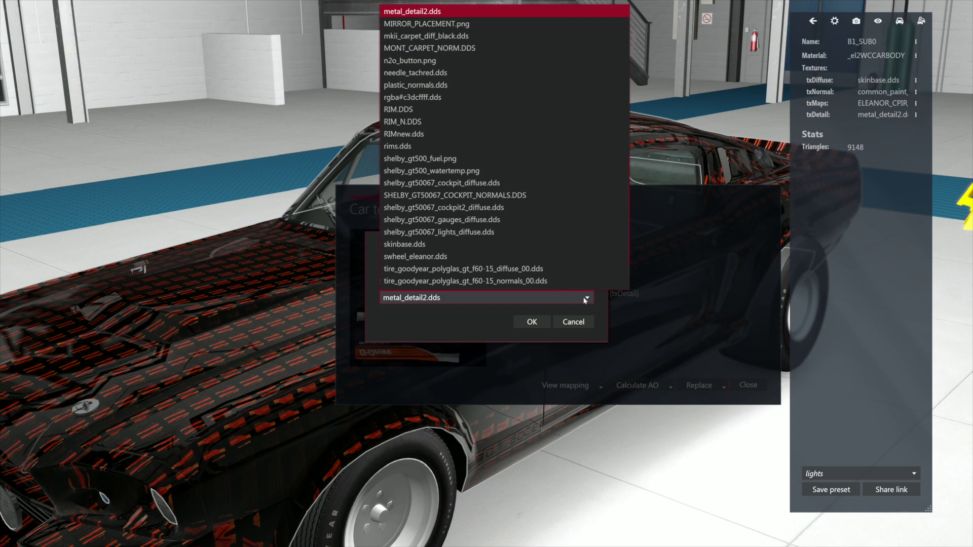
{"action": "scroll", "coordinate": [564, 244], "scroll_direction": "down", "scroll_amount": 2}
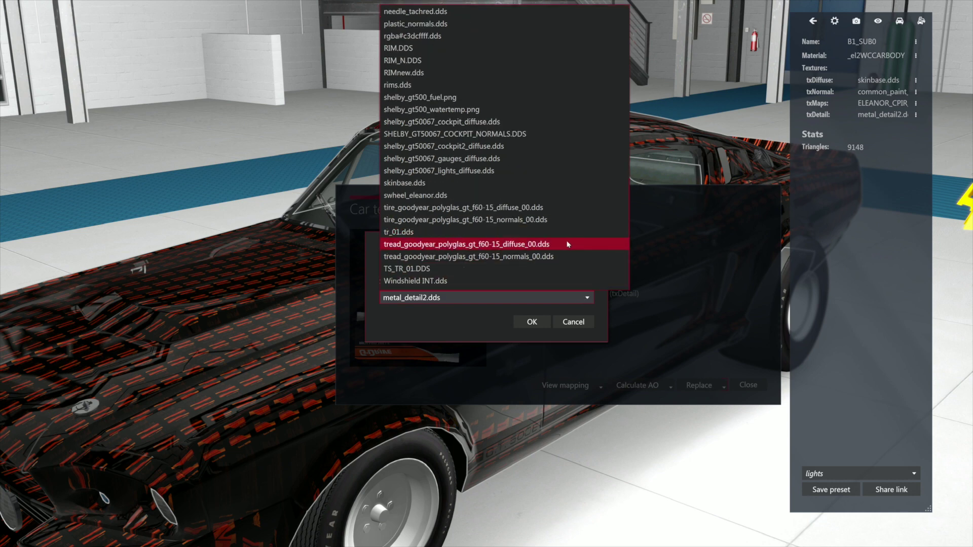
{"action": "scroll", "coordinate": [555, 217], "scroll_direction": "up", "scroll_amount": 3}
{"action": "scroll", "coordinate": [555, 217], "scroll_direction": "up", "scroll_amount": 1}
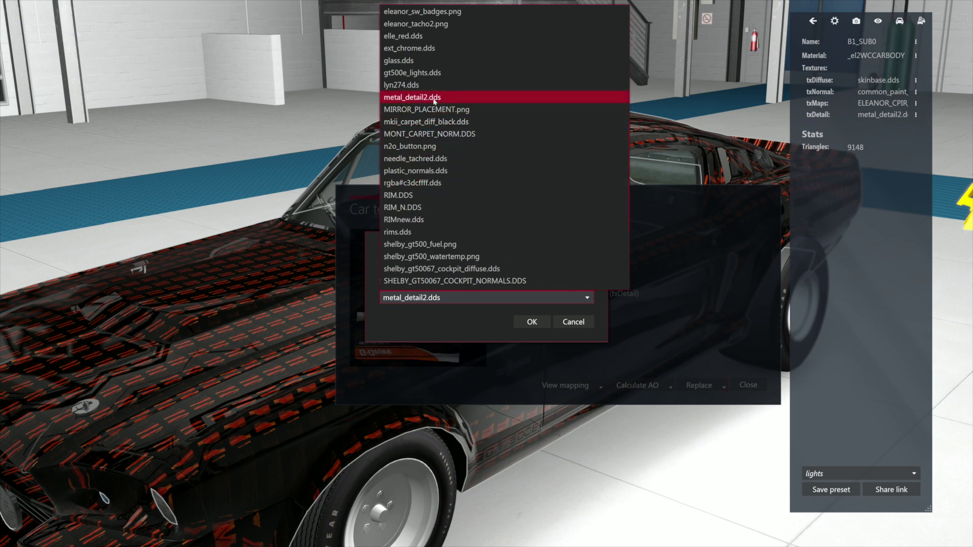
{"action": "scroll", "coordinate": [440, 100], "scroll_direction": "up", "scroll_amount": 2}
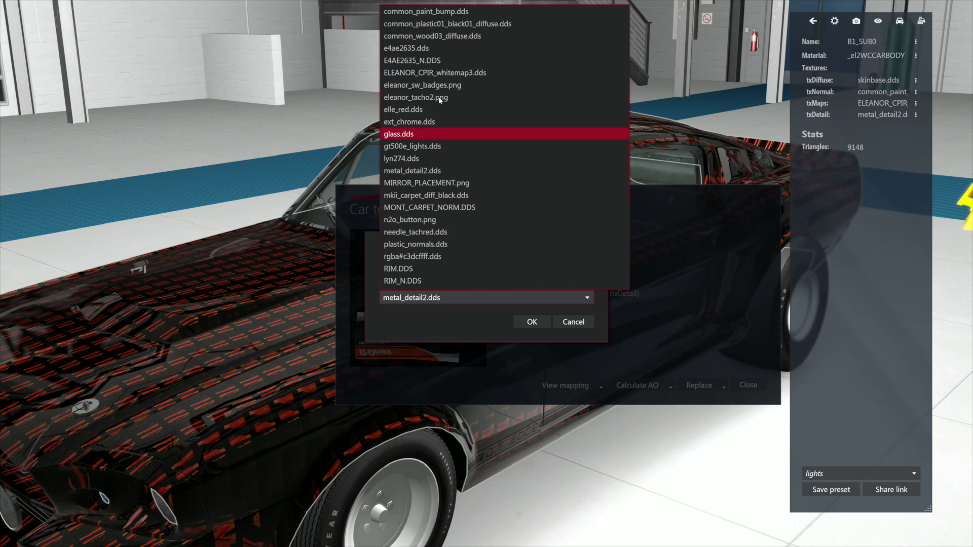
{"action": "scroll", "coordinate": [440, 100], "scroll_direction": "up", "scroll_amount": 4}
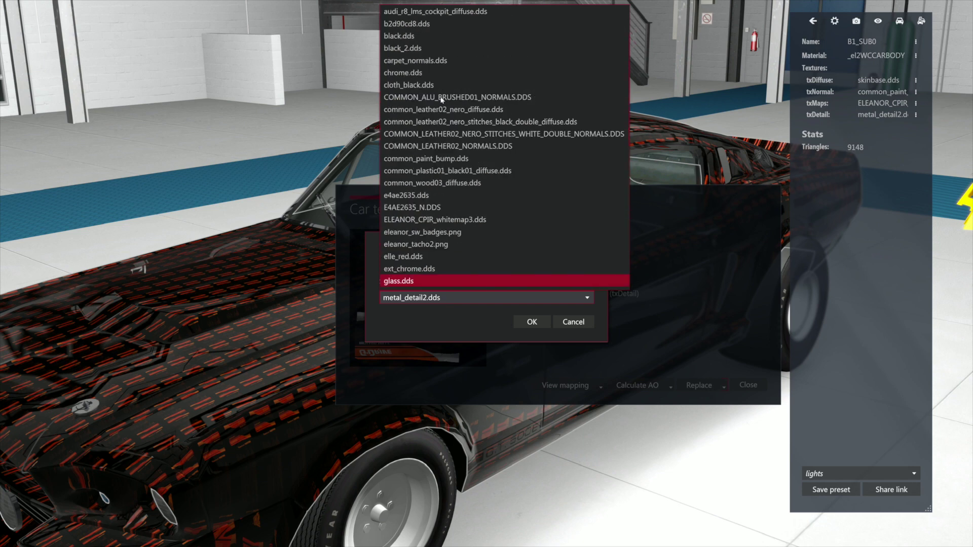
{"action": "scroll", "coordinate": [440, 100], "scroll_direction": "up", "scroll_amount": 2}
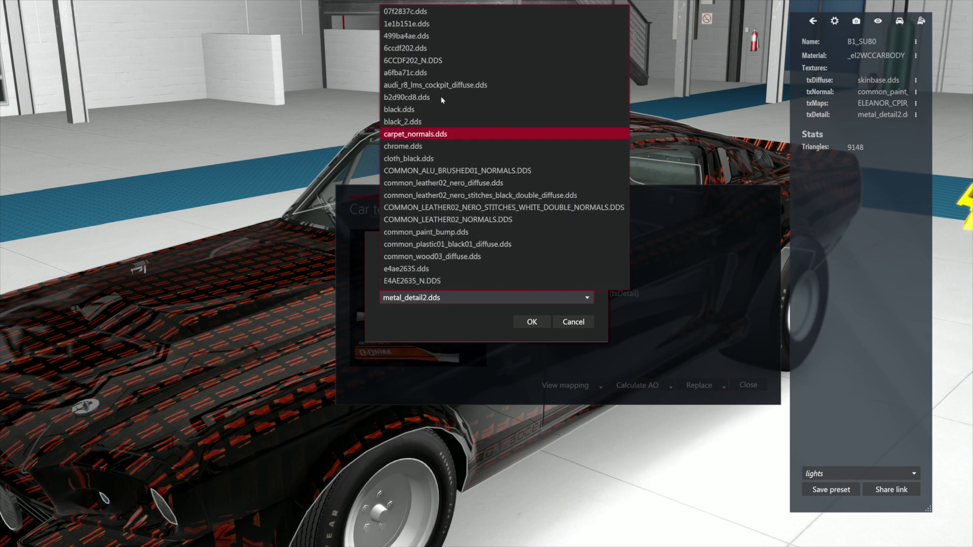
{"action": "left_click", "coordinate": [569, 326]}
{"action": "left_click", "coordinate": [570, 326]}
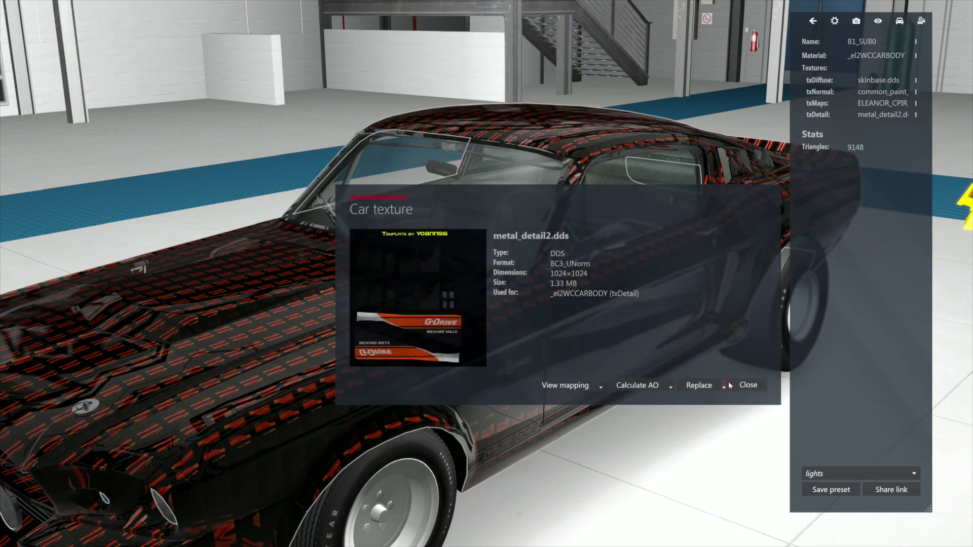
{"action": "left_click", "coordinate": [749, 386]}
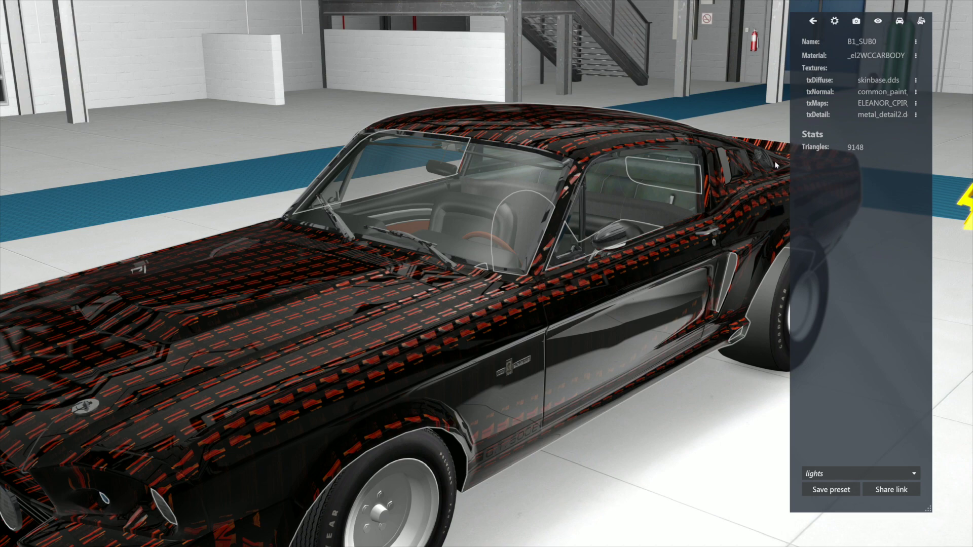
{"action": "key", "text": "Escape"}
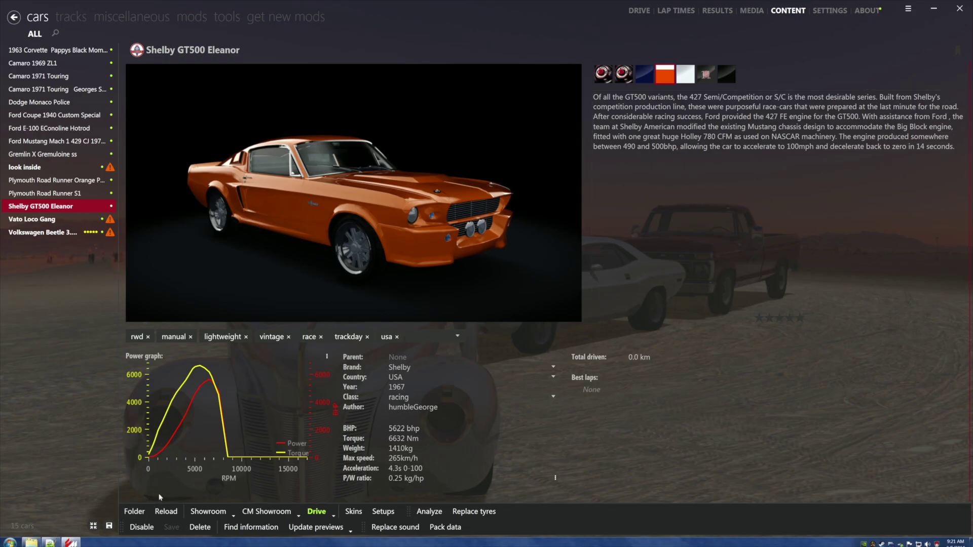
Switch to File Explorer, open the Shelby GT500 Eleanor's texture folder and move the metal_detail2 file out to the desktop.
{"action": "left_click", "coordinate": [934, 9]}
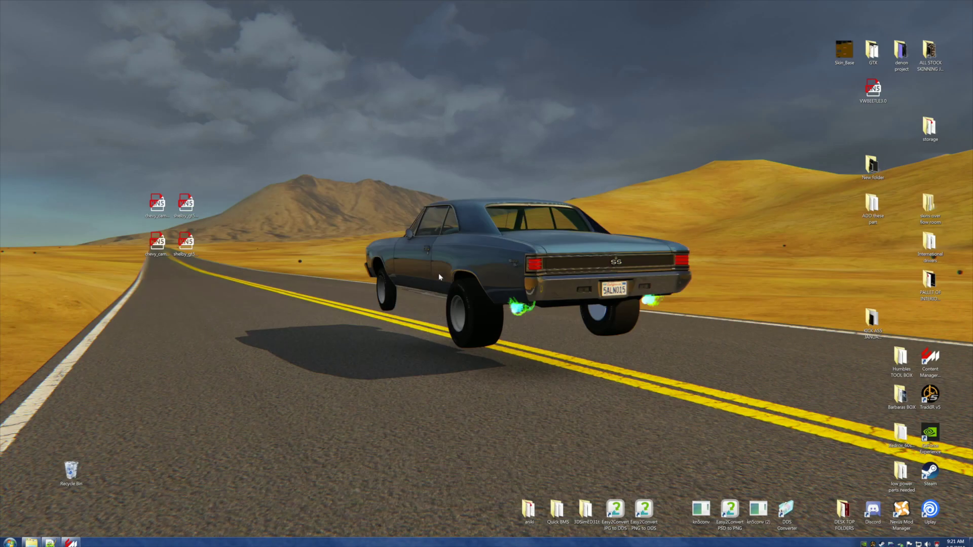
{"action": "left_click", "coordinate": [51, 543]}
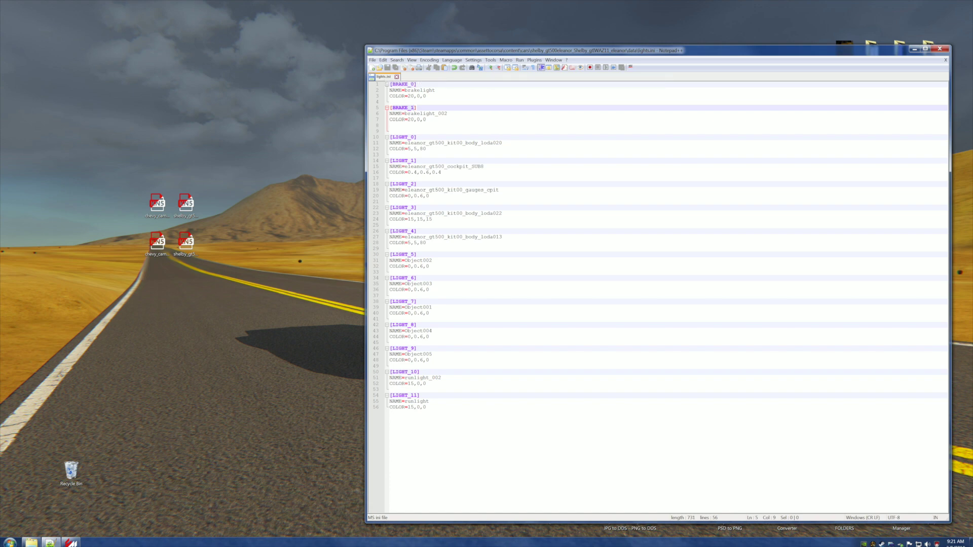
{"action": "left_click", "coordinate": [914, 49]}
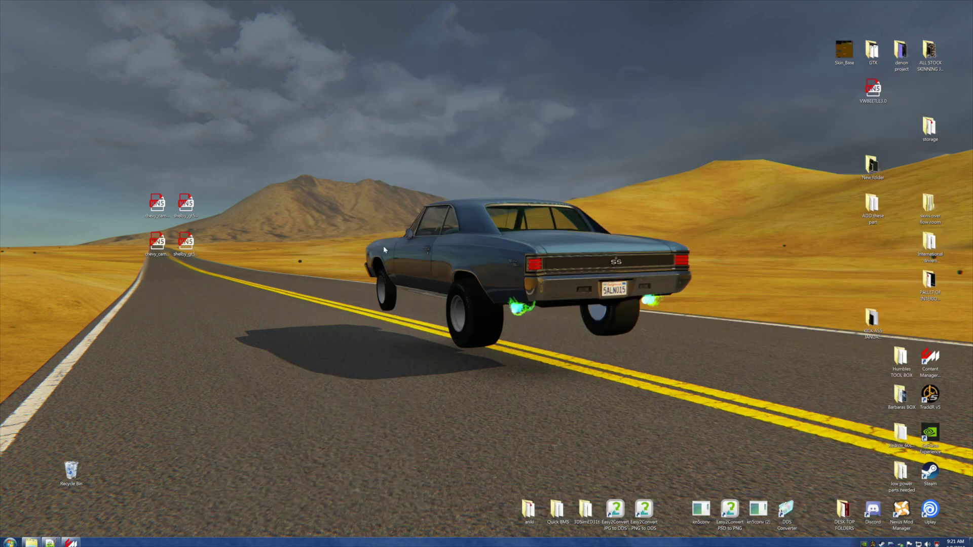
{"action": "left_click", "coordinate": [31, 542]}
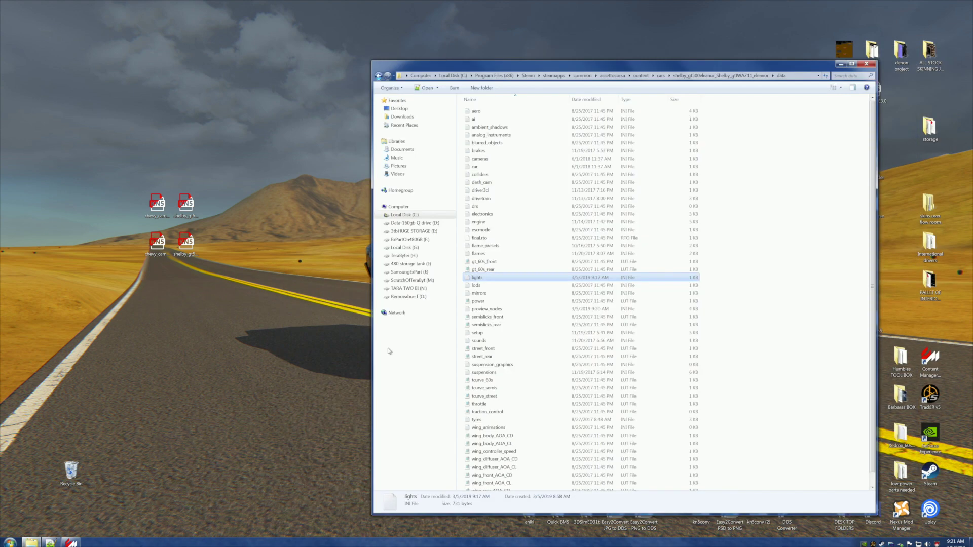
{"action": "left_click", "coordinate": [378, 76]}
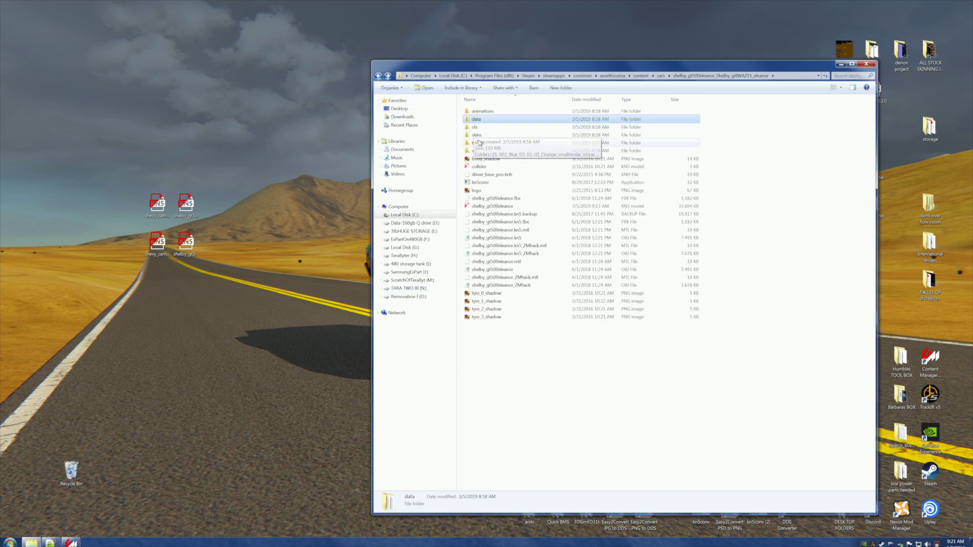
{"action": "double_click", "coordinate": [479, 143]}
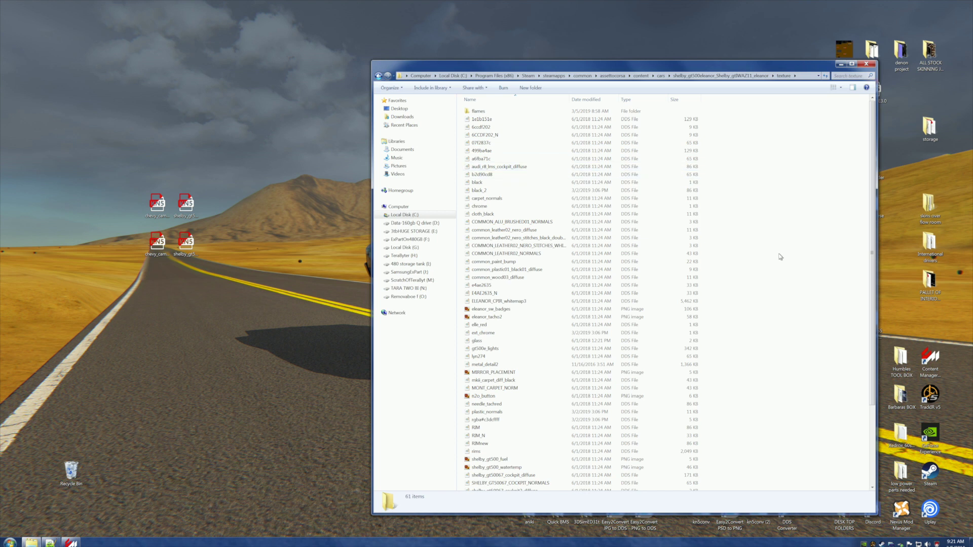
{"action": "left_click_drag", "start_coordinate": [479, 365], "coordinate": [236, 375]}
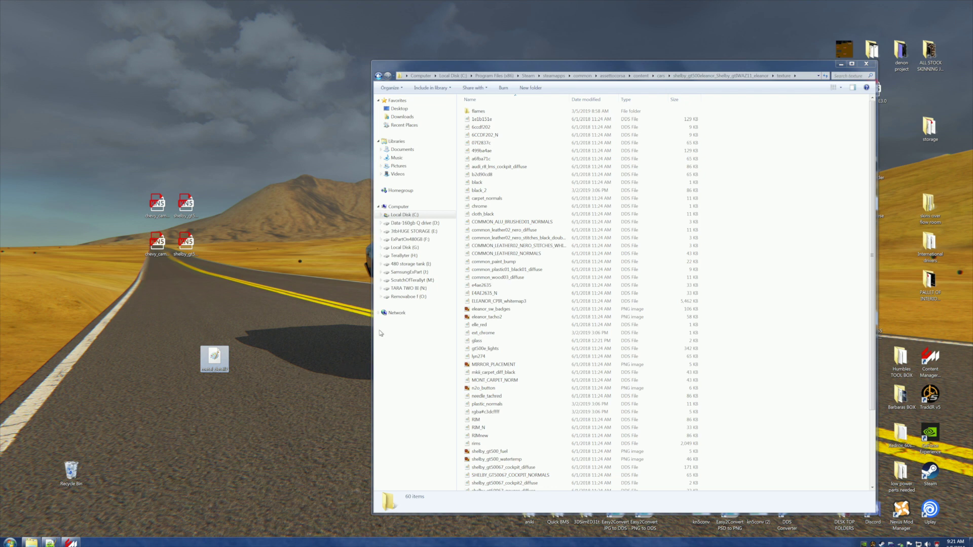
Duplicate the chrome DDS file within the texture folder.
{"action": "left_click", "coordinate": [479, 207]}
{"action": "right_click", "coordinate": [479, 206]}
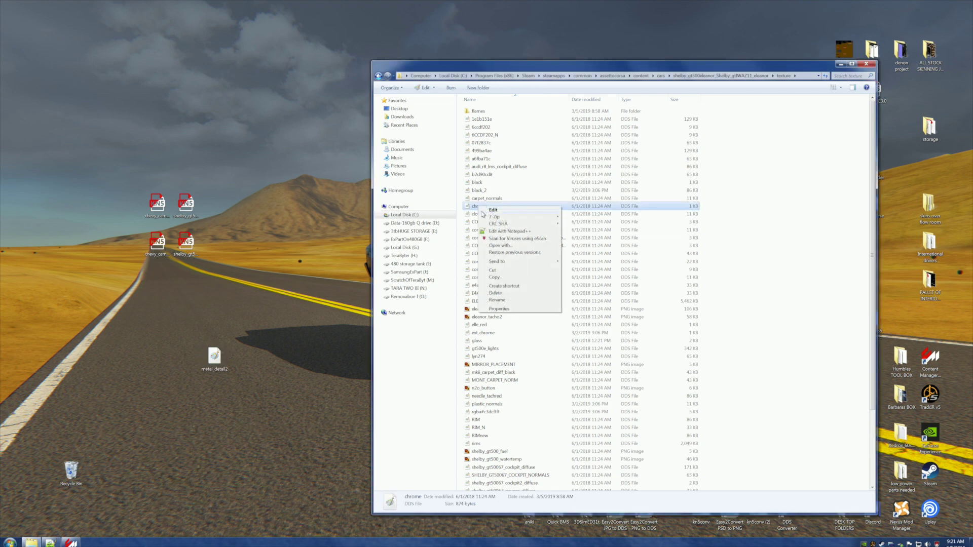
{"action": "left_click", "coordinate": [504, 278]}
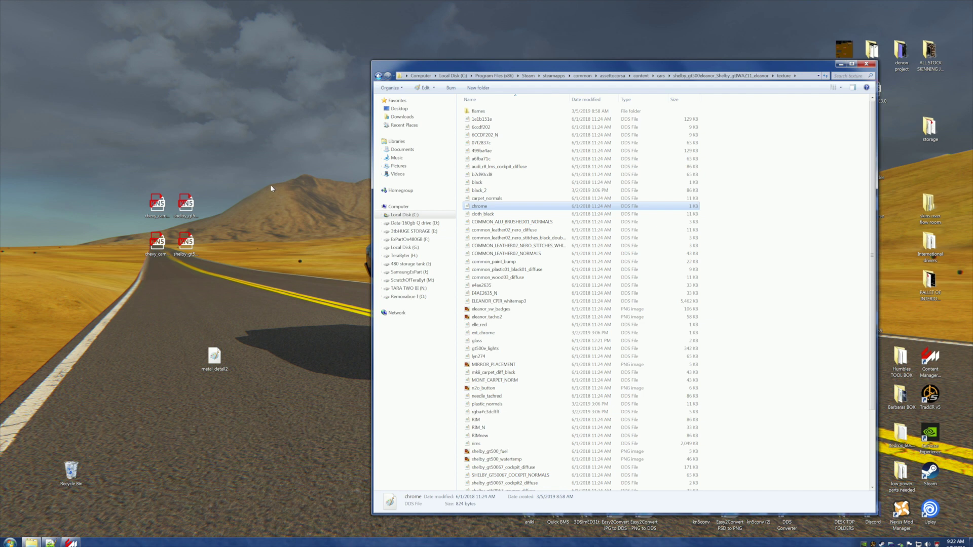
{"action": "right_click", "coordinate": [785, 304]}
{"action": "left_click", "coordinate": [804, 348]}
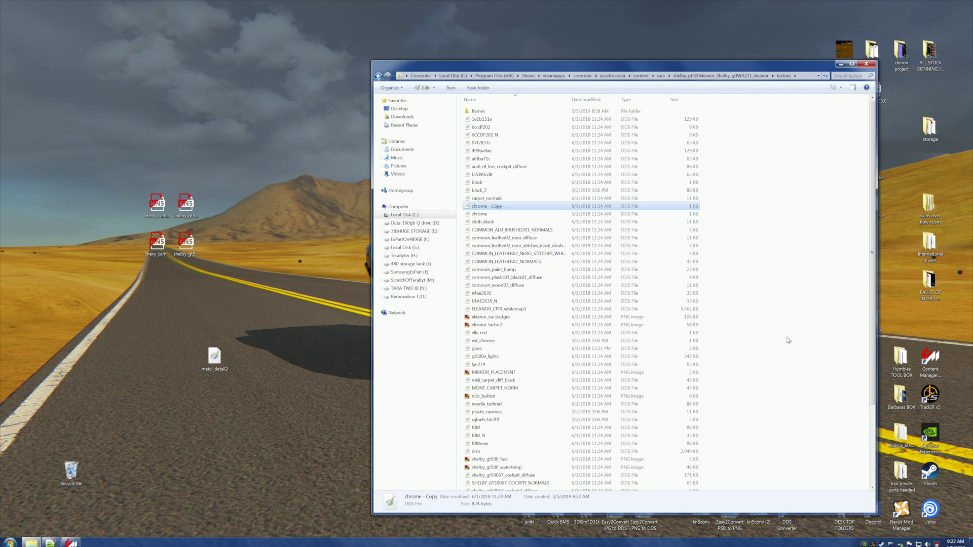
Rename the duplicated chrome file as metal_detail2, reusing the name of the original file on the desktop.
{"action": "right_click", "coordinate": [215, 360]}
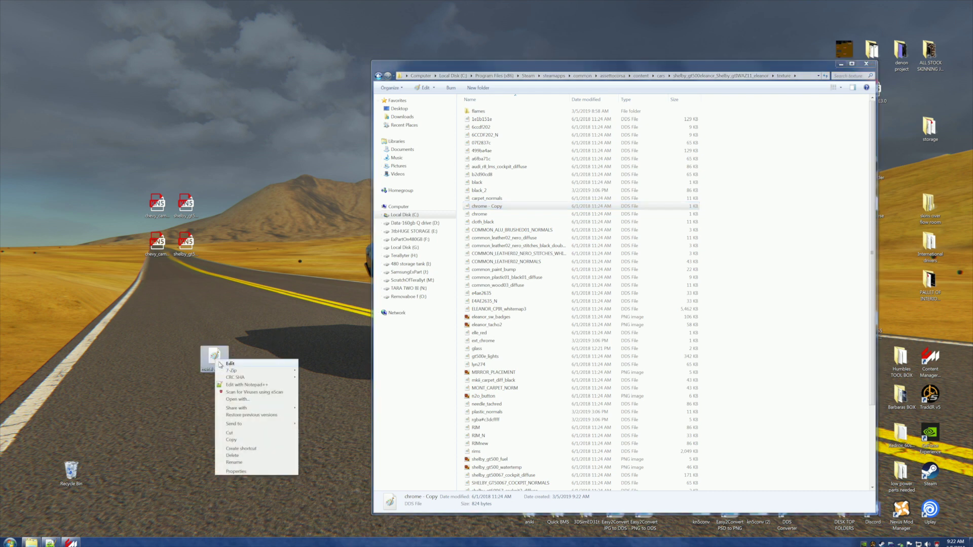
{"action": "left_click", "coordinate": [248, 463]}
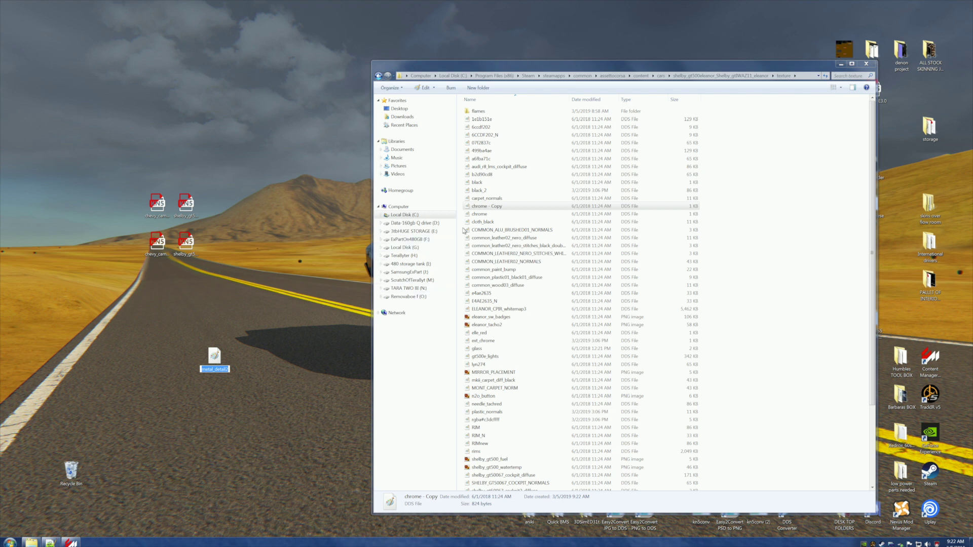
{"action": "right_click", "coordinate": [484, 207]}
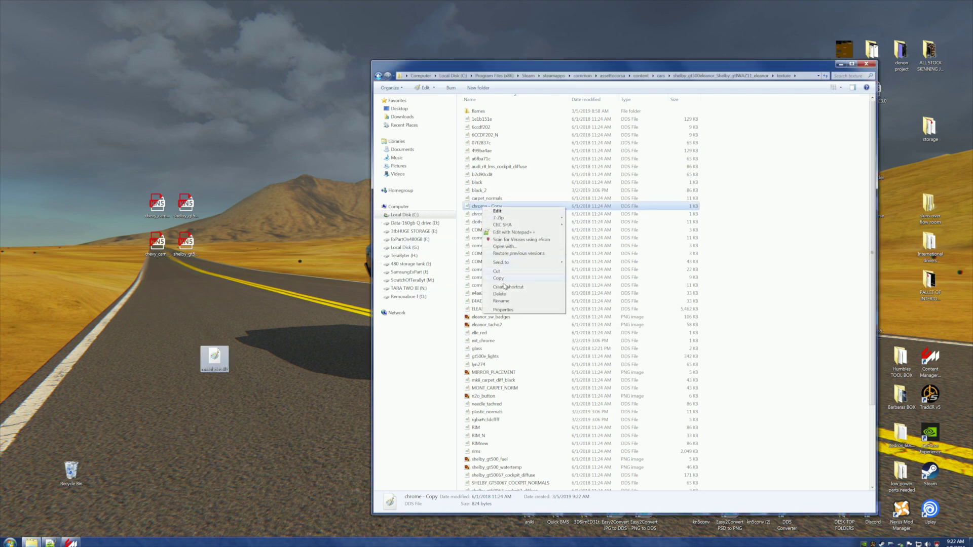
{"action": "left_click", "coordinate": [505, 301]}
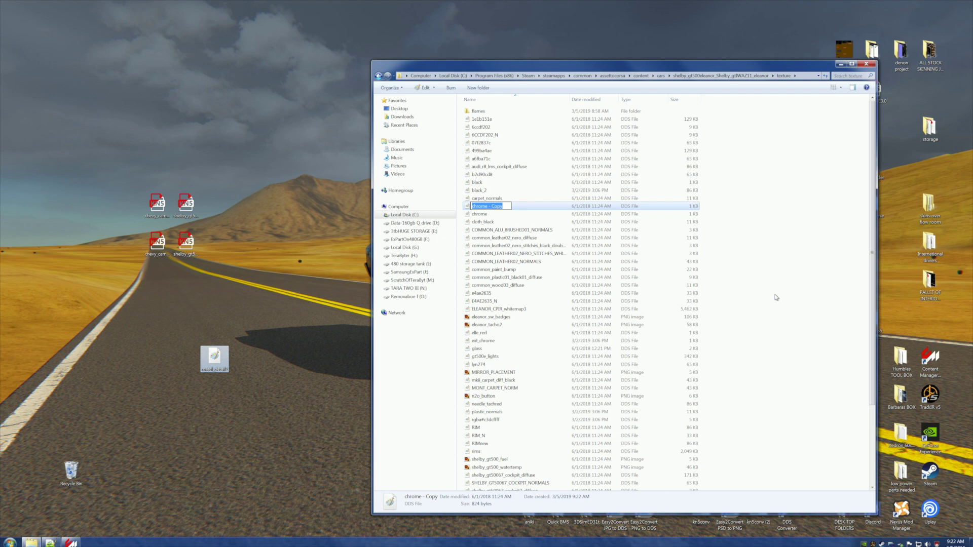
{"action": "key", "text": "ctrl+v"}
{"action": "left_click", "coordinate": [776, 298]}
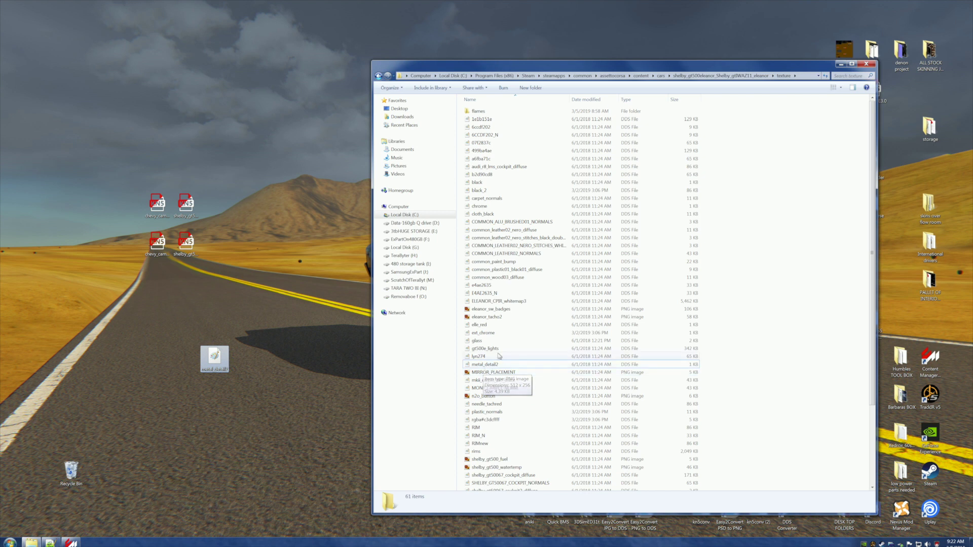
Switch to Content Manager, view the Shelby GT500 Eleanor in the CM Showroom to check its body texture, and exit the showroom.
{"action": "left_click", "coordinate": [838, 63]}
{"action": "left_click", "coordinate": [71, 542]}
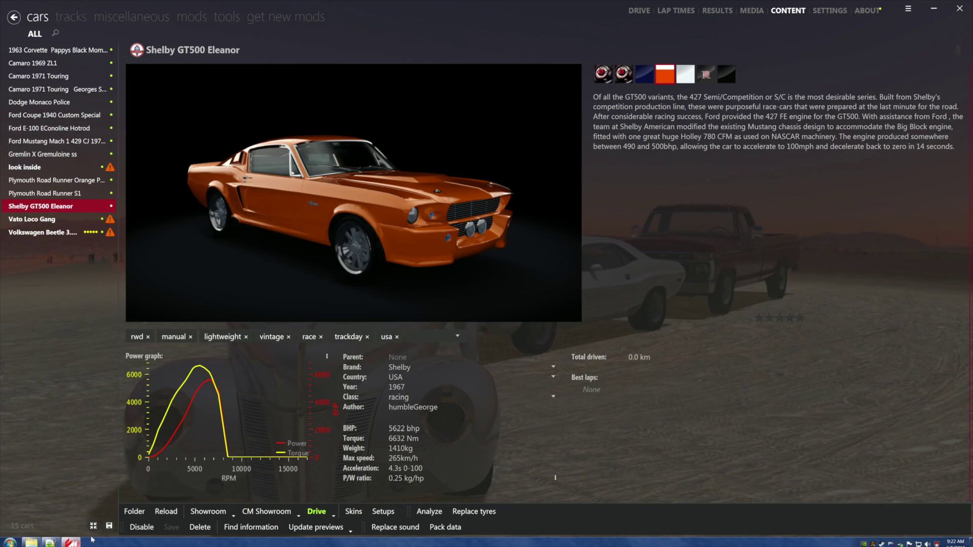
{"action": "left_click", "coordinate": [273, 513]}
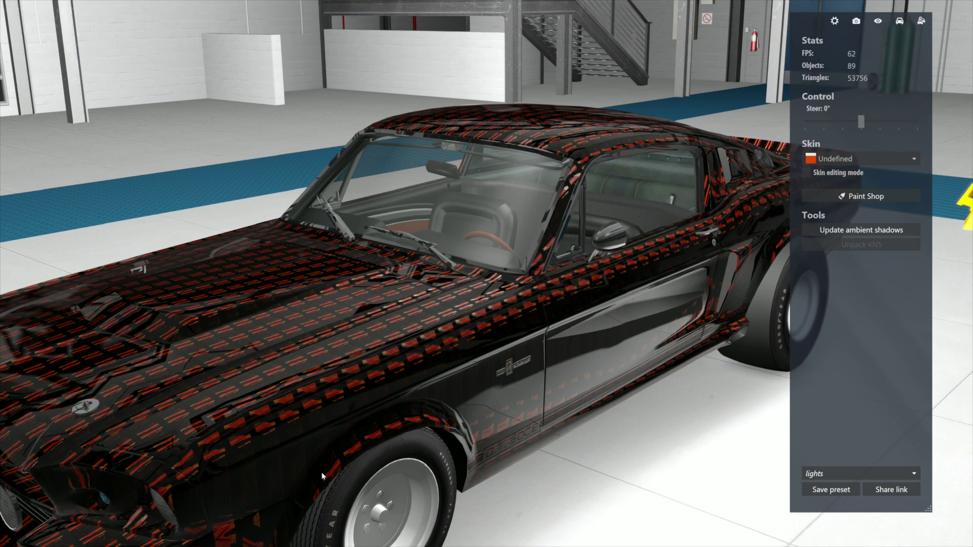
{"action": "key", "text": "Escape"}
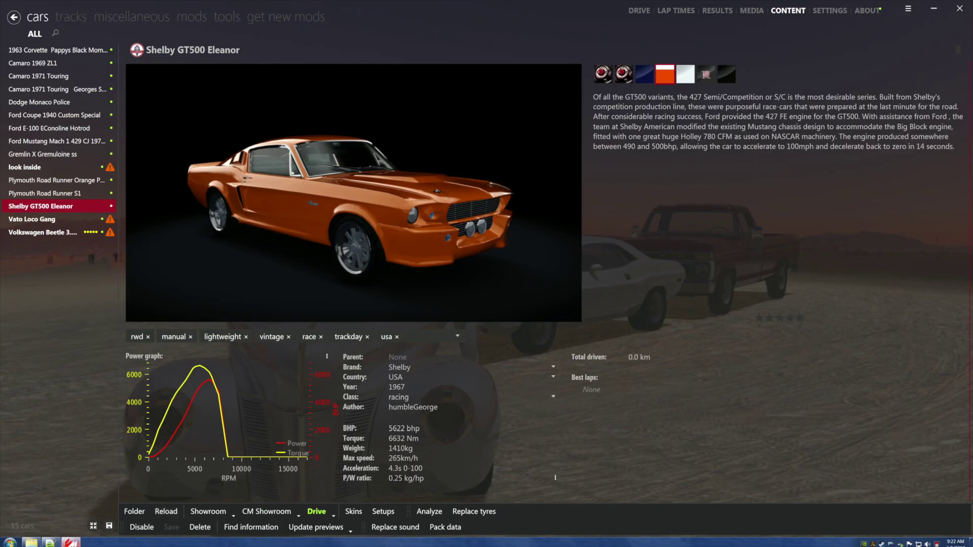
Switch to File Explorer and copy the new metal_detail2 file from the car's texture folder.
{"action": "mouse_move", "coordinate": [71, 543]}
{"action": "left_click", "coordinate": [32, 543]}
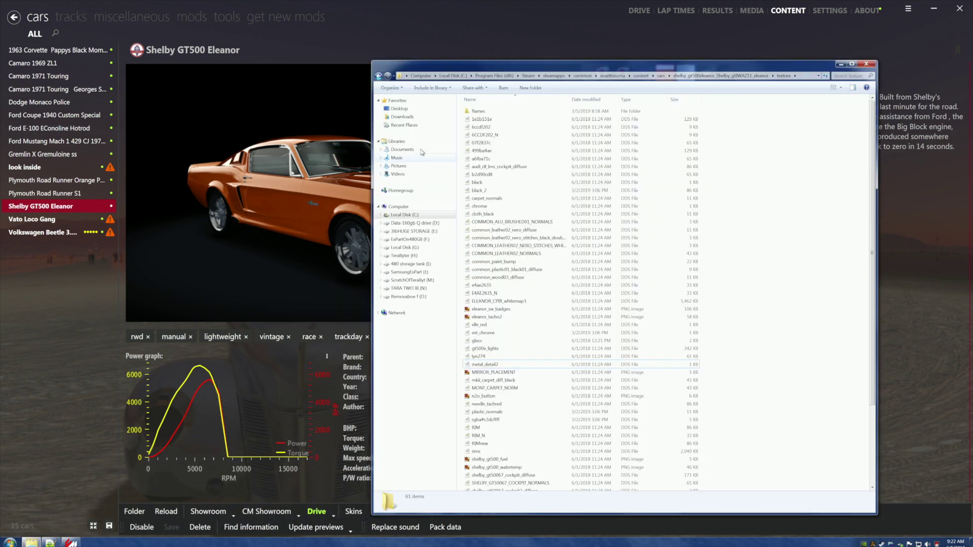
{"action": "left_click", "coordinate": [379, 76]}
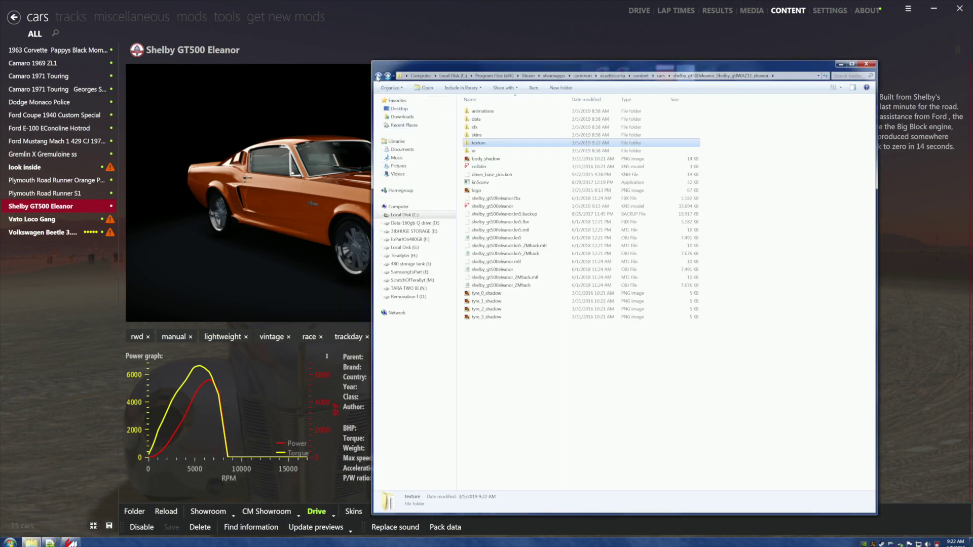
{"action": "double_click", "coordinate": [479, 143]}
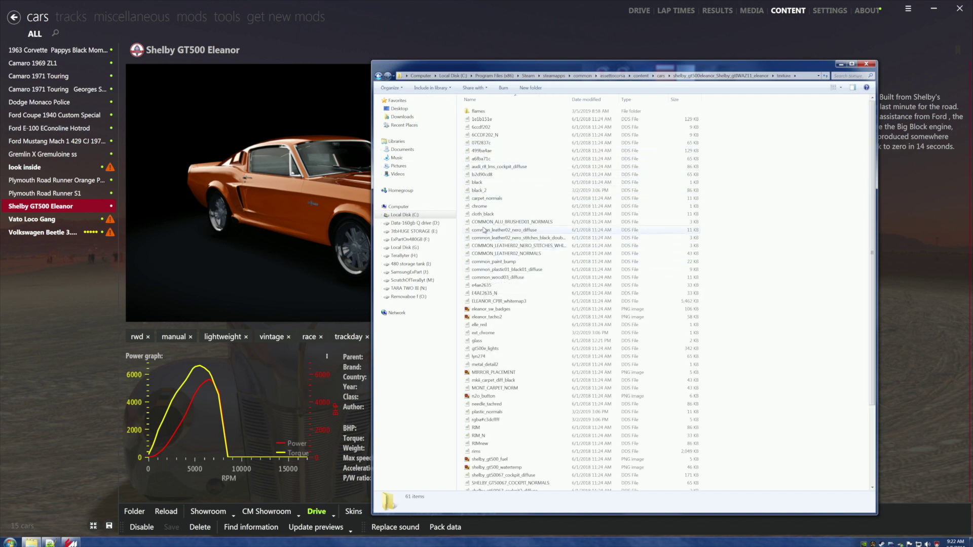
{"action": "right_click", "coordinate": [489, 366]}
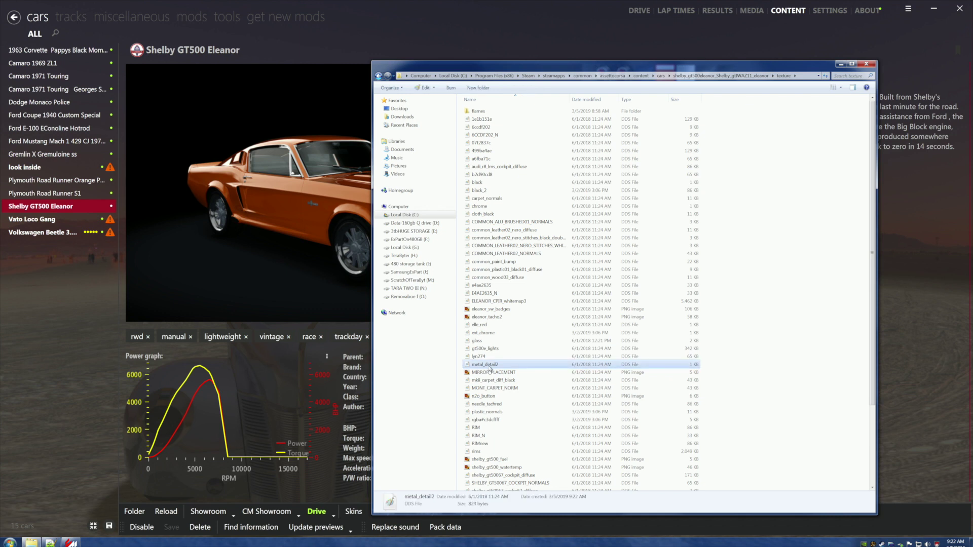
{"action": "left_click", "coordinate": [519, 438]}
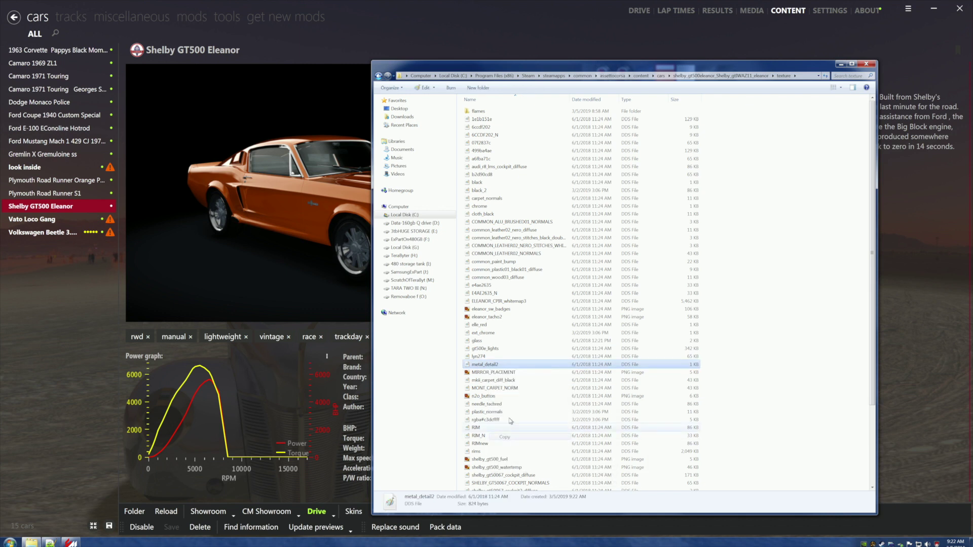
Paste the copied metal_detail2 file into the car's 02_Orange_smallfender_stripe skin folder.
{"action": "left_click", "coordinate": [378, 76]}
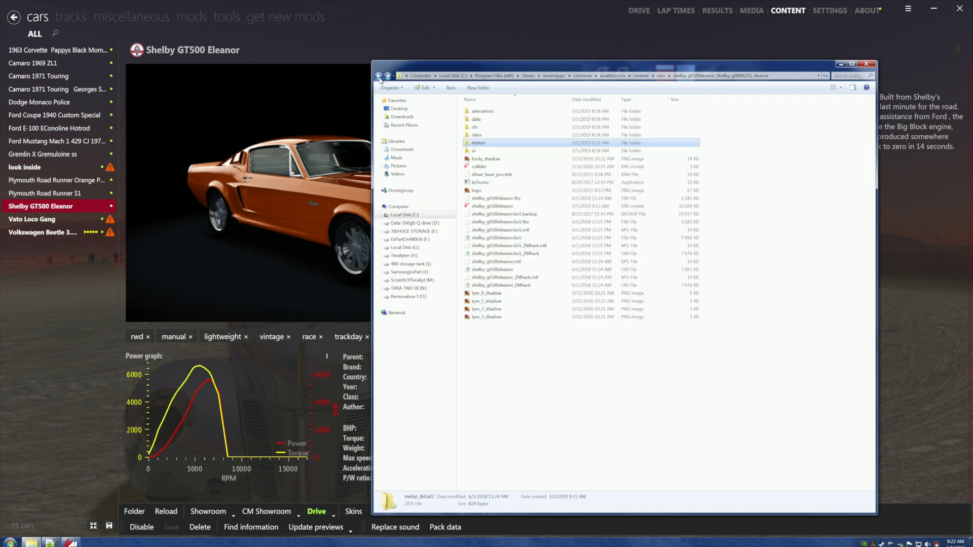
{"action": "double_click", "coordinate": [489, 136]}
{"action": "double_click", "coordinate": [487, 135]}
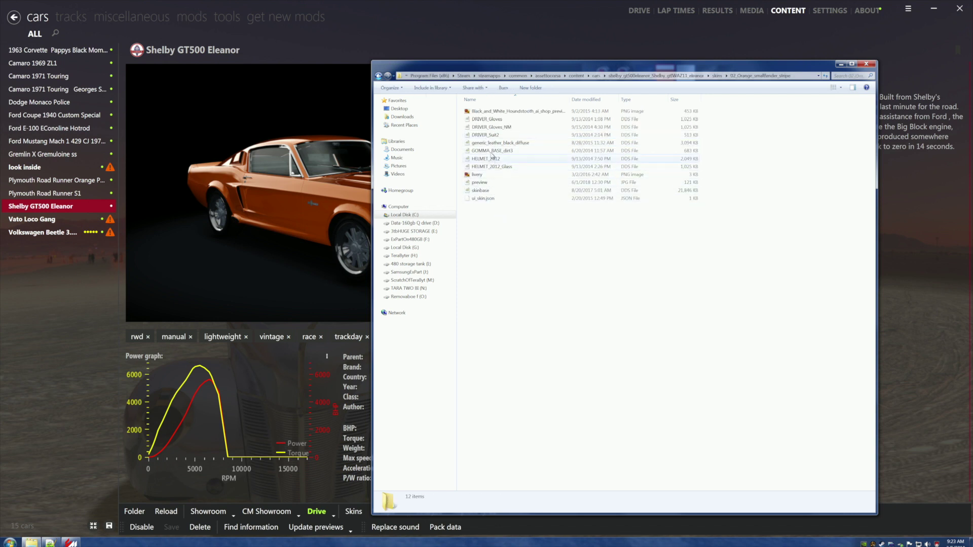
{"action": "right_click", "coordinate": [494, 234]}
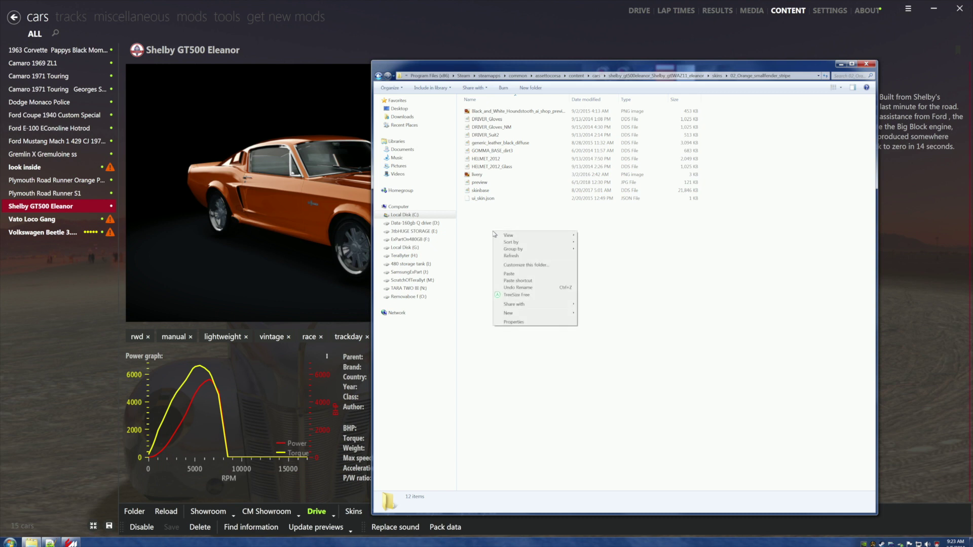
{"action": "left_click", "coordinate": [508, 274]}
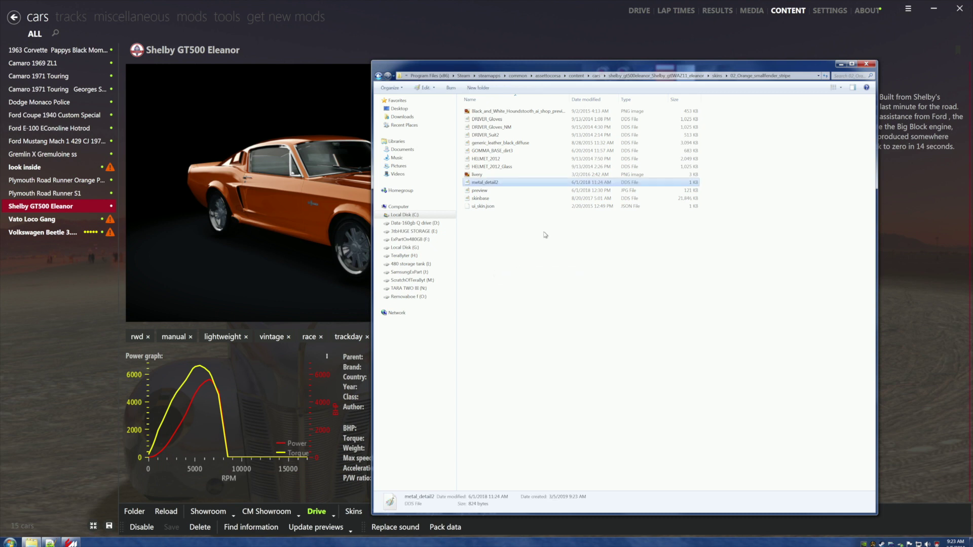
Switch to Content Manager, view the Shelby GT500 Eleanor in the CM Showroom to check the orange skin, and exit the showroom.
{"action": "left_click", "coordinate": [840, 64]}
{"action": "left_click", "coordinate": [272, 510]}
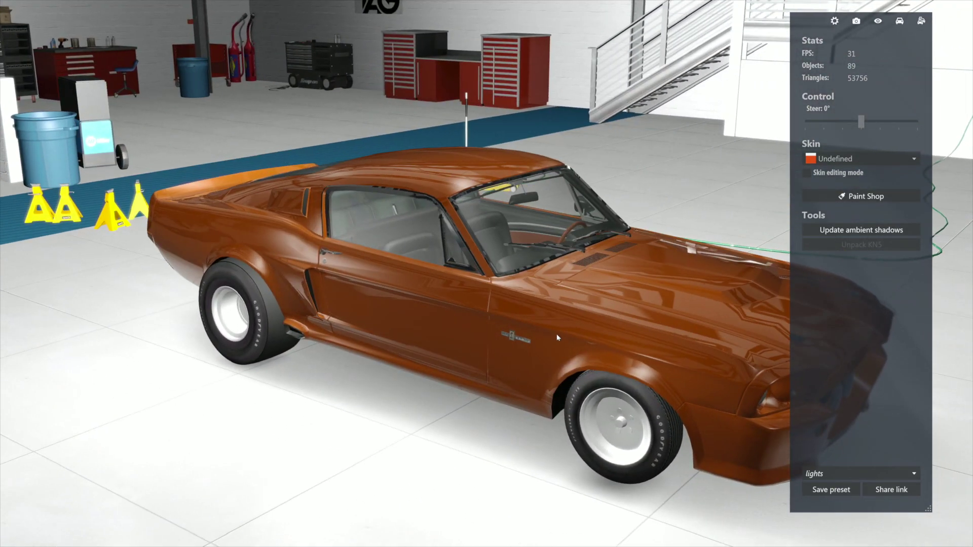
{"action": "key", "text": "Escape"}
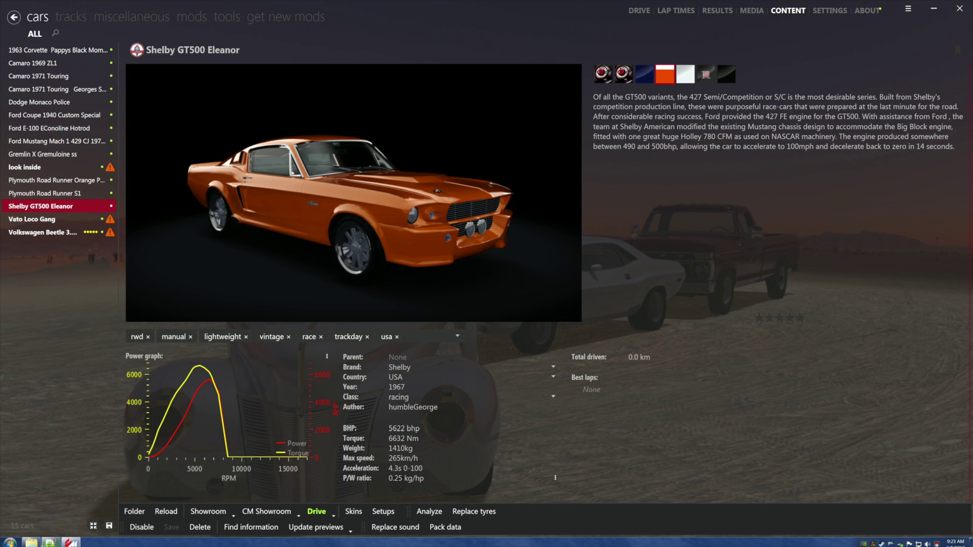
Switch to File Explorer, copy metal_detail2 from the orange skin folder, and paste it into skin folder 01.
{"action": "left_click", "coordinate": [32, 542]}
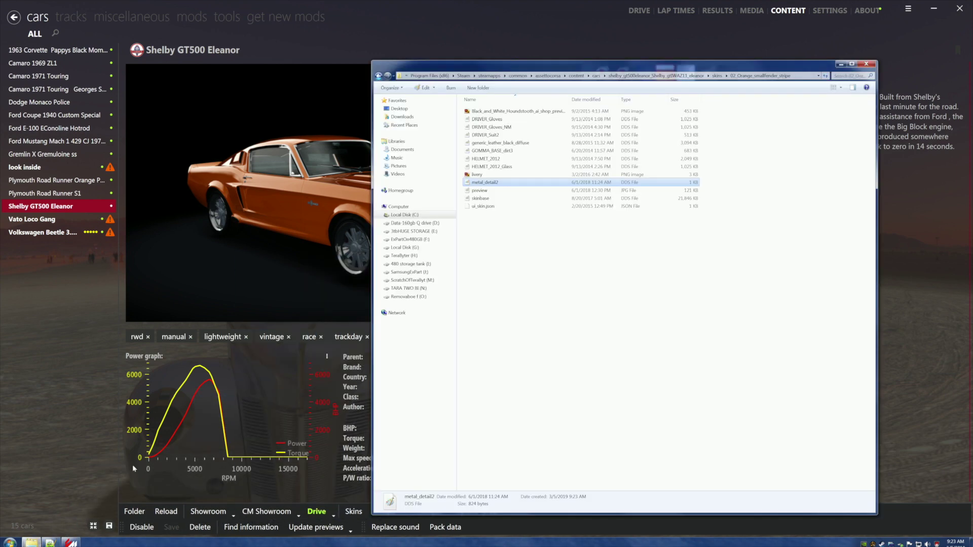
{"action": "right_click", "coordinate": [482, 183]}
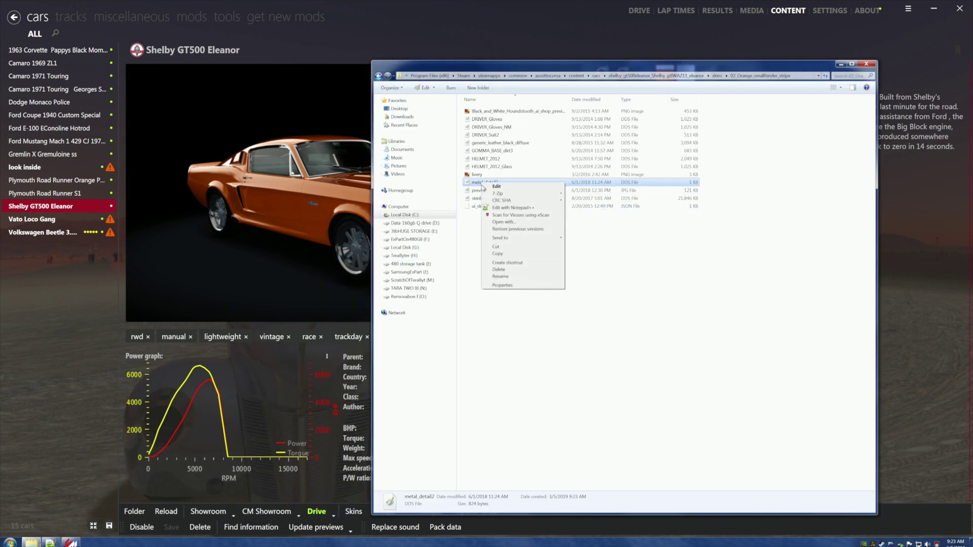
{"action": "left_click", "coordinate": [497, 254]}
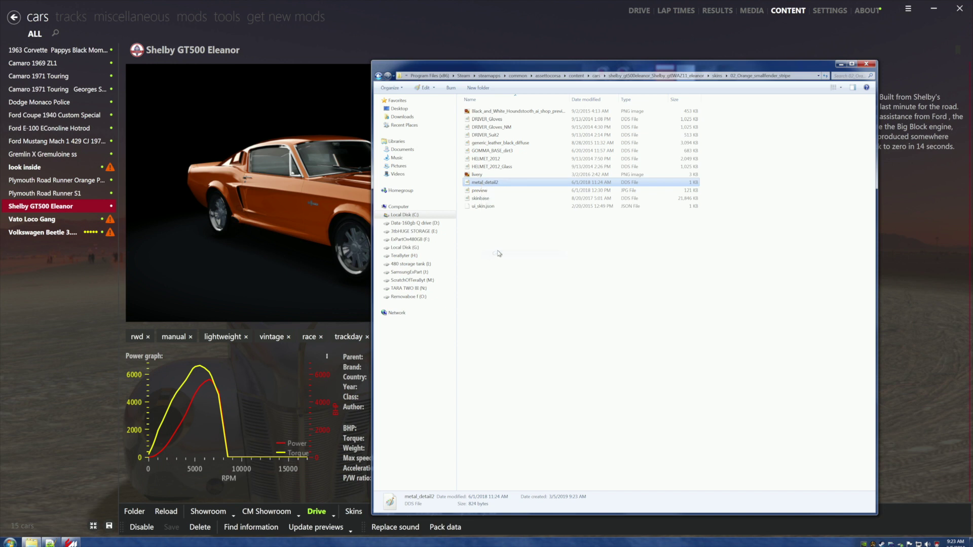
{"action": "left_click", "coordinate": [377, 76]}
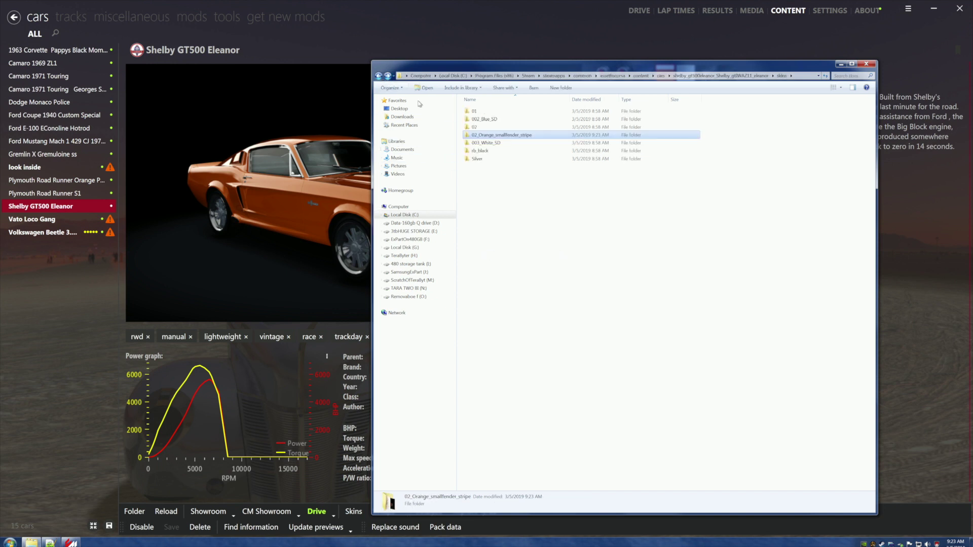
{"action": "double_click", "coordinate": [479, 112]}
{"action": "right_click", "coordinate": [514, 181]}
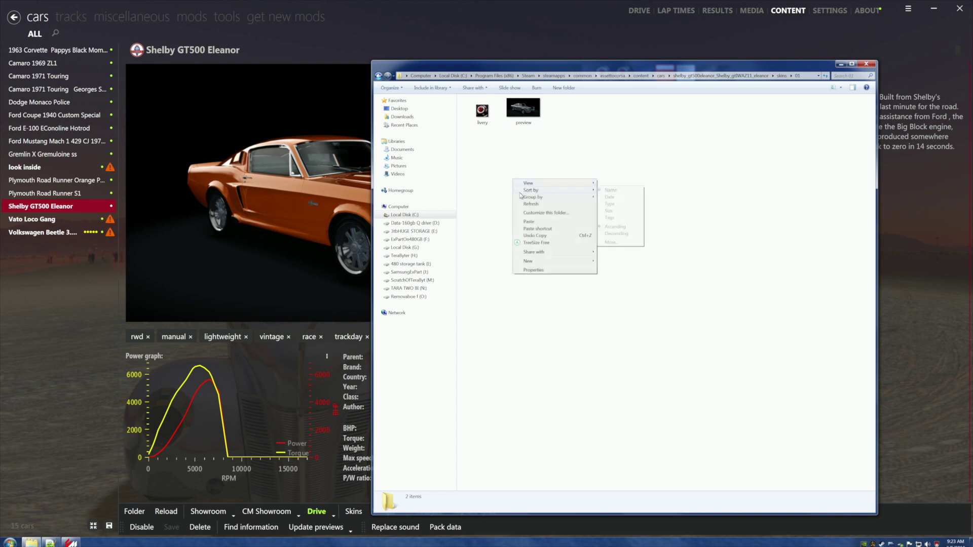
{"action": "left_click", "coordinate": [532, 223]}
Paste the metal_detail2 file into the 002_Blue_SD and 02 skin folders.
{"action": "left_click", "coordinate": [378, 76]}
{"action": "double_click", "coordinate": [476, 120]}
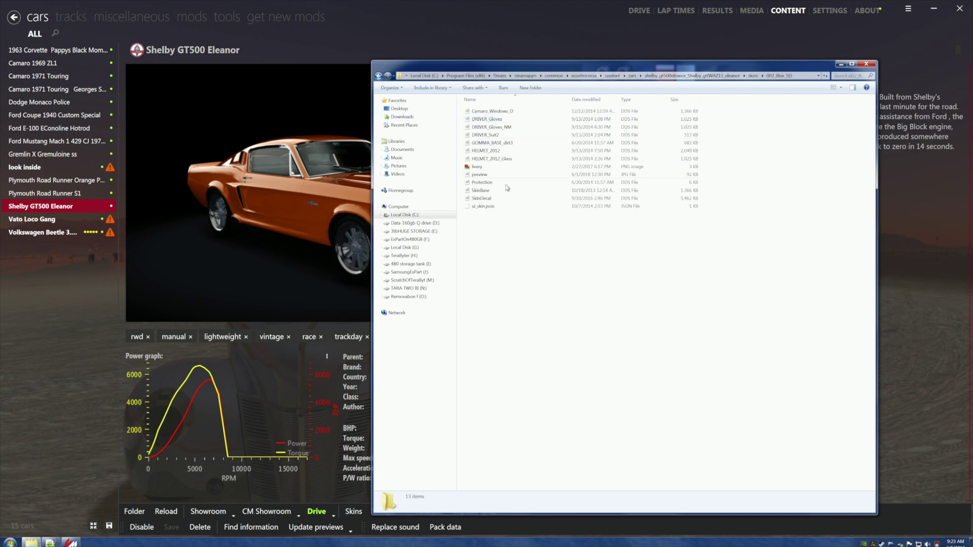
{"action": "right_click", "coordinate": [526, 234]}
{"action": "left_click", "coordinate": [541, 276]}
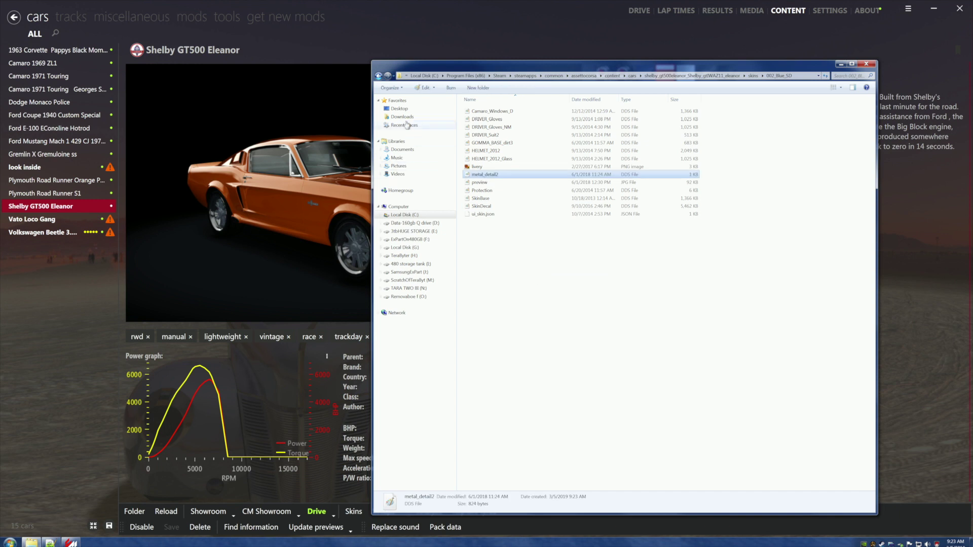
{"action": "left_click", "coordinate": [378, 76]}
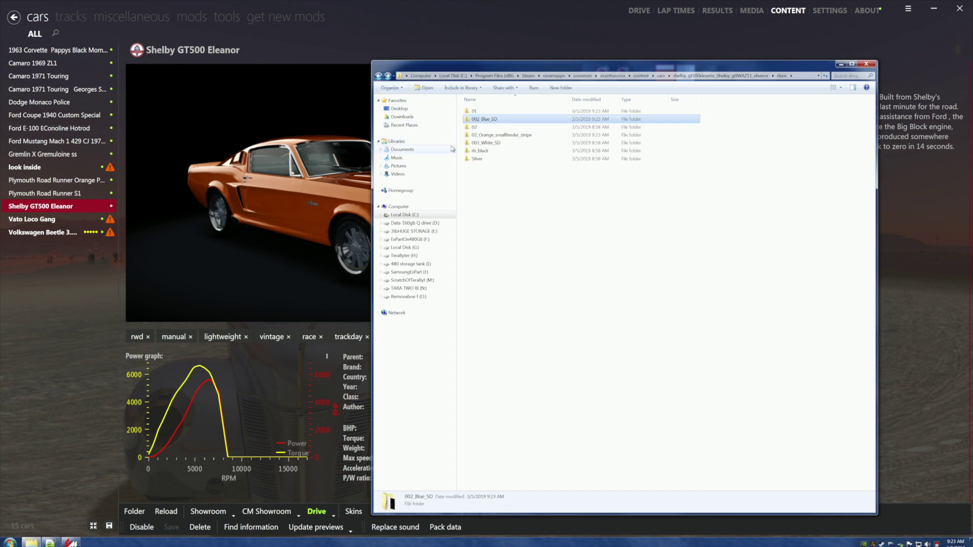
{"action": "double_click", "coordinate": [474, 127]}
{"action": "right_click", "coordinate": [494, 212]}
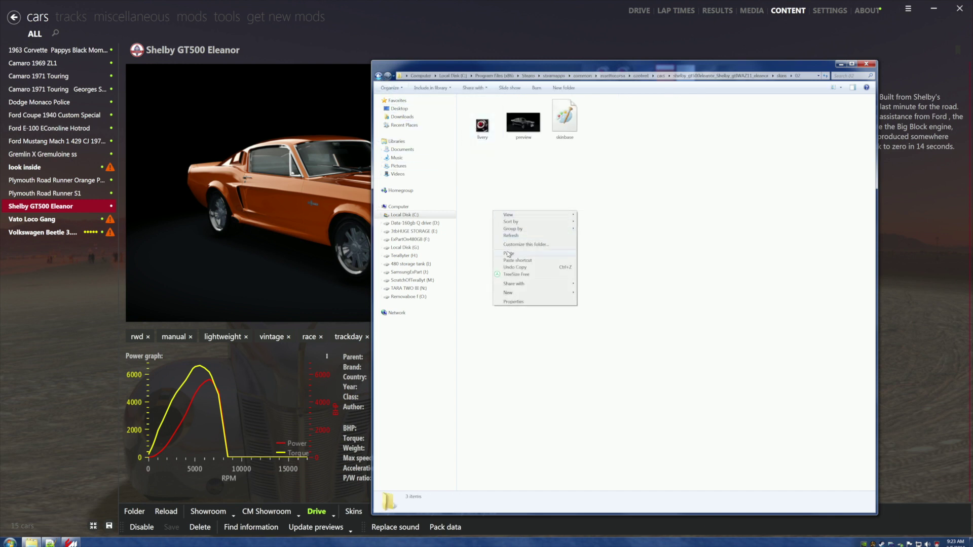
{"action": "left_click", "coordinate": [508, 254]}
Paste the metal_detail2 file into the 003_White_SD and rb_black skin folders.
{"action": "left_click", "coordinate": [378, 76]}
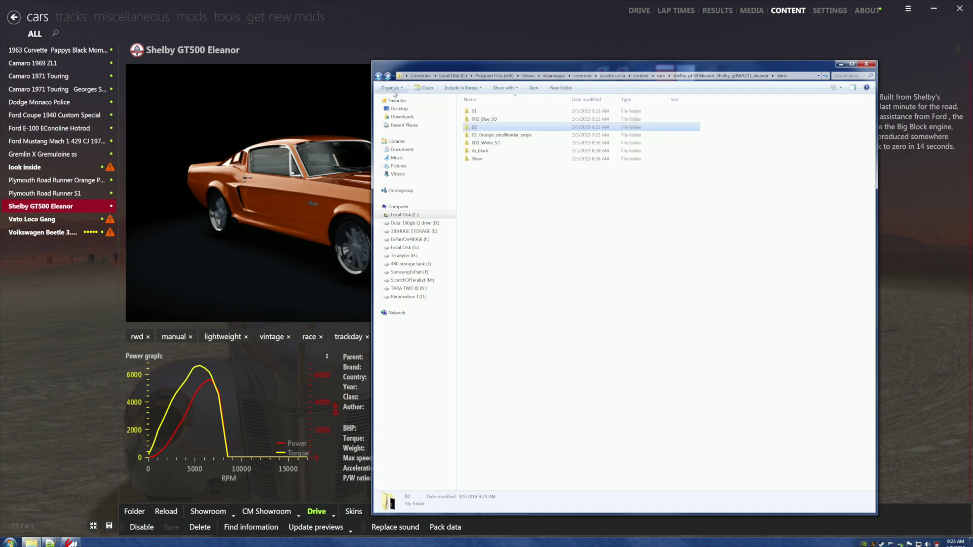
{"action": "double_click", "coordinate": [481, 142]}
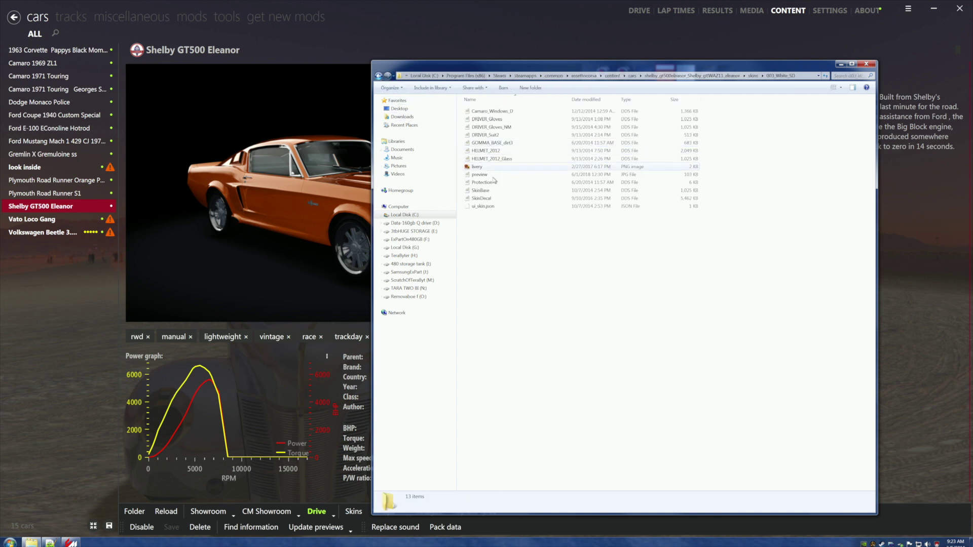
{"action": "right_click", "coordinate": [512, 250]}
{"action": "left_click", "coordinate": [527, 298]}
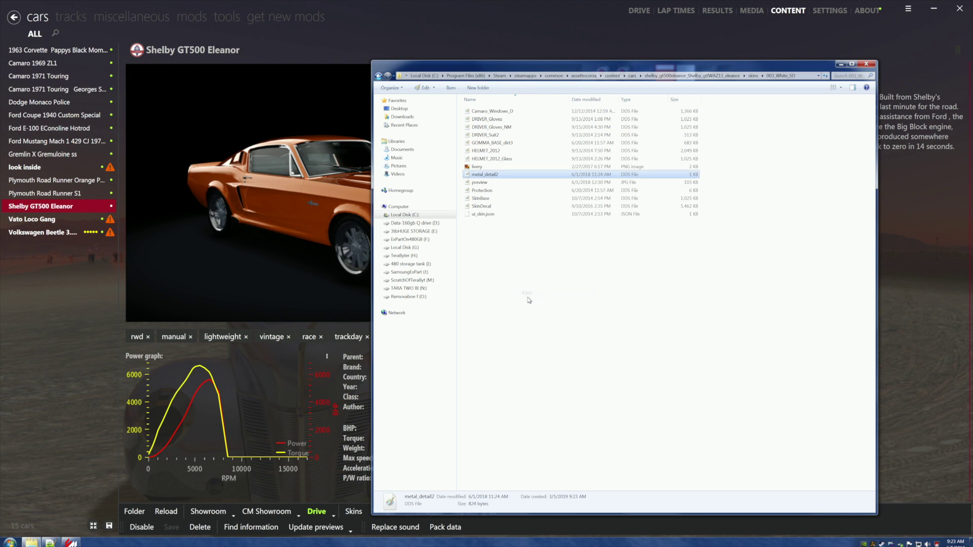
{"action": "left_click", "coordinate": [378, 76]}
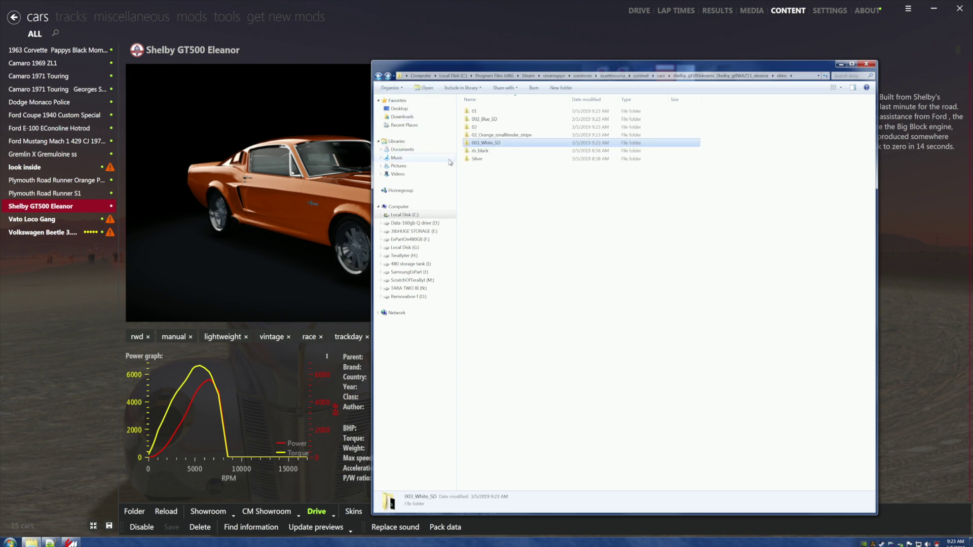
{"action": "double_click", "coordinate": [479, 150]}
{"action": "right_click", "coordinate": [512, 235]}
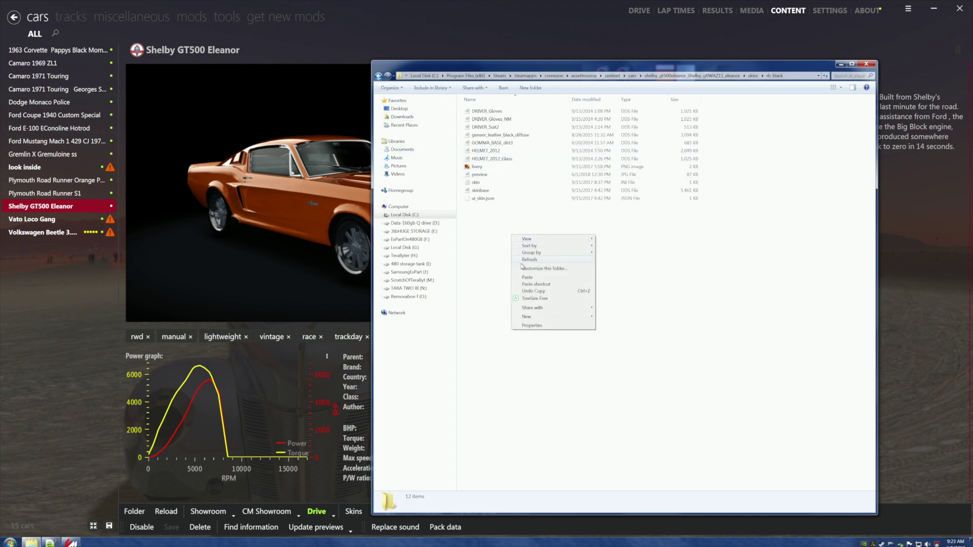
{"action": "left_click", "coordinate": [532, 278]}
{"action": "left_click", "coordinate": [504, 256]}
Paste the metal_detail2 file into the Silver skin folder and return to the skins folder.
{"action": "left_click", "coordinate": [378, 76]}
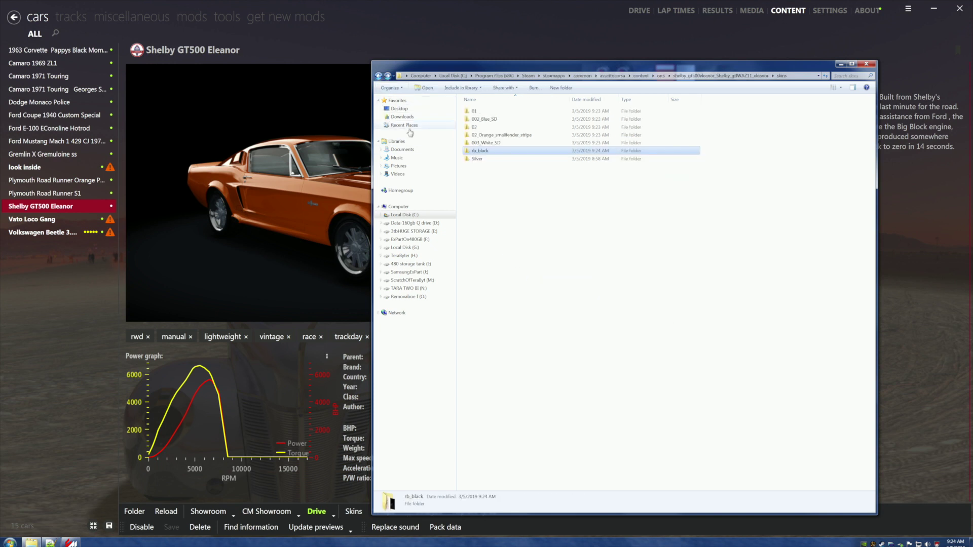
{"action": "double_click", "coordinate": [480, 166]}
{"action": "right_click", "coordinate": [496, 282]}
{"action": "left_click", "coordinate": [514, 326]}
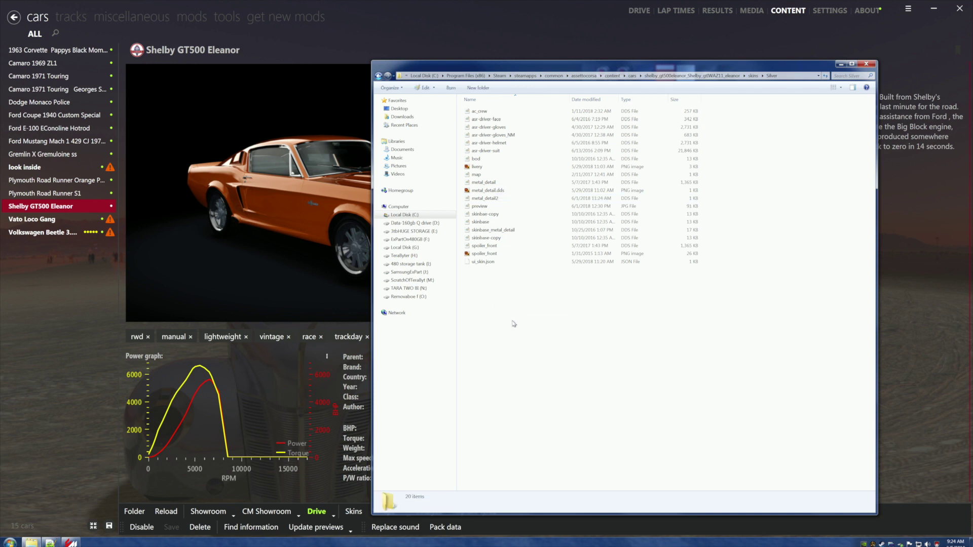
{"action": "left_click", "coordinate": [378, 76]}
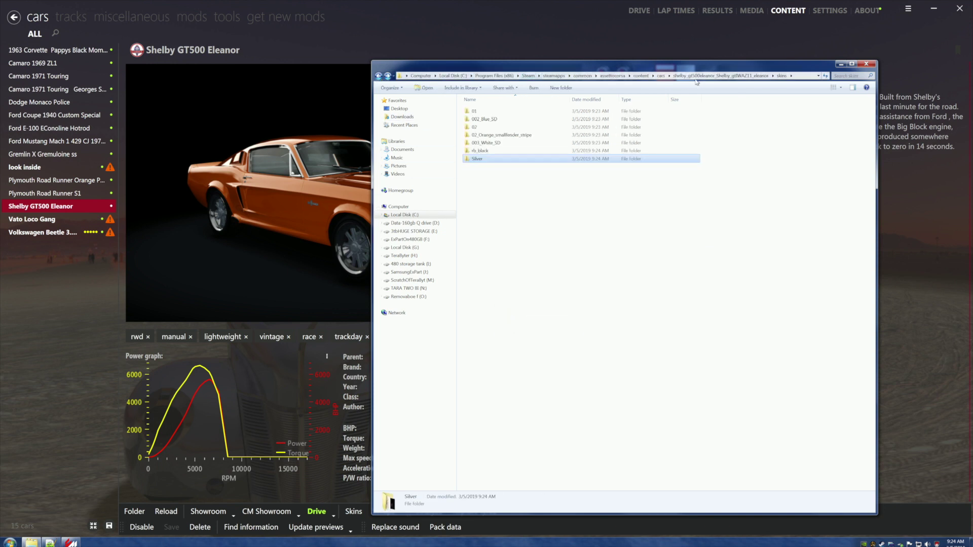
Switch to Content Manager, open the Shelby GT500 Eleanor in the CM Showroom, and examine the orange body from the front and side.
{"action": "left_click", "coordinate": [839, 65]}
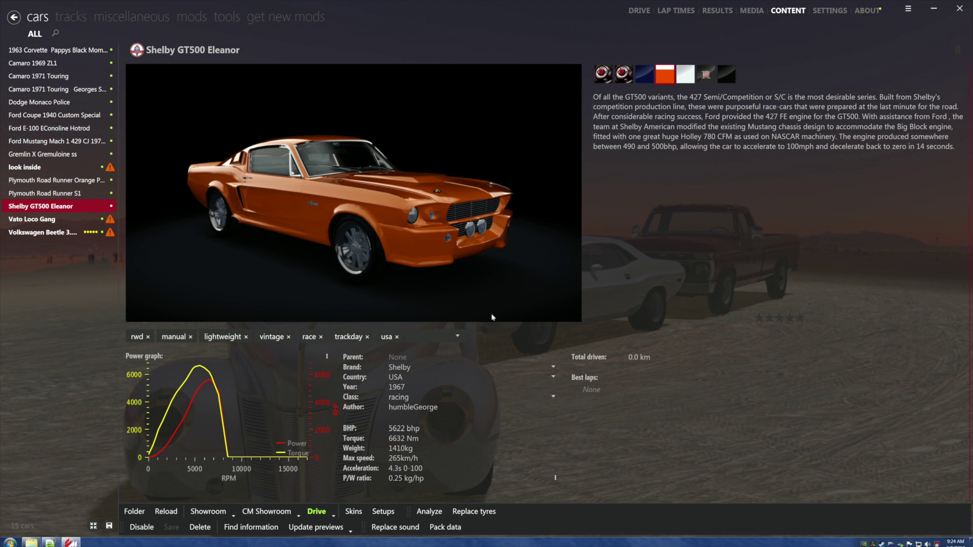
{"action": "left_click", "coordinate": [276, 515]}
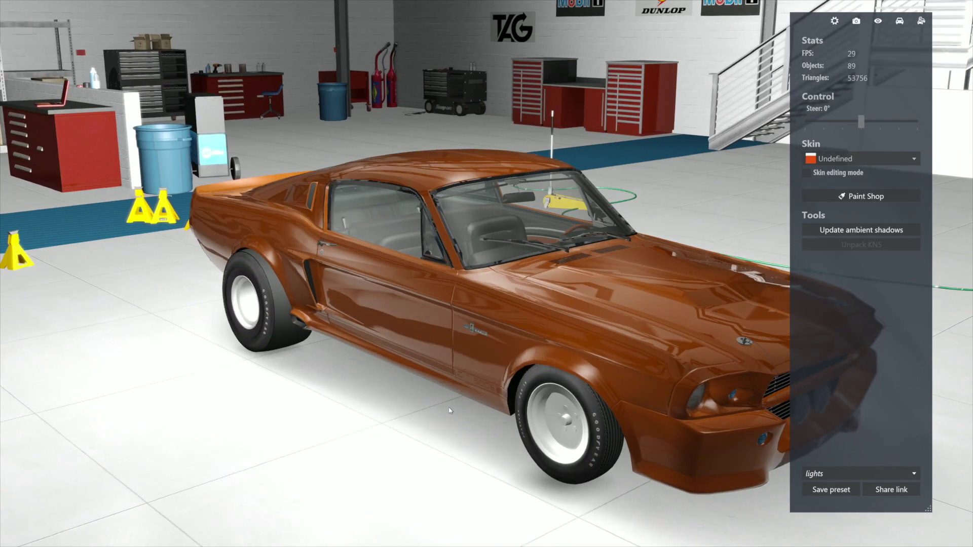
{"action": "left_click_drag", "start_coordinate": [449, 411], "coordinate": [233, 401]}
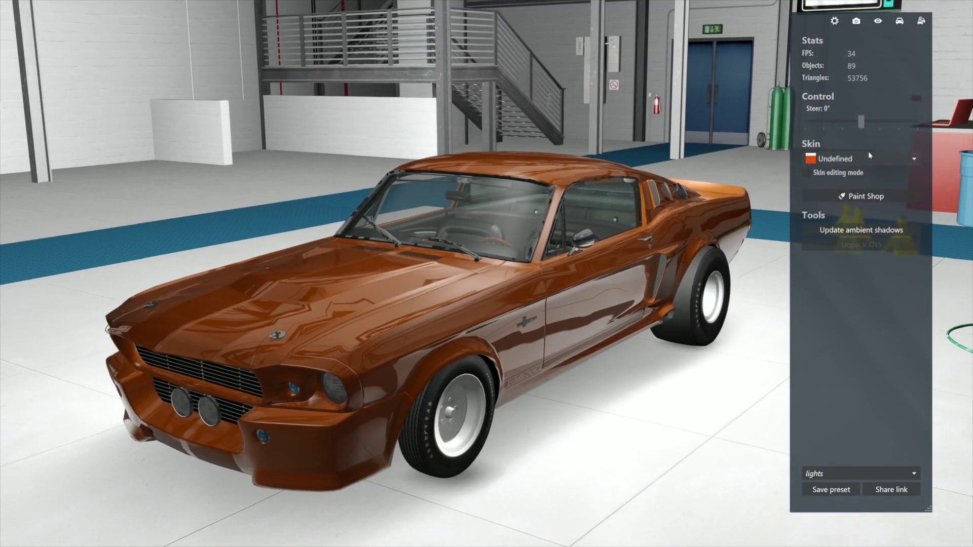
Change the showroom skin to 01 and examine the body finish along the side and rear.
{"action": "left_click", "coordinate": [910, 159]}
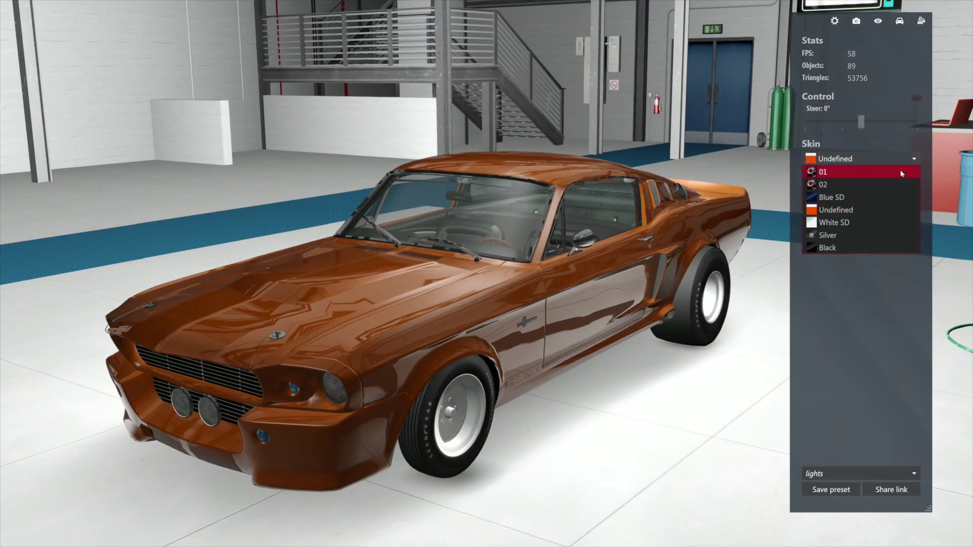
{"action": "left_click", "coordinate": [900, 172]}
{"action": "left_click_drag", "start_coordinate": [507, 309], "coordinate": [440, 307]}
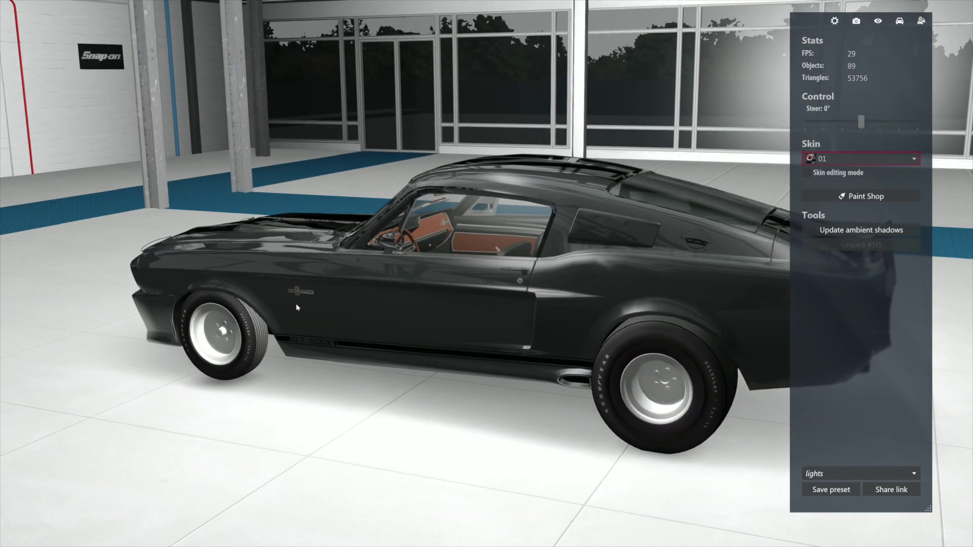
{"action": "scroll", "coordinate": [457, 303], "scroll_direction": "up", "scroll_amount": 3}
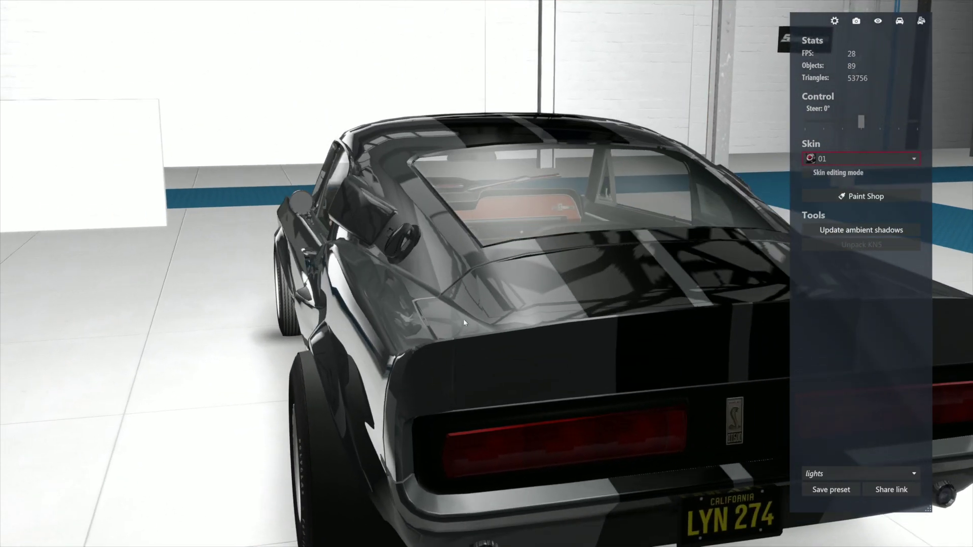
{"action": "left_click_drag", "start_coordinate": [463, 318], "coordinate": [611, 313]}
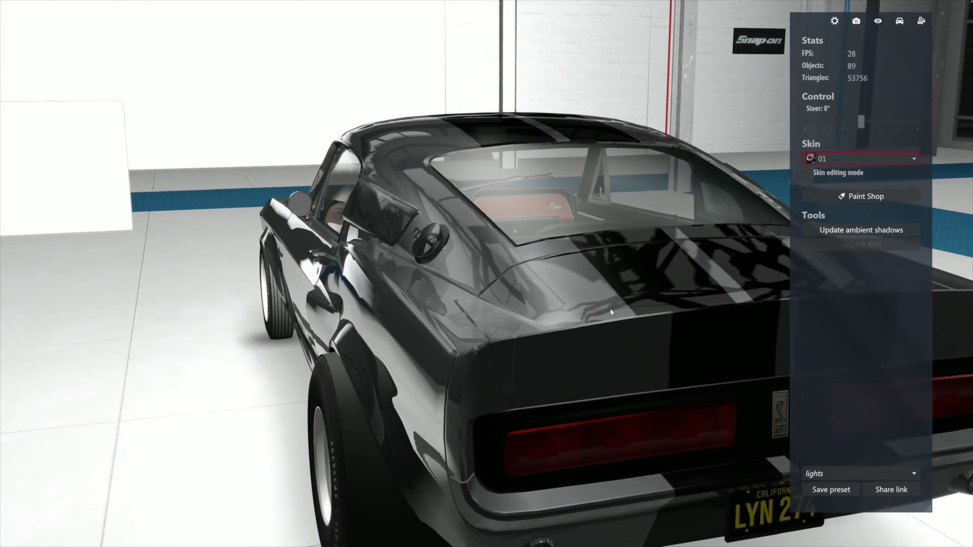
Change the showroom skin to 02 and examine the body finish around the car.
{"action": "left_click", "coordinate": [915, 160]}
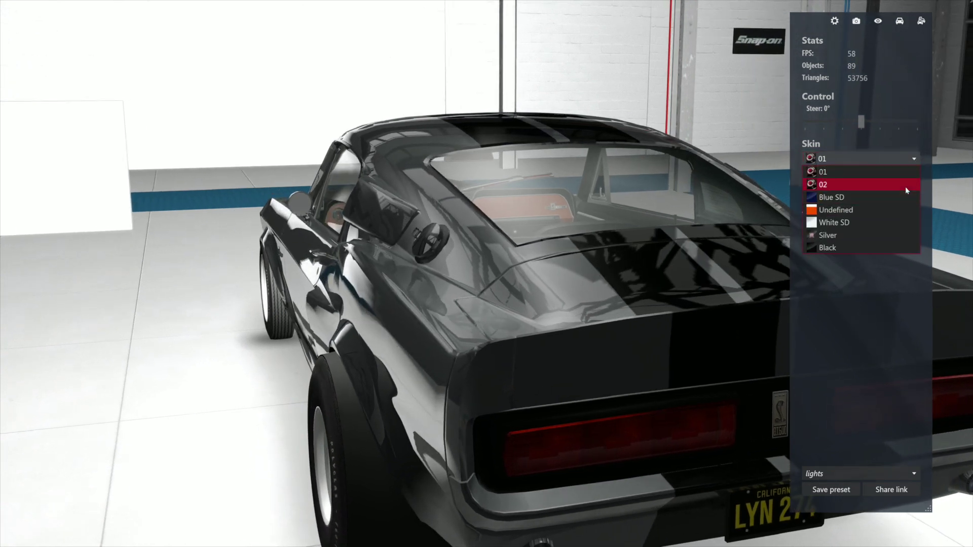
{"action": "left_click", "coordinate": [905, 186]}
{"action": "left_click_drag", "start_coordinate": [405, 301], "coordinate": [673, 301]}
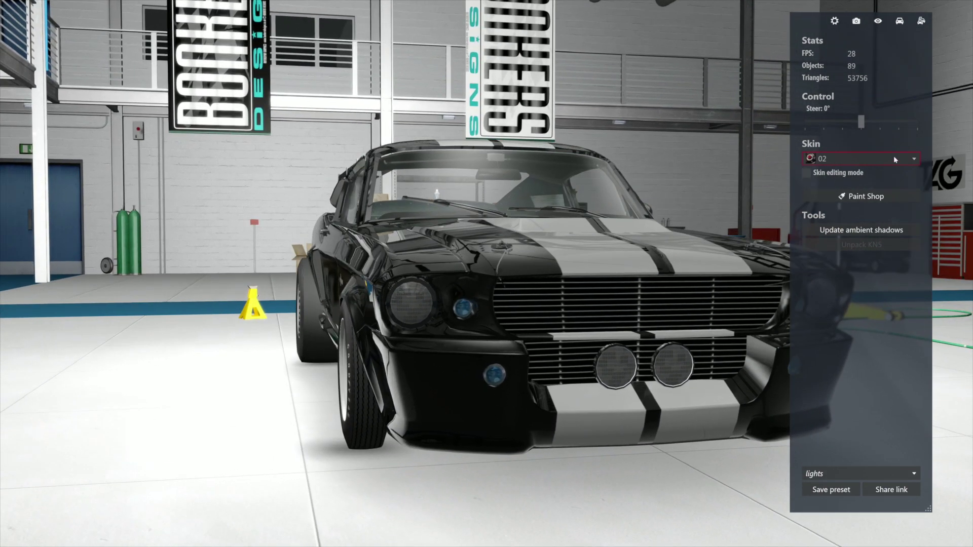
Preview the Undefined skin, switch the showroom car to White SD, and examine its body finish from above.
{"action": "left_click", "coordinate": [887, 160]}
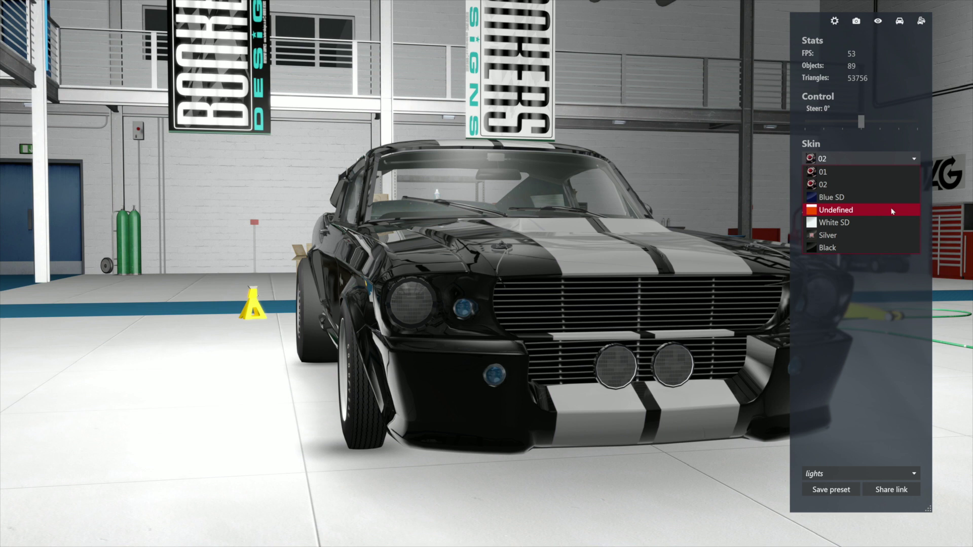
{"action": "left_click", "coordinate": [891, 210]}
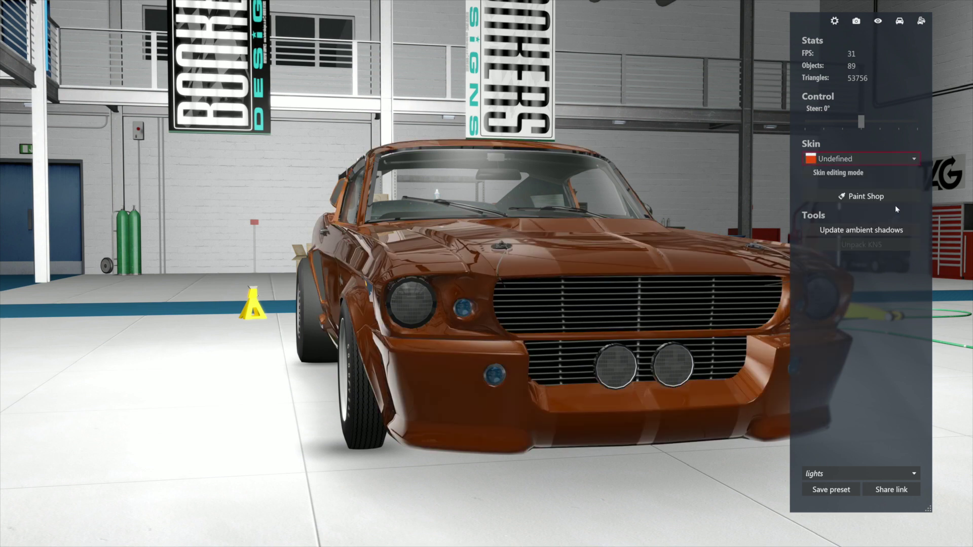
{"action": "left_click", "coordinate": [913, 160]}
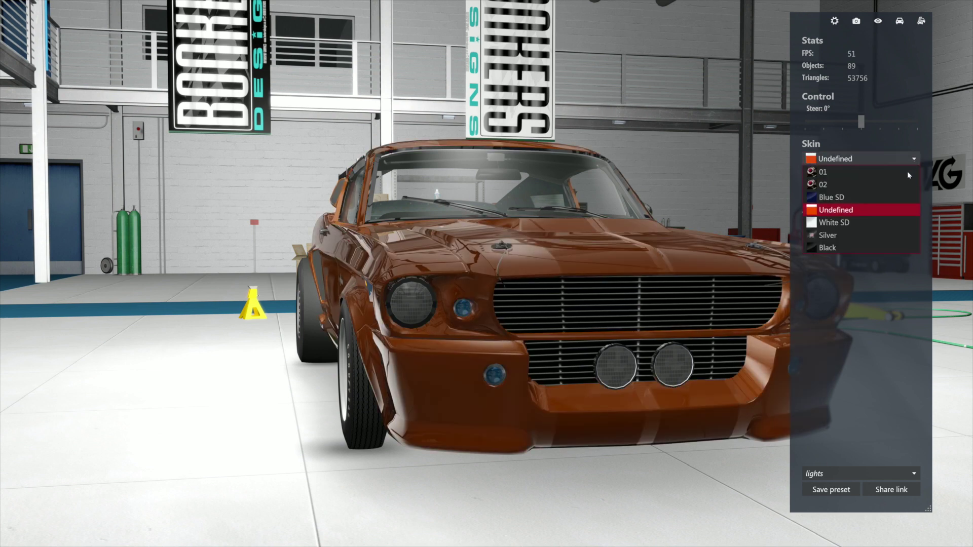
{"action": "left_click", "coordinate": [895, 223]}
{"action": "left_click_drag", "start_coordinate": [573, 276], "coordinate": [512, 226]}
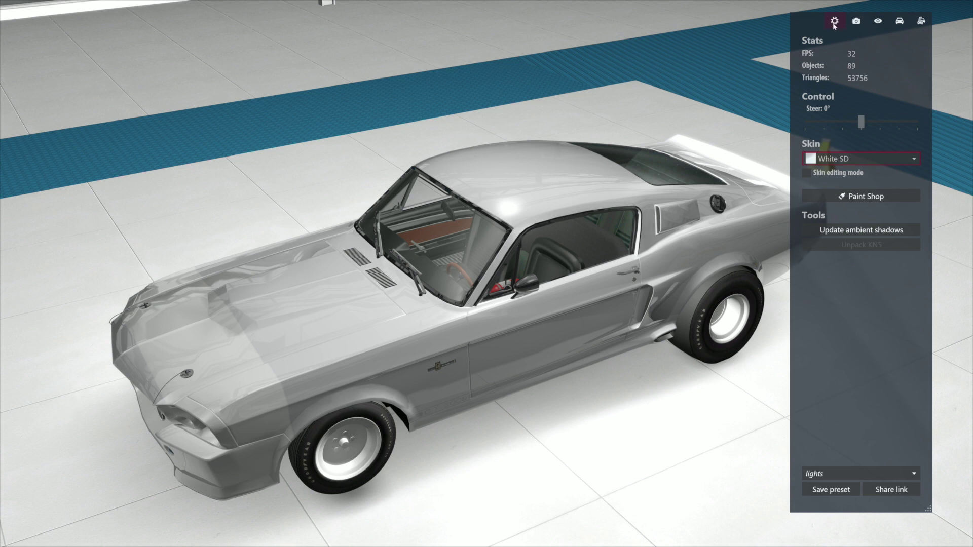
Try enabling shadows in the showroom's quality settings and turn them off again.
{"action": "left_click", "coordinate": [835, 21]}
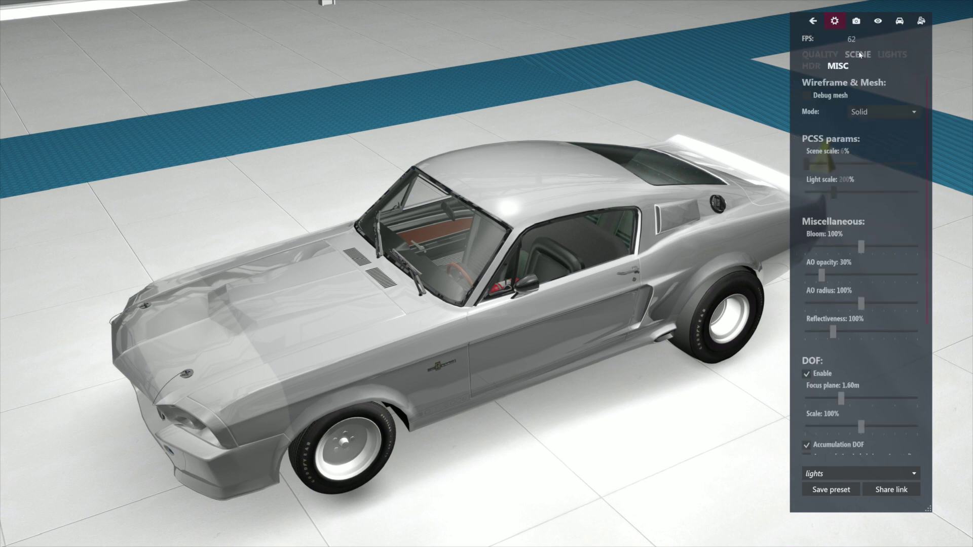
{"action": "left_click", "coordinate": [816, 61]}
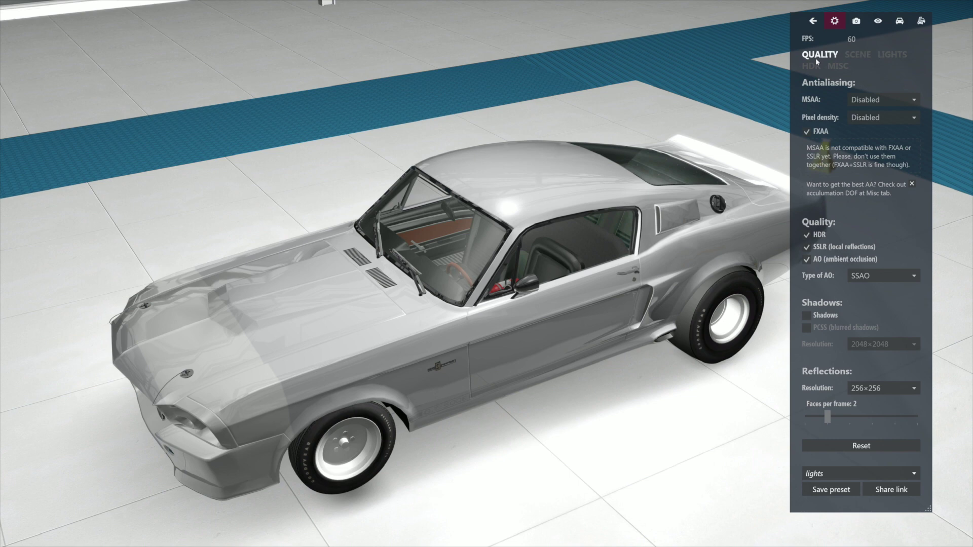
{"action": "left_click", "coordinate": [806, 316]}
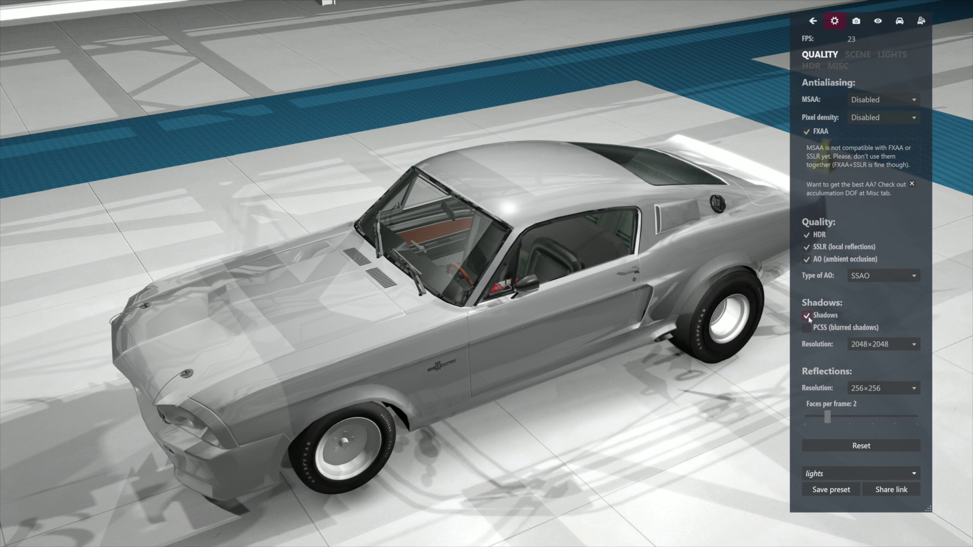
{"action": "left_click", "coordinate": [807, 315]}
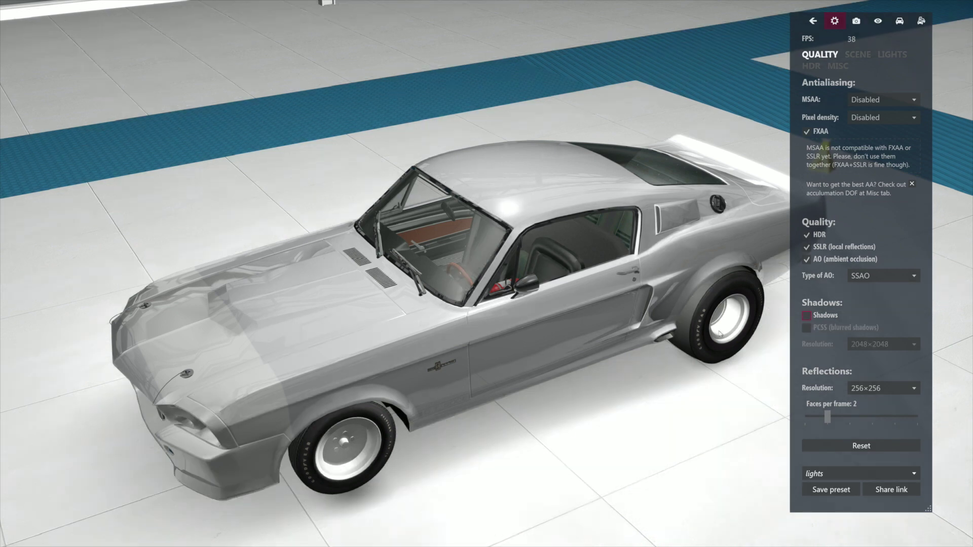
Examine the White SD body finish up close on the hood, from the front and along the side.
{"action": "left_click_drag", "start_coordinate": [596, 337], "coordinate": [622, 320]}
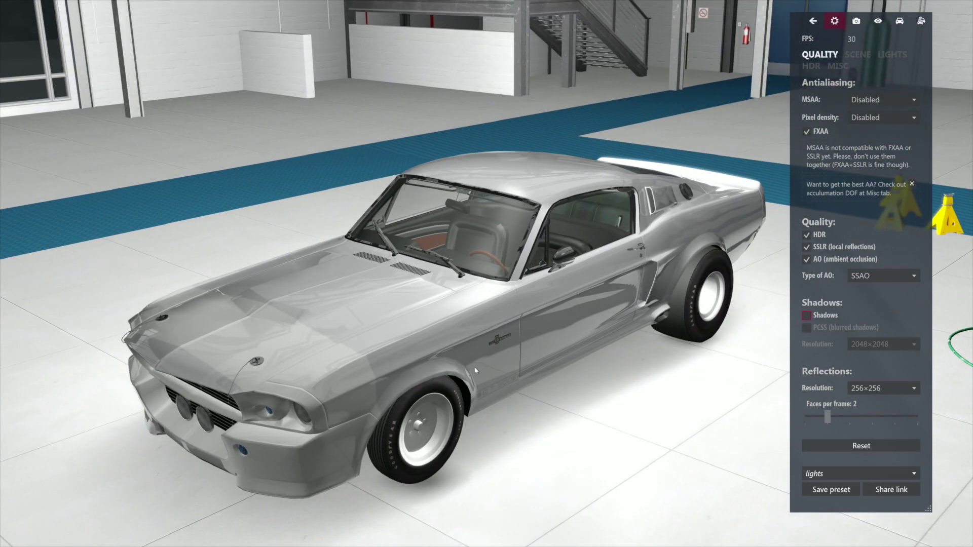
{"action": "scroll", "coordinate": [475, 365], "scroll_direction": "up", "scroll_amount": 5}
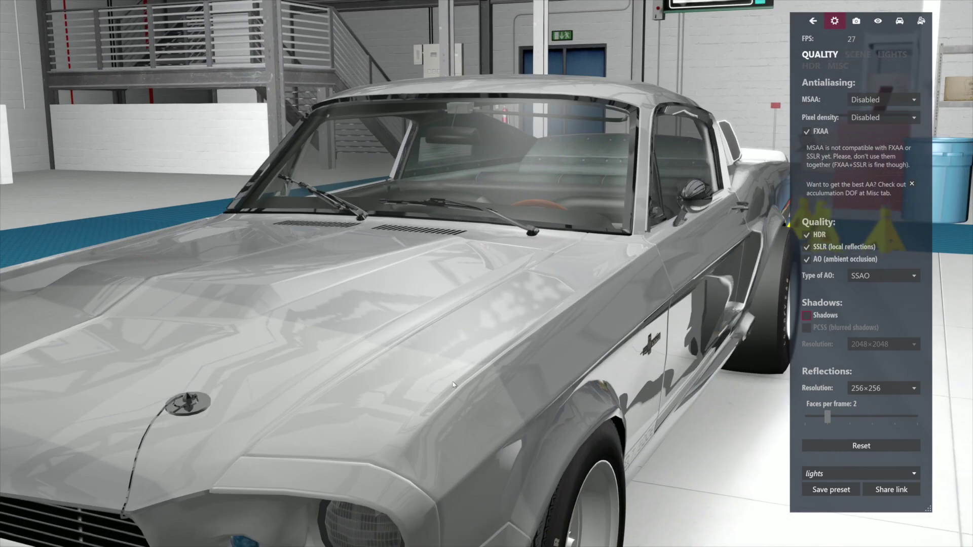
{"action": "left_click_drag", "start_coordinate": [464, 386], "coordinate": [540, 386]}
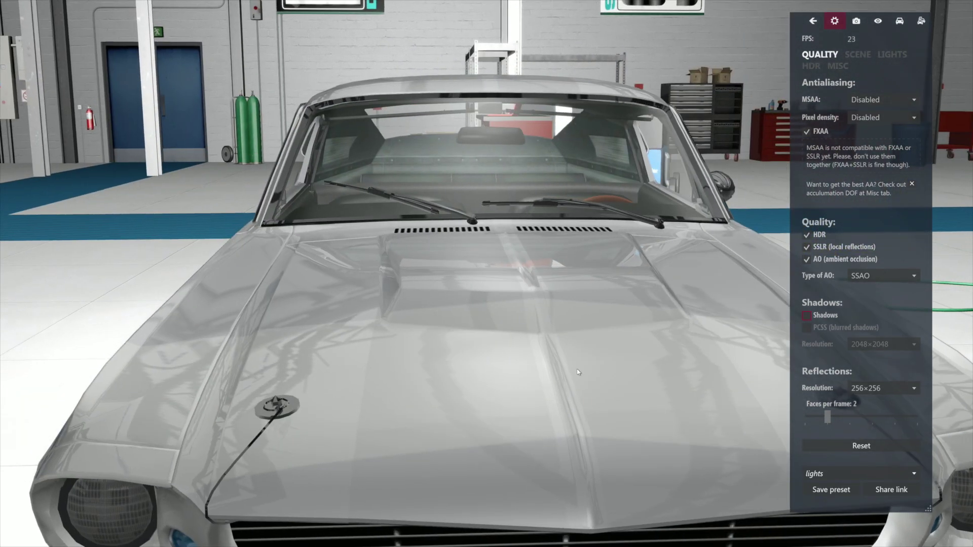
{"action": "scroll", "coordinate": [547, 359], "scroll_direction": "down", "scroll_amount": 5}
{"action": "left_click_drag", "start_coordinate": [491, 388], "coordinate": [650, 389]}
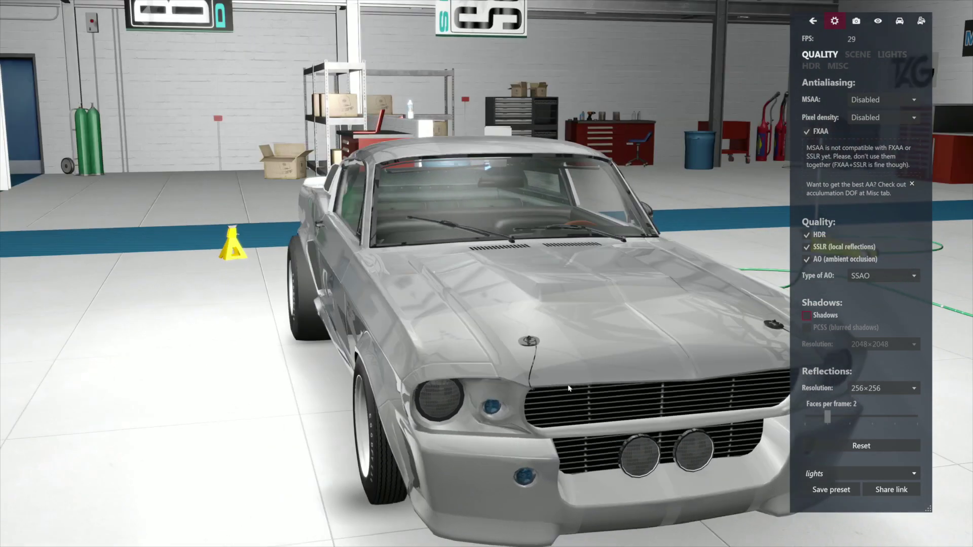
{"action": "left_click_drag", "start_coordinate": [425, 308], "coordinate": [352, 313]}
{"action": "left_click_drag", "start_coordinate": [484, 327], "coordinate": [709, 244]}
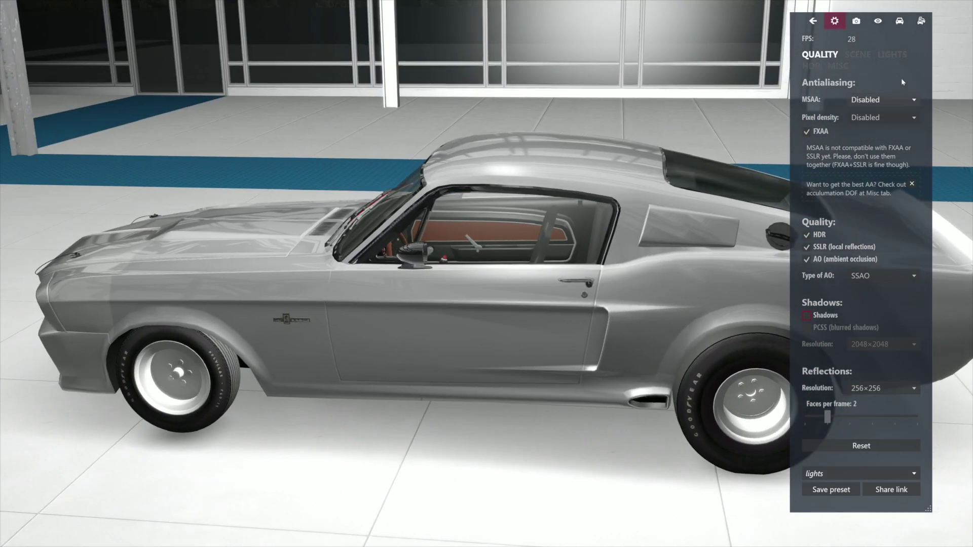
Change the showroom skin to Silver in the car settings and examine the body finish along the side and rear.
{"action": "left_click", "coordinate": [899, 22]}
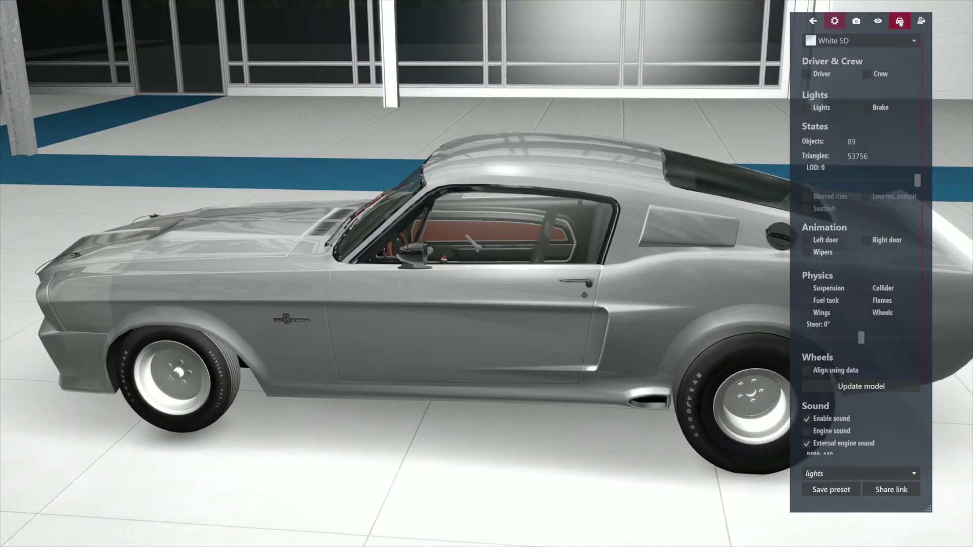
{"action": "left_click", "coordinate": [910, 39]}
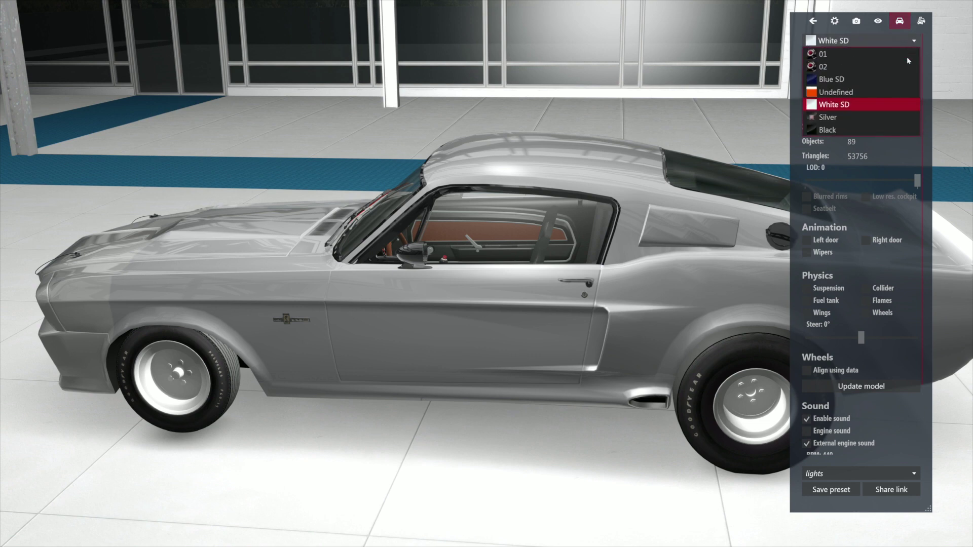
{"action": "left_click", "coordinate": [899, 117]}
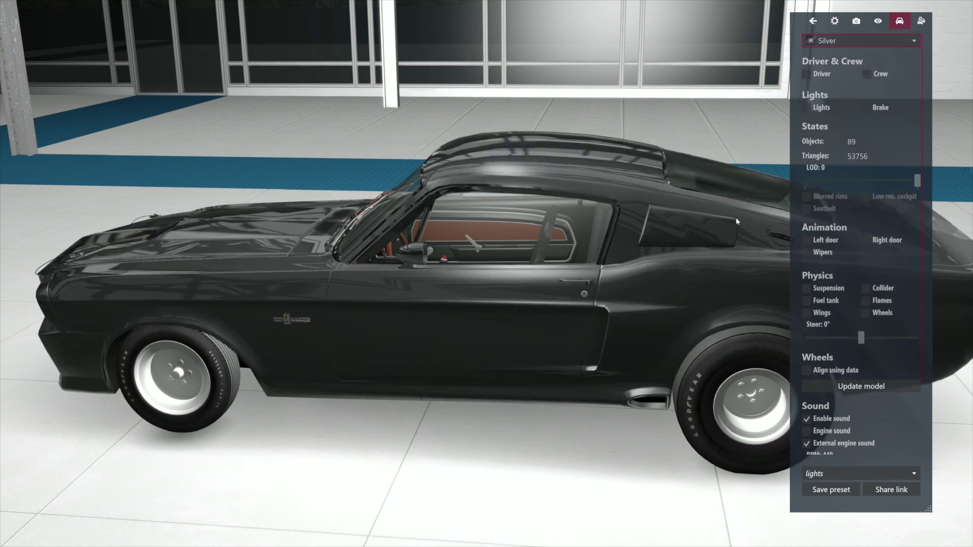
{"action": "left_click_drag", "start_coordinate": [388, 318], "coordinate": [447, 273]}
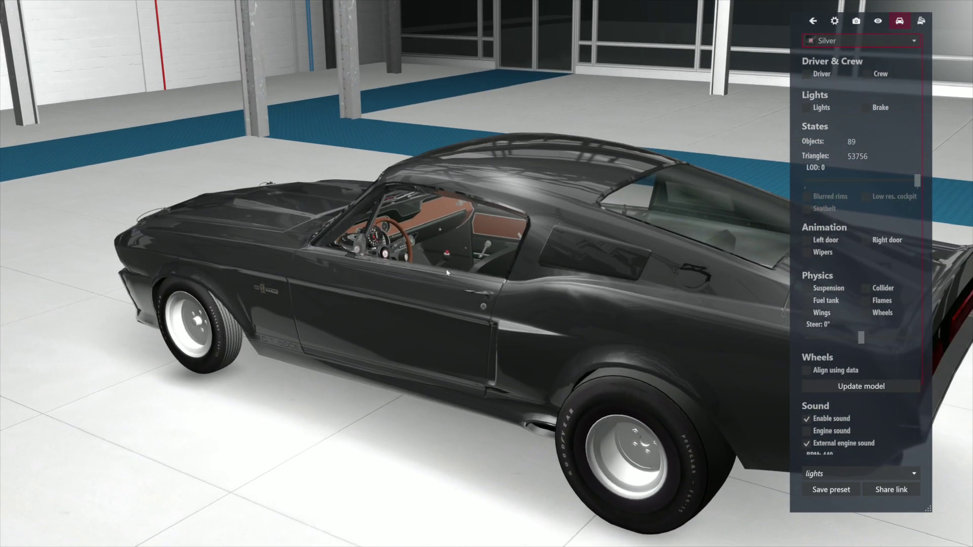
Change the showroom skin to Black and examine the body finish from the front and side.
{"action": "left_click", "coordinate": [911, 40]}
{"action": "left_click", "coordinate": [903, 131]}
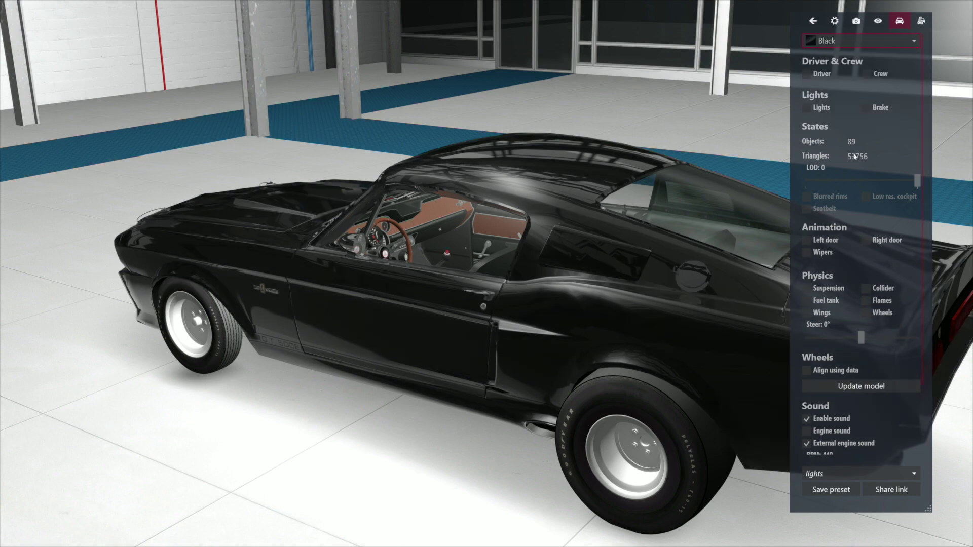
{"action": "left_click_drag", "start_coordinate": [369, 299], "coordinate": [663, 293]}
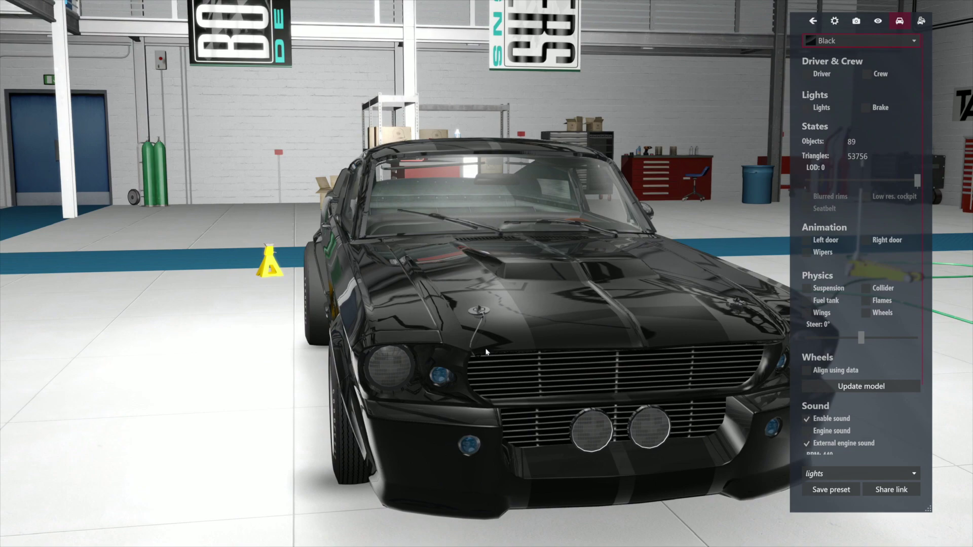
{"action": "left_click_drag", "start_coordinate": [403, 372], "coordinate": [345, 349]}
{"action": "left_click_drag", "start_coordinate": [470, 343], "coordinate": [415, 337]}
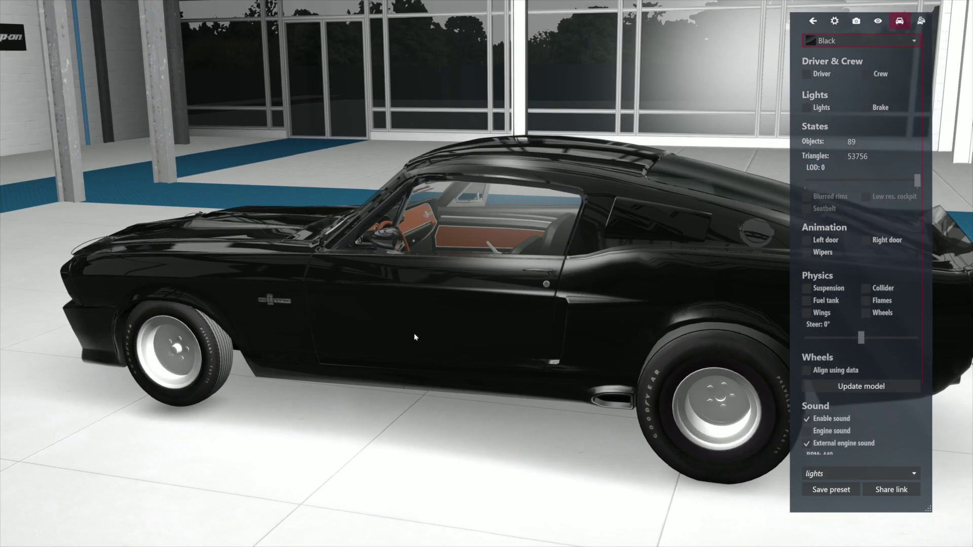
Change the showroom skin back to White SD, recheck the side of the body, and exit the showroom.
{"action": "left_click", "coordinate": [911, 42]}
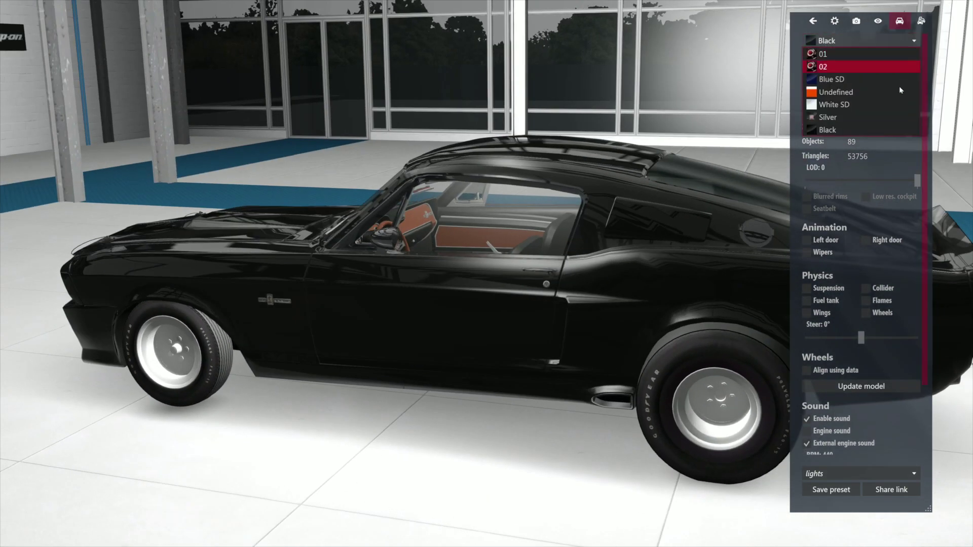
{"action": "left_click", "coordinate": [895, 103]}
{"action": "left_click_drag", "start_coordinate": [456, 289], "coordinate": [426, 312]}
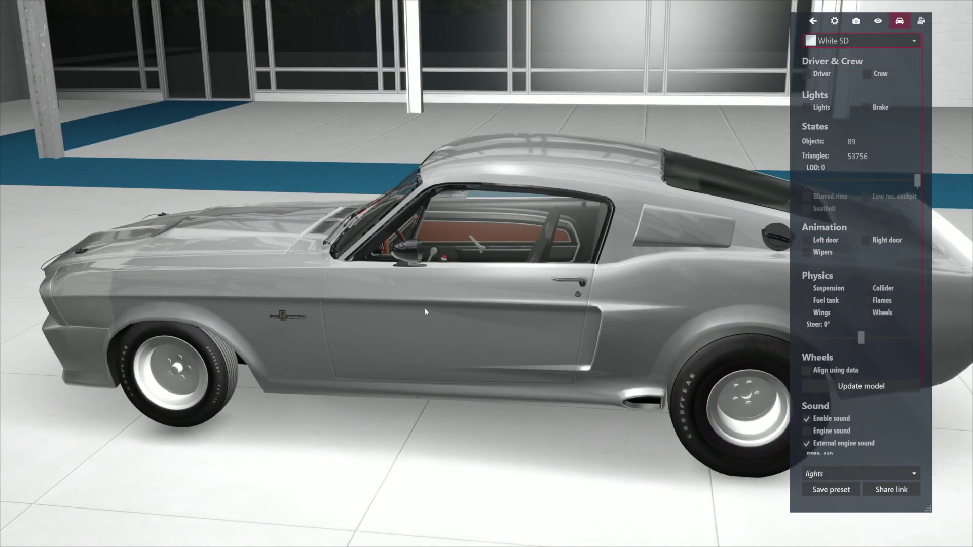
{"action": "key", "text": "Escape"}
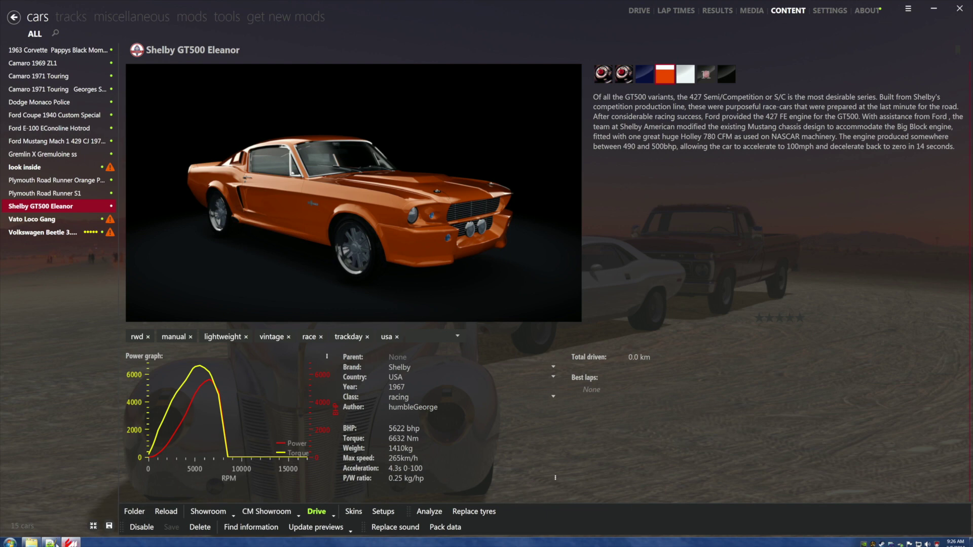
Switch to the file explorer, open the 003_White_SD skin folder, and minimize Content Manager to expose the desktop.
{"action": "left_click", "coordinate": [195, 457]}
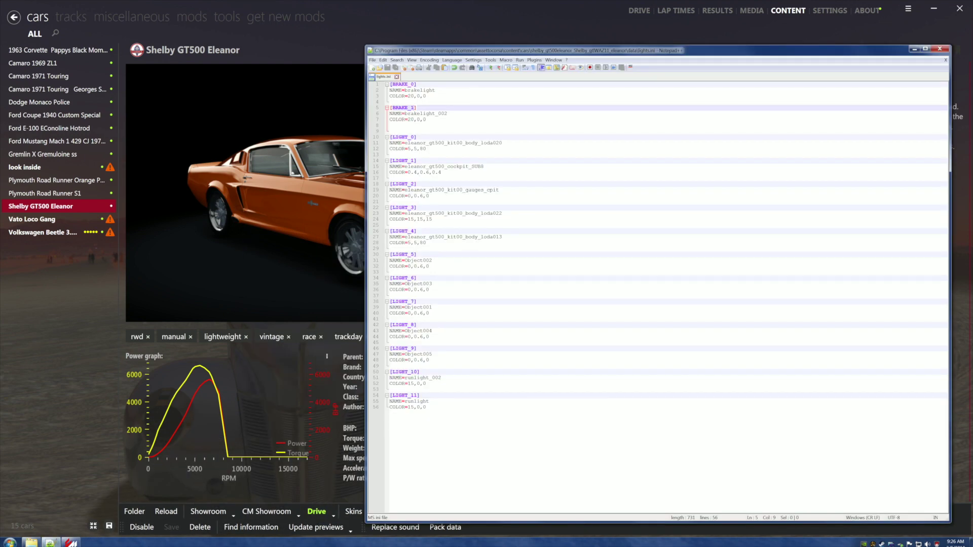
{"action": "left_click", "coordinate": [914, 48]}
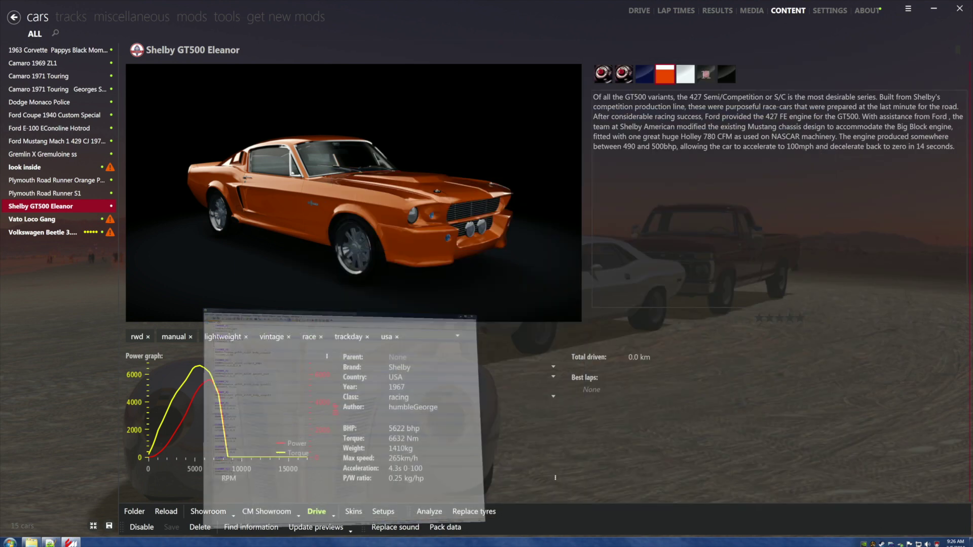
{"action": "left_click", "coordinate": [253, 456]}
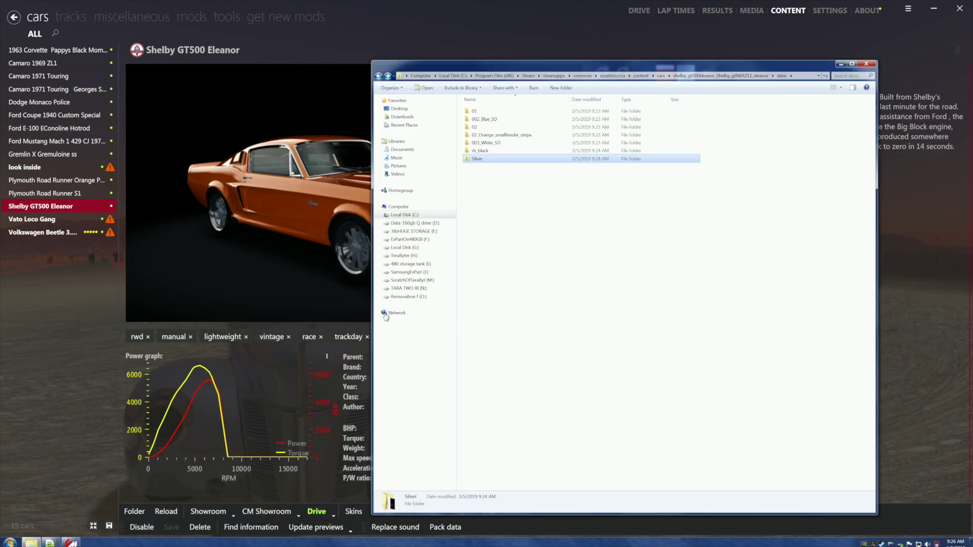
{"action": "double_click", "coordinate": [487, 144]}
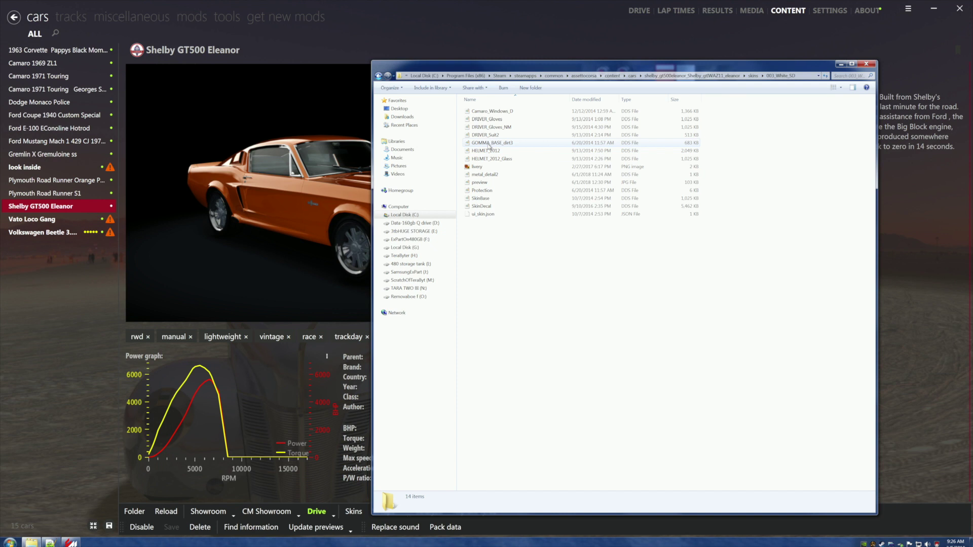
{"action": "left_click_drag", "start_coordinate": [695, 68], "coordinate": [549, 68]}
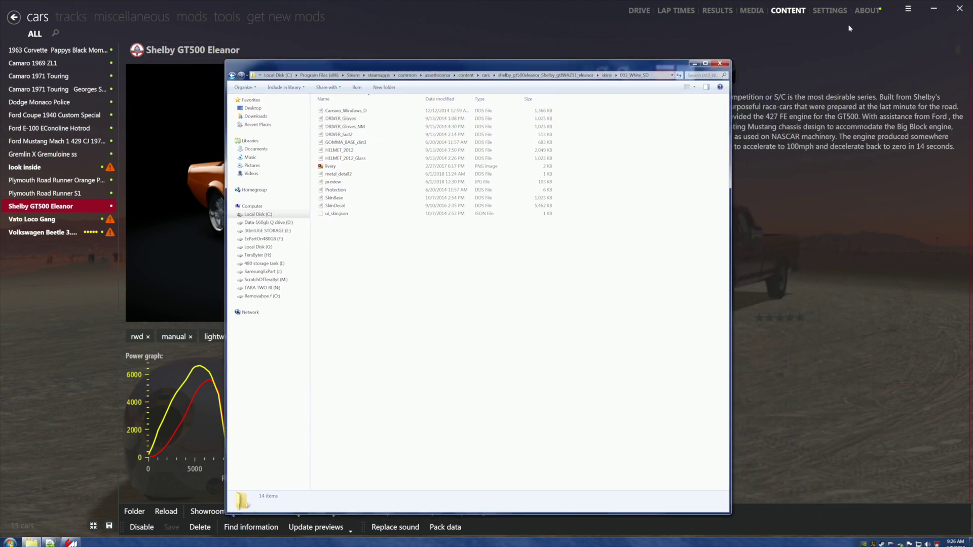
{"action": "left_click", "coordinate": [932, 9]}
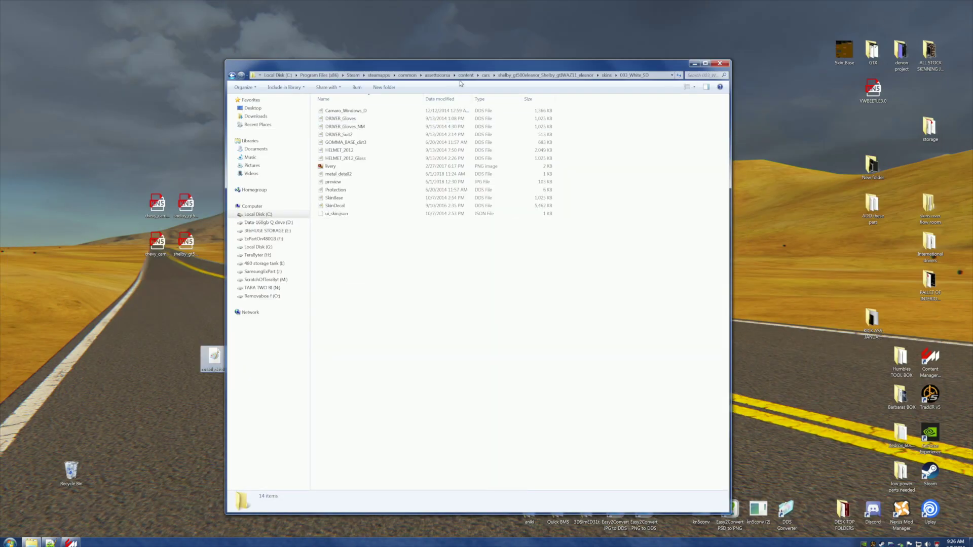
{"action": "left_click_drag", "start_coordinate": [484, 66], "coordinate": [407, 51]}
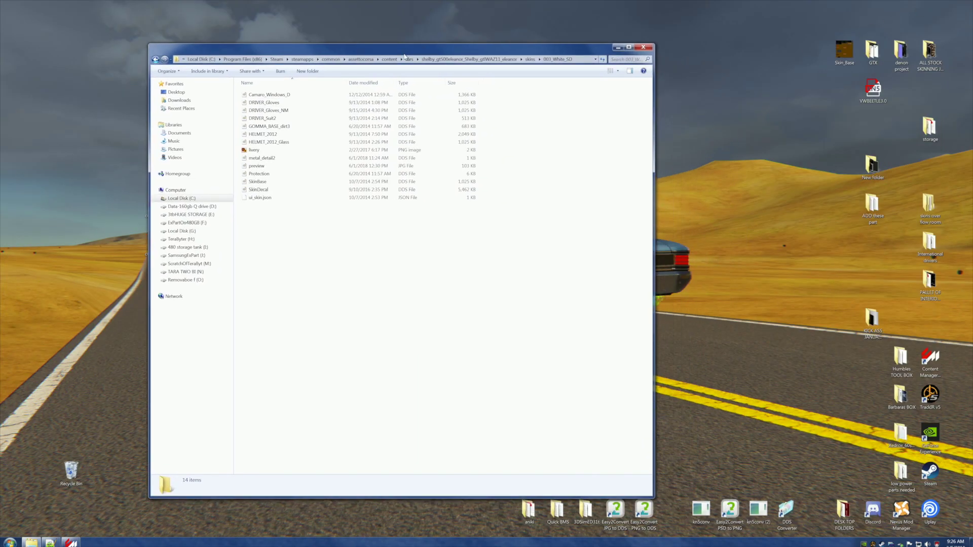
Copy the SkinBase DDS file from the 003_White_SD folder onto the desktop.
{"action": "left_click", "coordinate": [263, 183]}
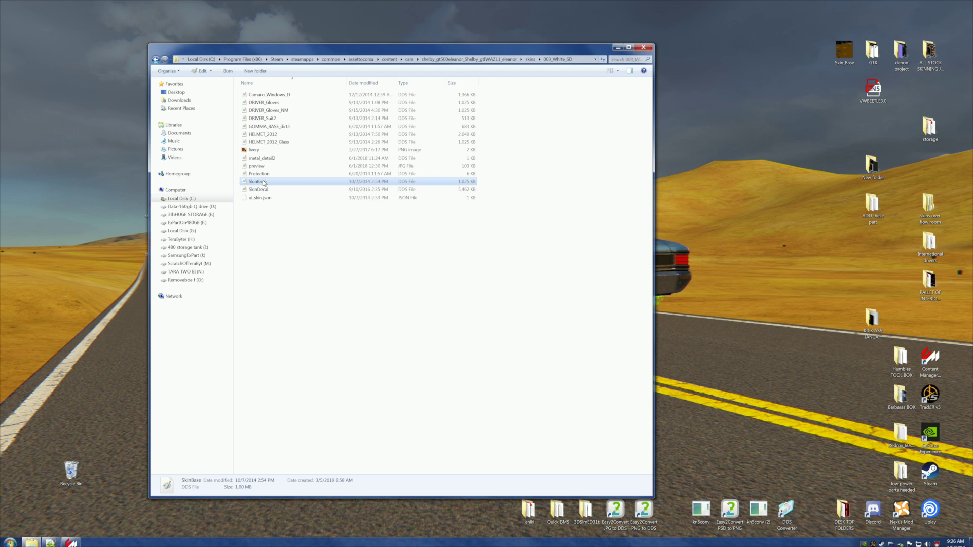
{"action": "right_click", "coordinate": [264, 183]}
{"action": "left_click", "coordinate": [279, 252]}
{"action": "right_click", "coordinate": [772, 202]}
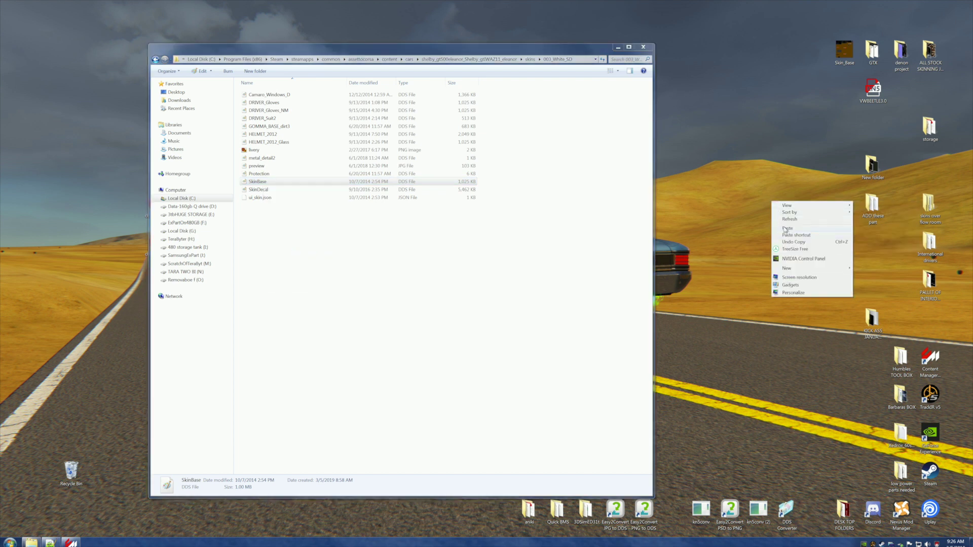
{"action": "left_click", "coordinate": [787, 229]}
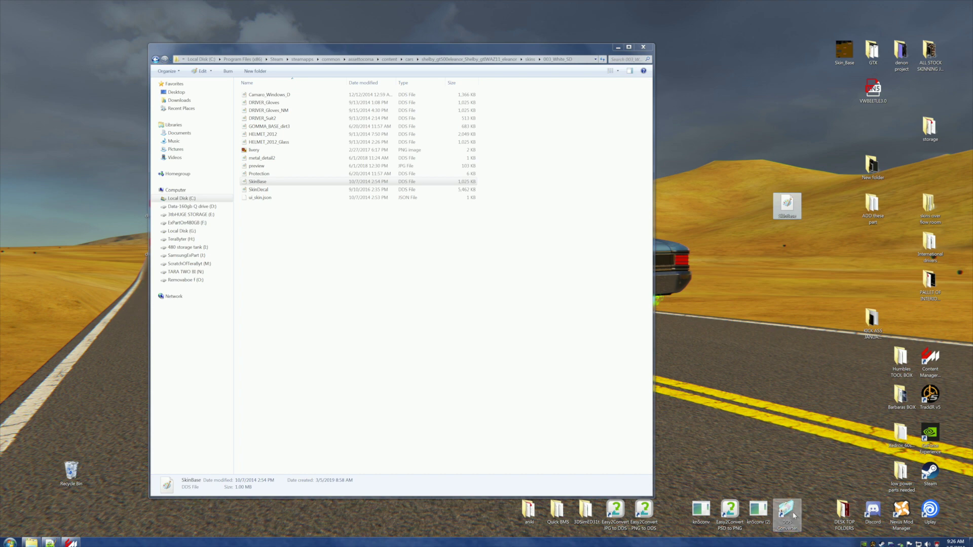
Minimize the skin folder window, open DDS Converter, and add the SkinBase DDS file from the desktop.
{"action": "left_click", "coordinate": [618, 47]}
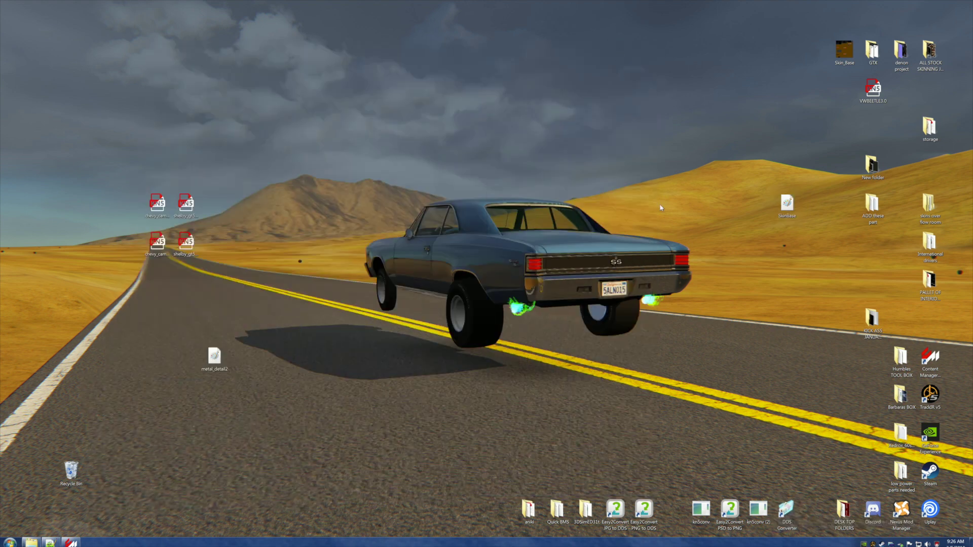
{"action": "double_click", "coordinate": [786, 512]}
{"action": "left_click", "coordinate": [169, 185]}
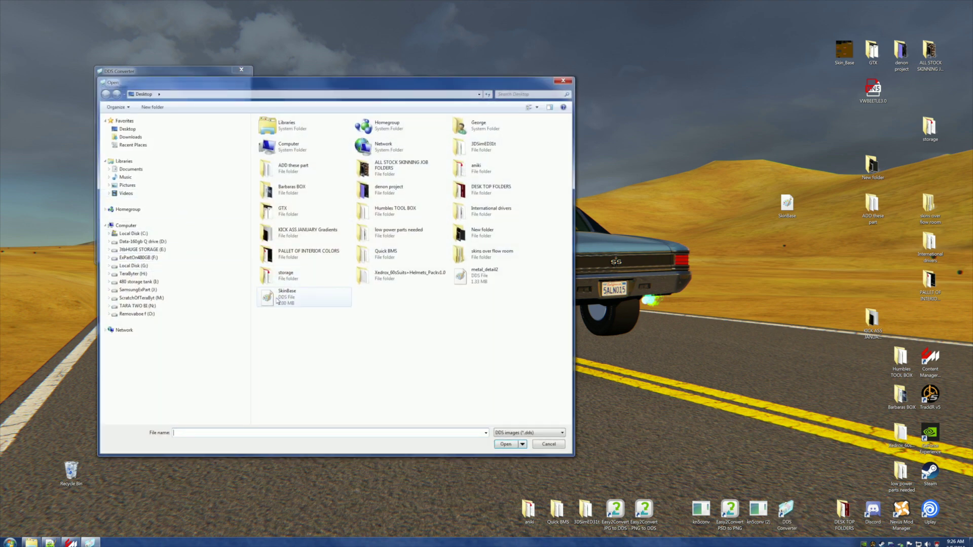
{"action": "left_click", "coordinate": [277, 300]}
{"action": "left_click", "coordinate": [505, 444]}
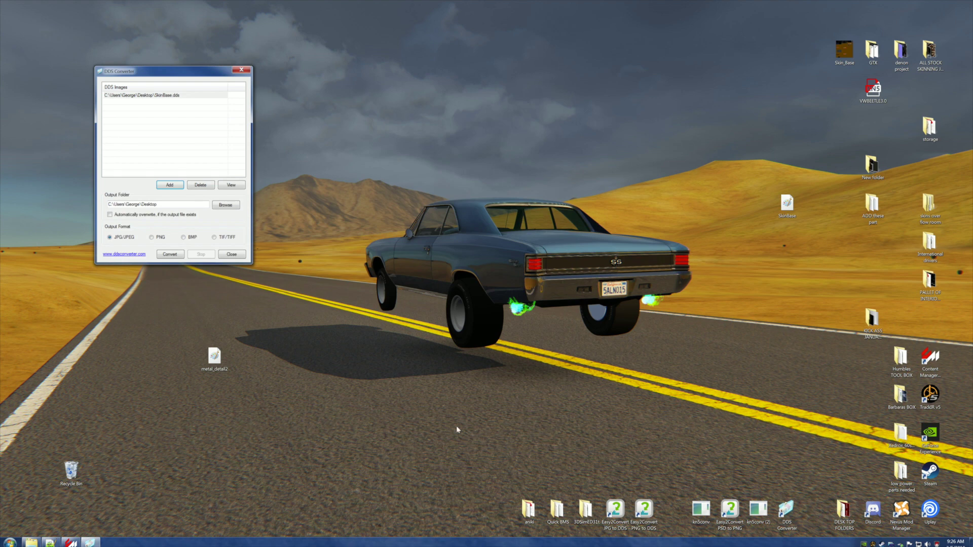
Convert SkinBase.dds to JPG/JPEG with the desktop as output folder, and close DDS Converter.
{"action": "left_click", "coordinate": [170, 255]}
{"action": "left_click", "coordinate": [466, 301]}
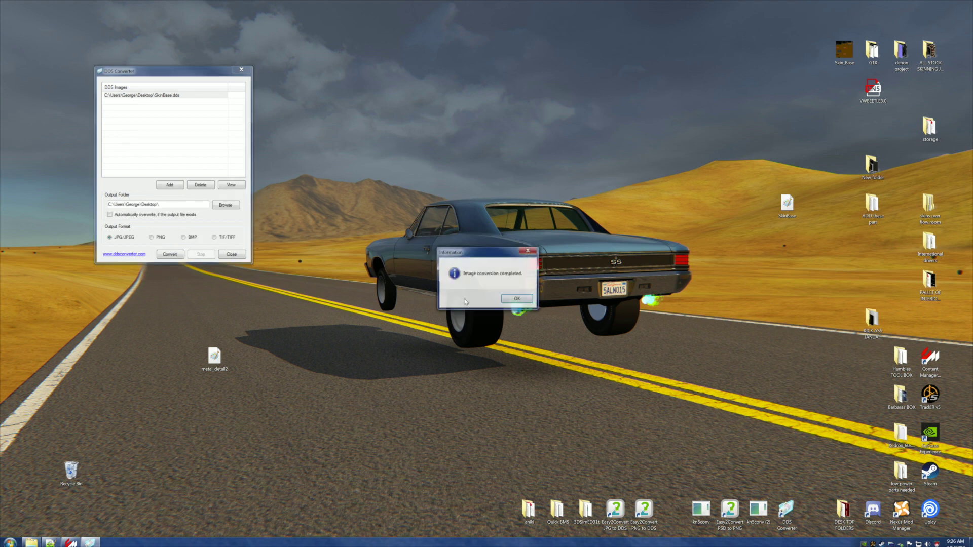
{"action": "left_click", "coordinate": [518, 301]}
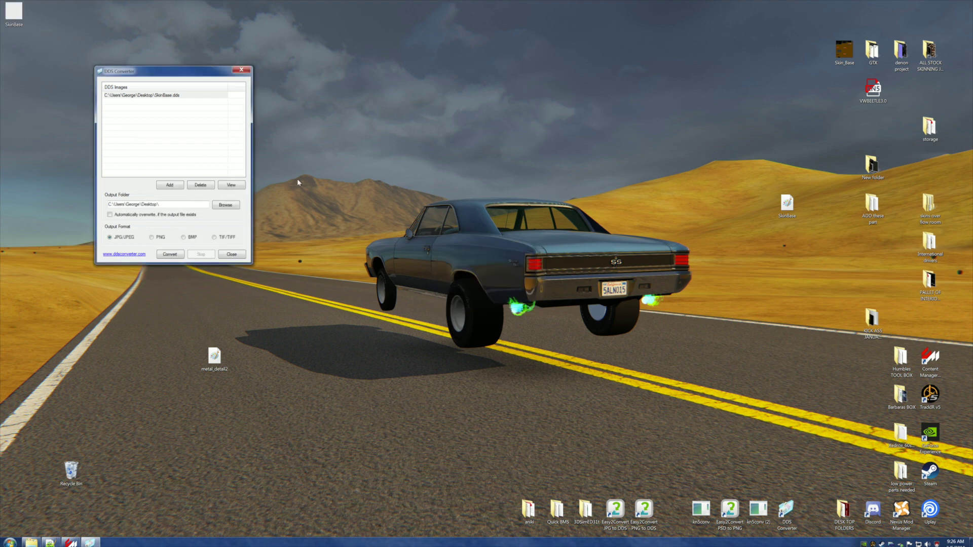
{"action": "left_click", "coordinate": [247, 75]}
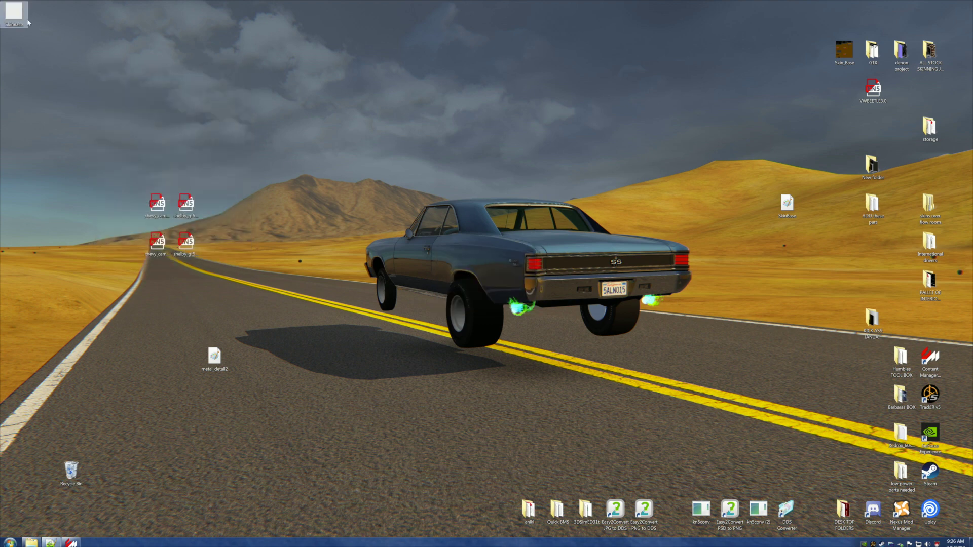
Move the converted SkinBase image to the middle of the desktop and open it for editing in Paint.
{"action": "left_click_drag", "start_coordinate": [14, 12], "coordinate": [554, 246]}
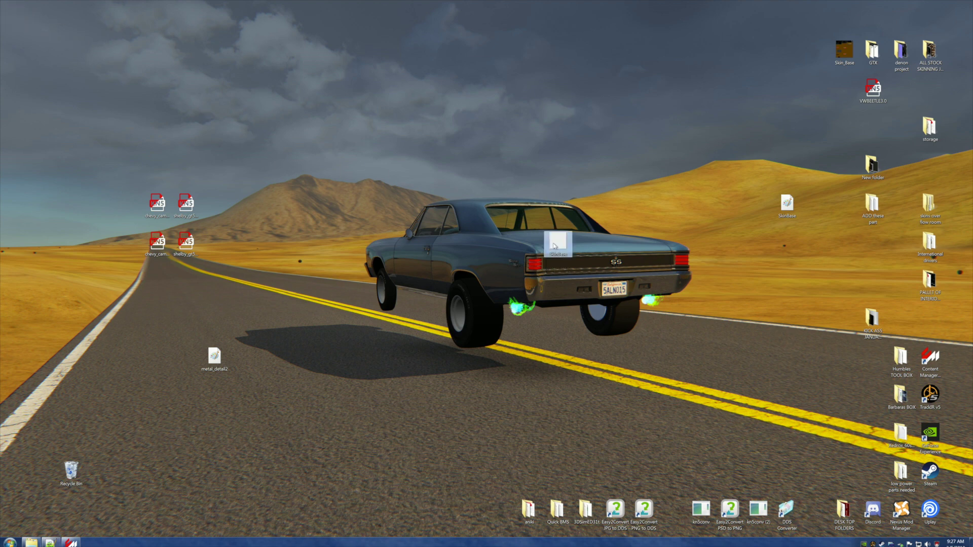
{"action": "right_click", "coordinate": [558, 245]}
{"action": "left_click", "coordinate": [573, 246]}
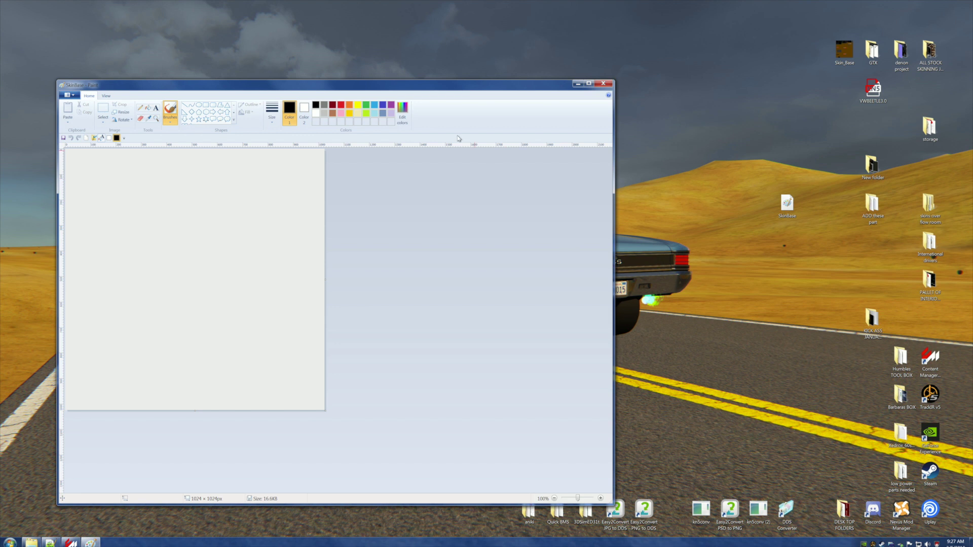
{"action": "left_click_drag", "start_coordinate": [372, 92], "coordinate": [592, 65]}
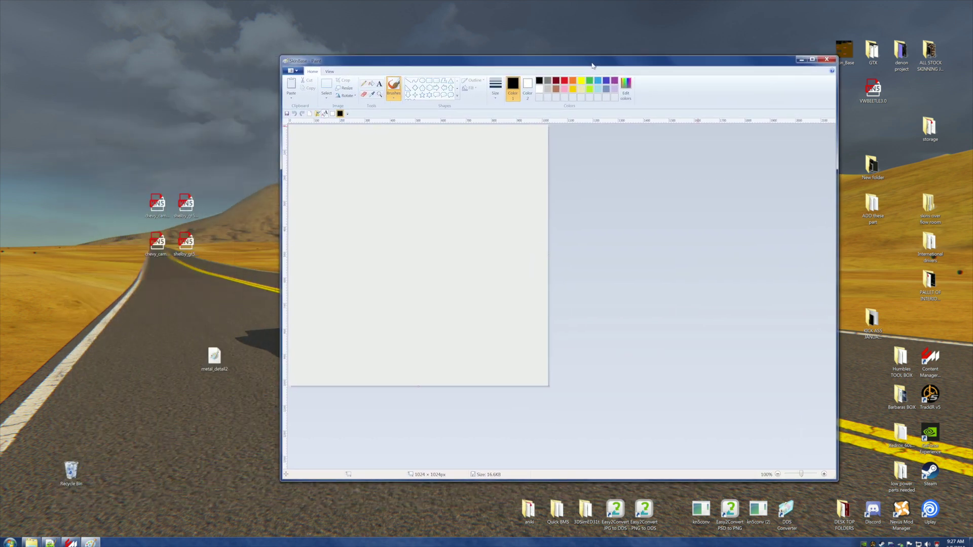
Sample the canvas's off-white with the Color picker as both the foreground and the background colour.
{"action": "left_click", "coordinate": [372, 95]}
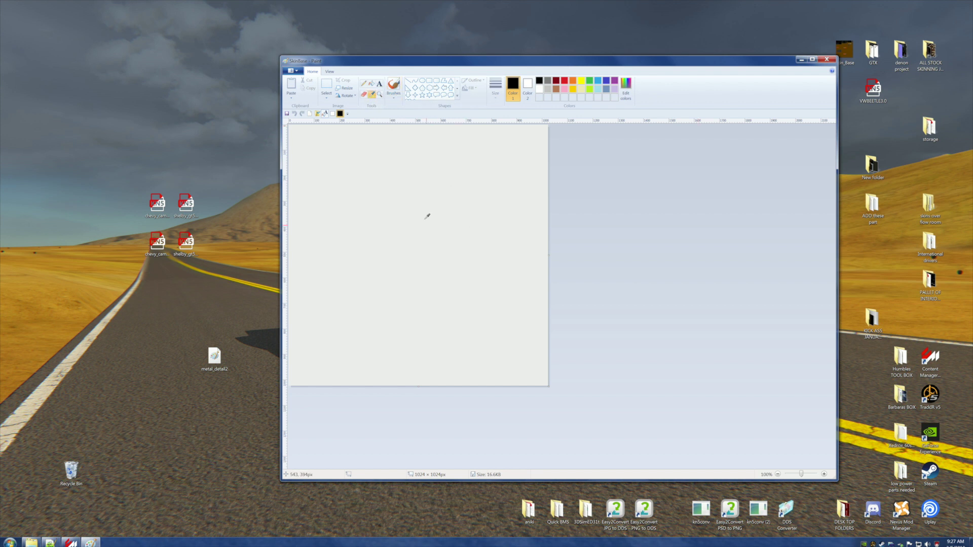
{"action": "left_click", "coordinate": [458, 234]}
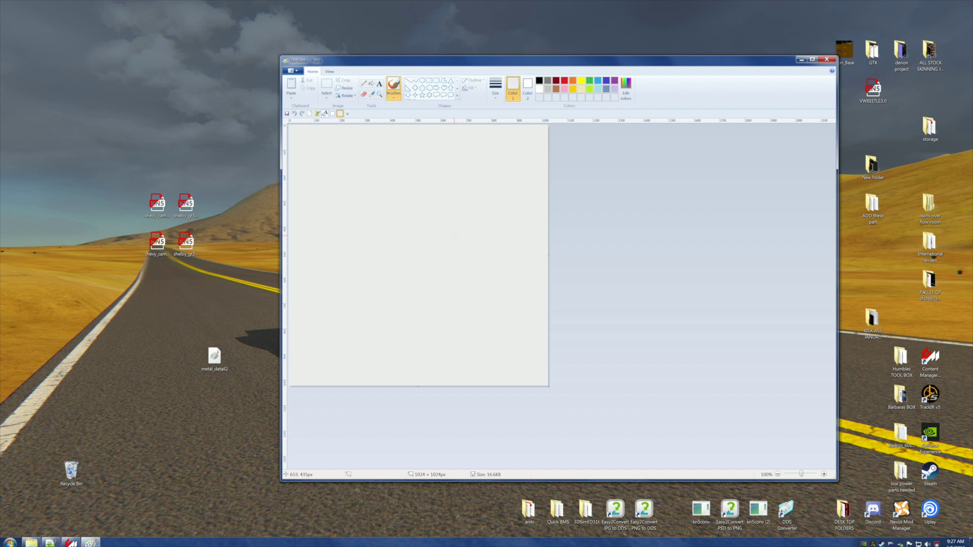
{"action": "left_click", "coordinate": [373, 95]}
{"action": "left_click", "coordinate": [448, 202]}
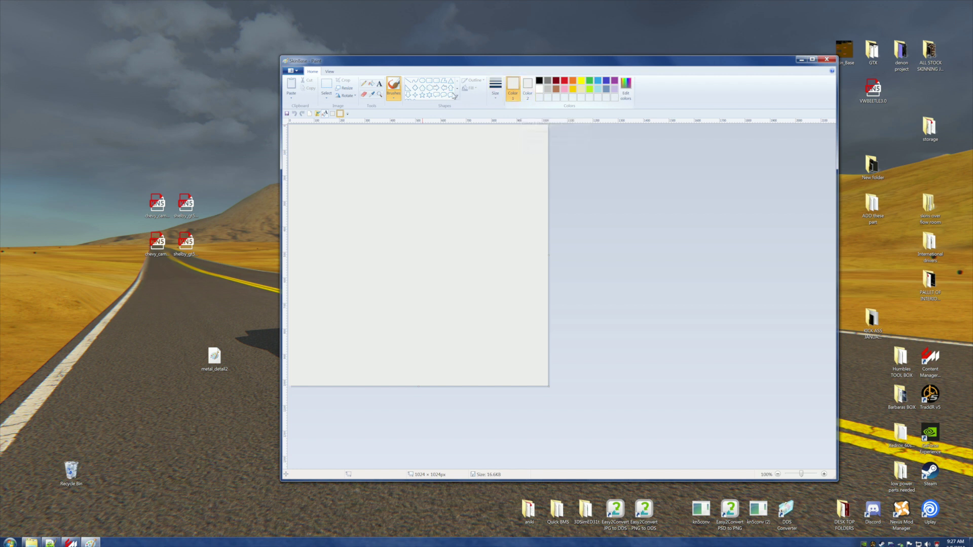
Make a rectangular selection of about 449 × 679 px in the canvas's upper-left area and delete its contents.
{"action": "left_click", "coordinate": [326, 98]}
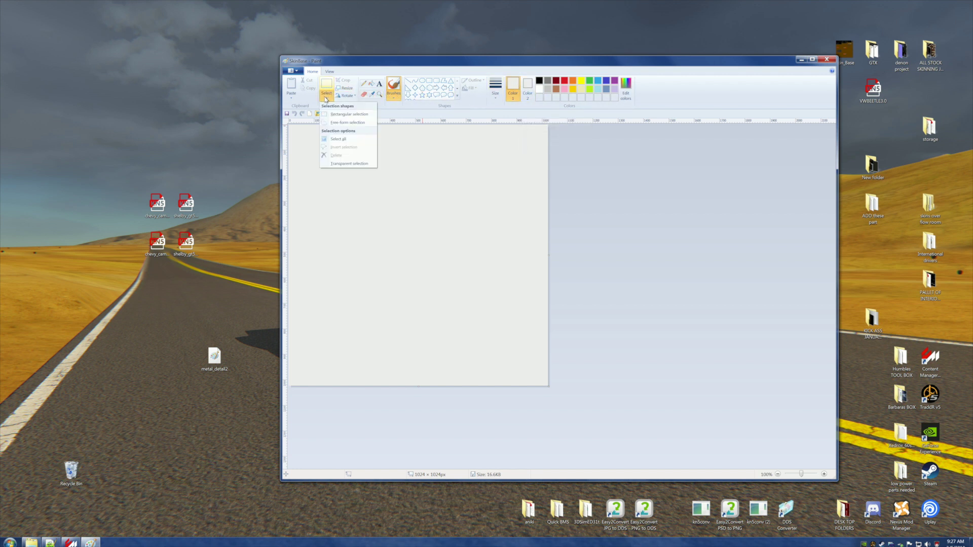
{"action": "left_click", "coordinate": [344, 114]}
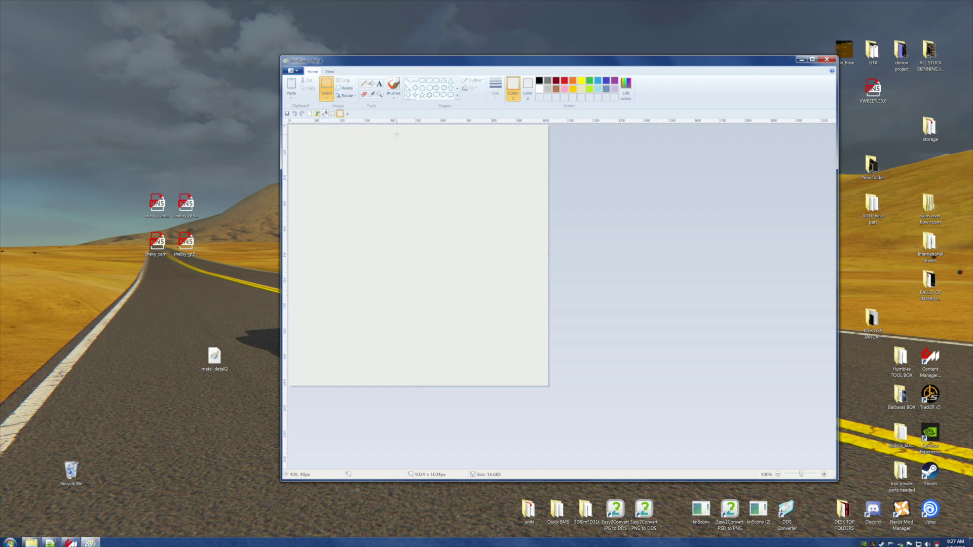
{"action": "left_click_drag", "start_coordinate": [402, 125], "coordinate": [287, 299]}
{"action": "right_click", "coordinate": [336, 217]}
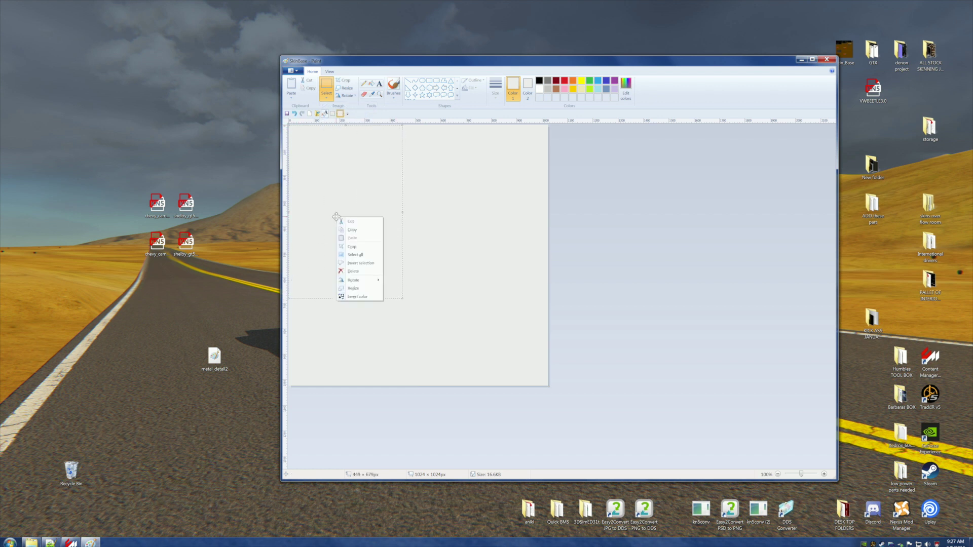
{"action": "left_click", "coordinate": [354, 272]}
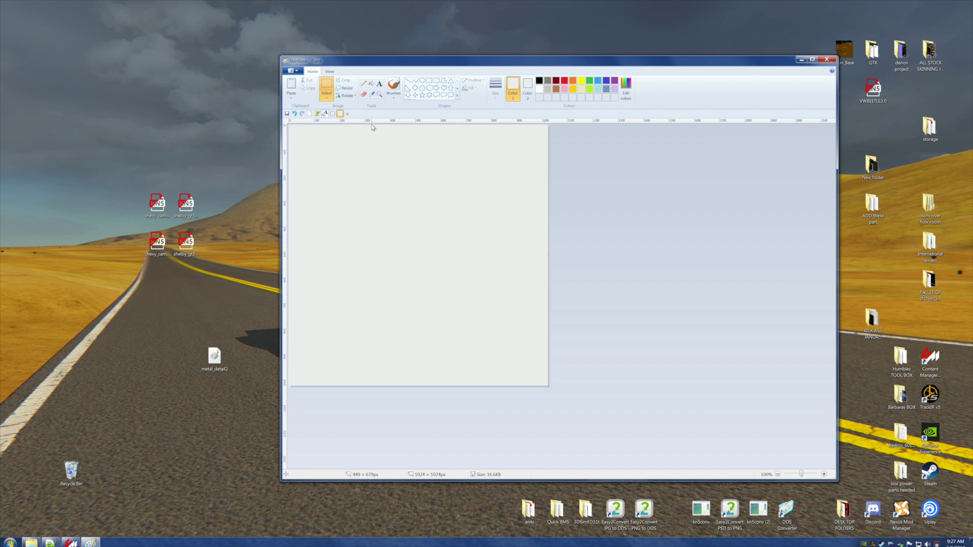
Delete the contents of an upper-right area of about 698 × 891 px and a full-width lower area of about 1024 × 552 px.
{"action": "left_click_drag", "start_coordinate": [372, 126], "coordinate": [552, 354]}
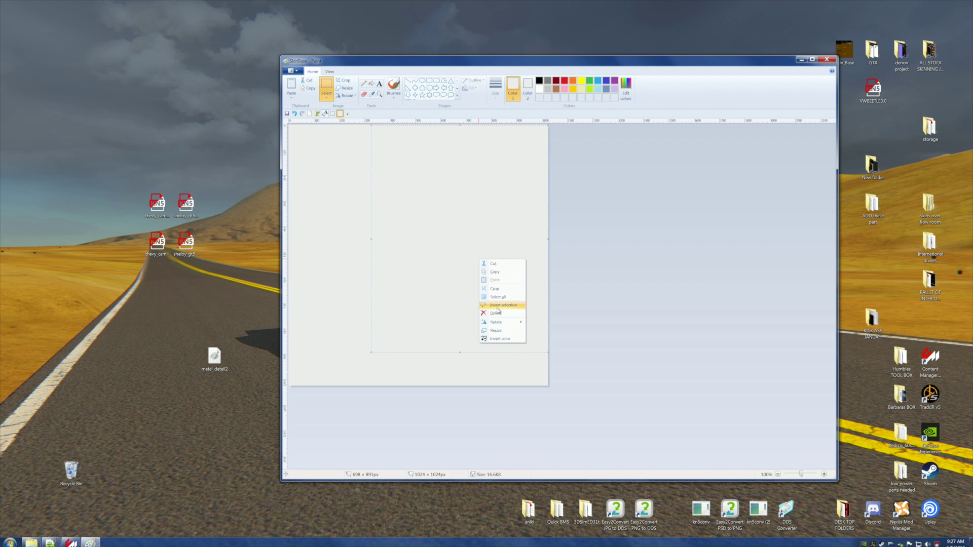
{"action": "left_click", "coordinate": [499, 316]}
{"action": "left_click_drag", "start_coordinate": [546, 245], "coordinate": [290, 385]}
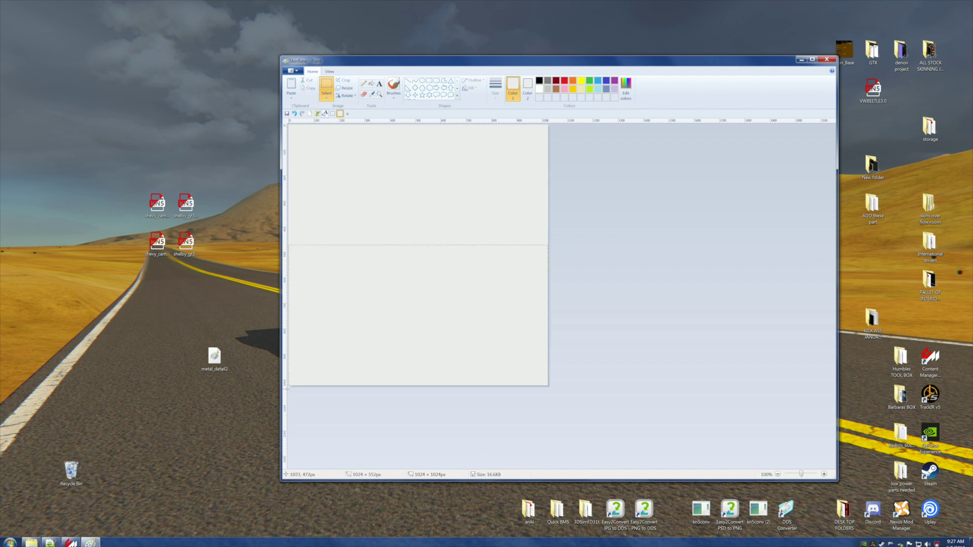
{"action": "right_click", "coordinate": [382, 309]}
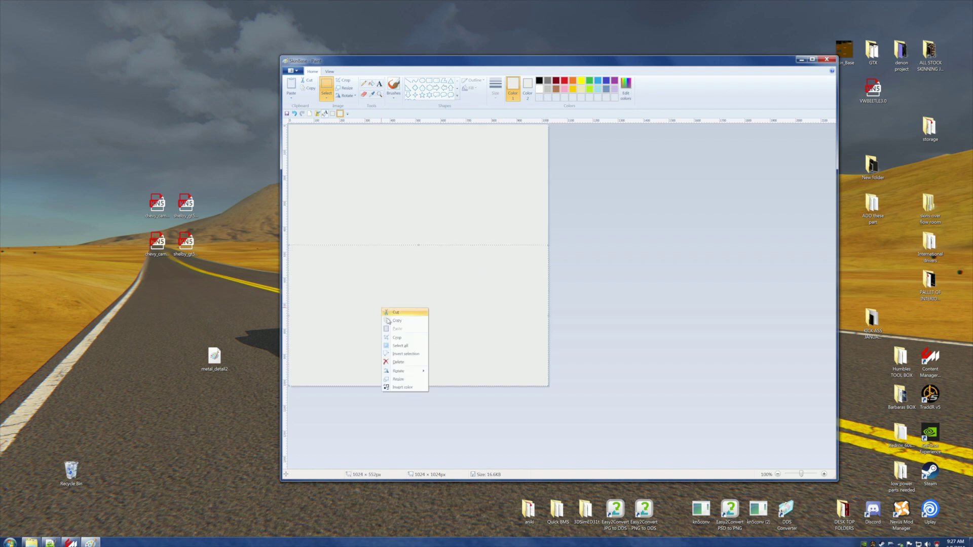
{"action": "left_click", "coordinate": [398, 362]}
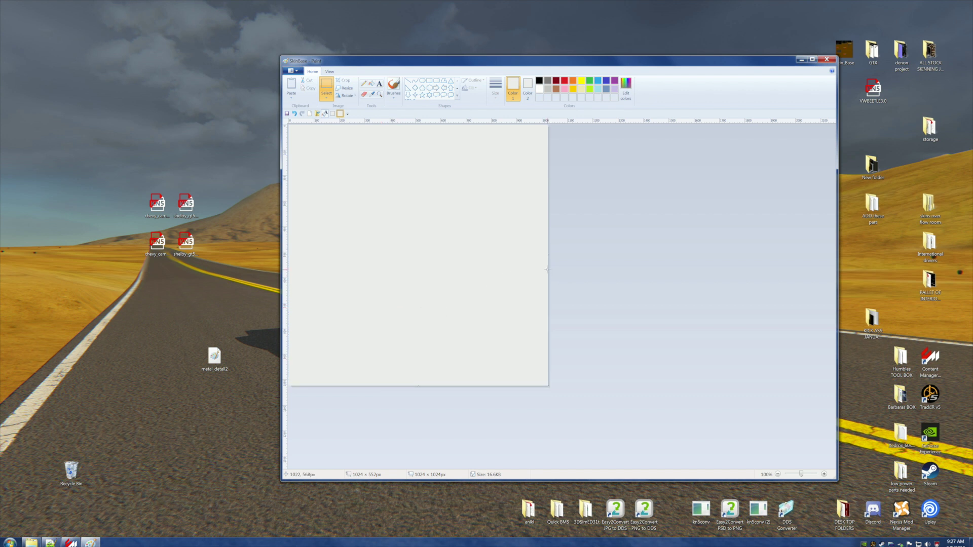
Delete the contents of the canvas's upper area of about 1022 × 569 px and its left area of about 638 × 1020 px.
{"action": "left_click_drag", "start_coordinate": [547, 269], "coordinate": [366, 221]}
{"action": "right_click", "coordinate": [363, 144]}
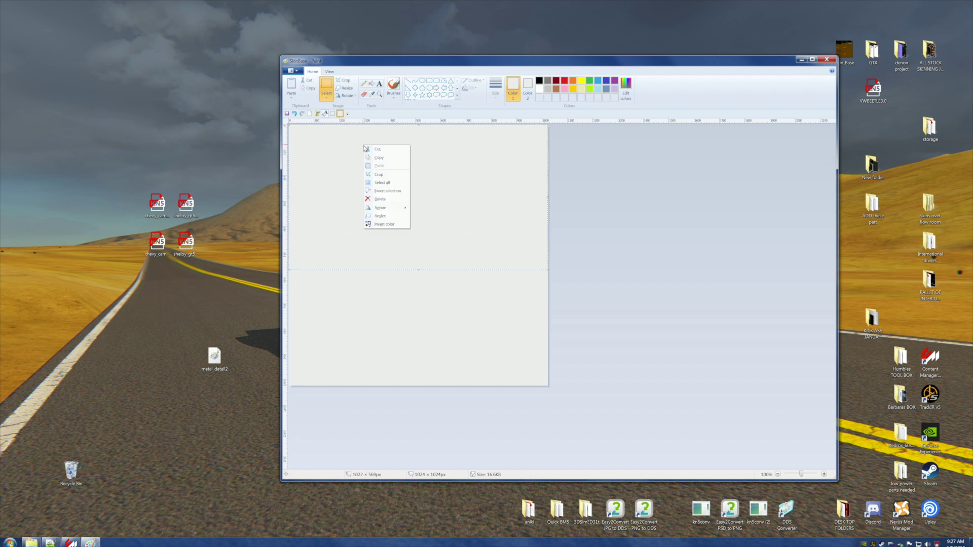
{"action": "left_click", "coordinate": [380, 200]}
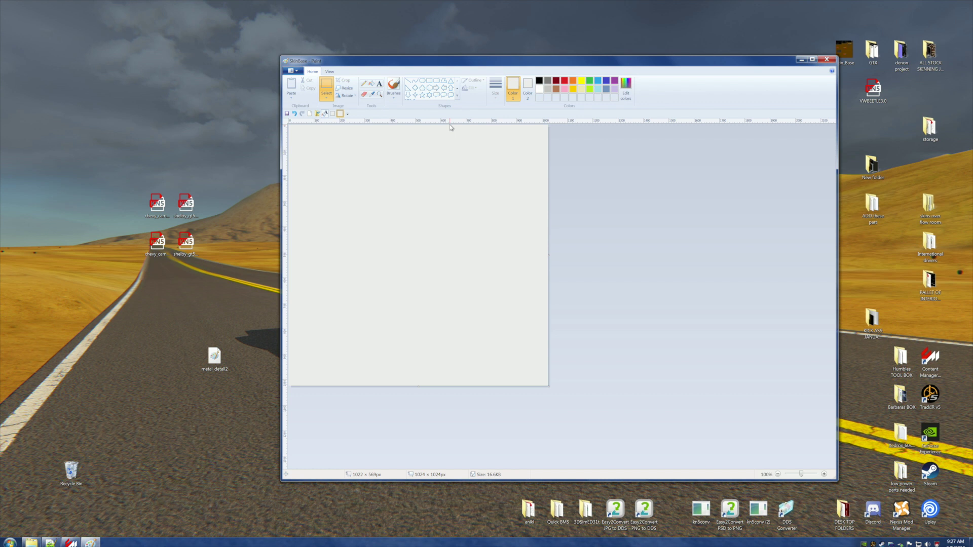
{"action": "left_click_drag", "start_coordinate": [449, 125], "coordinate": [287, 385]}
{"action": "right_click", "coordinate": [360, 259]}
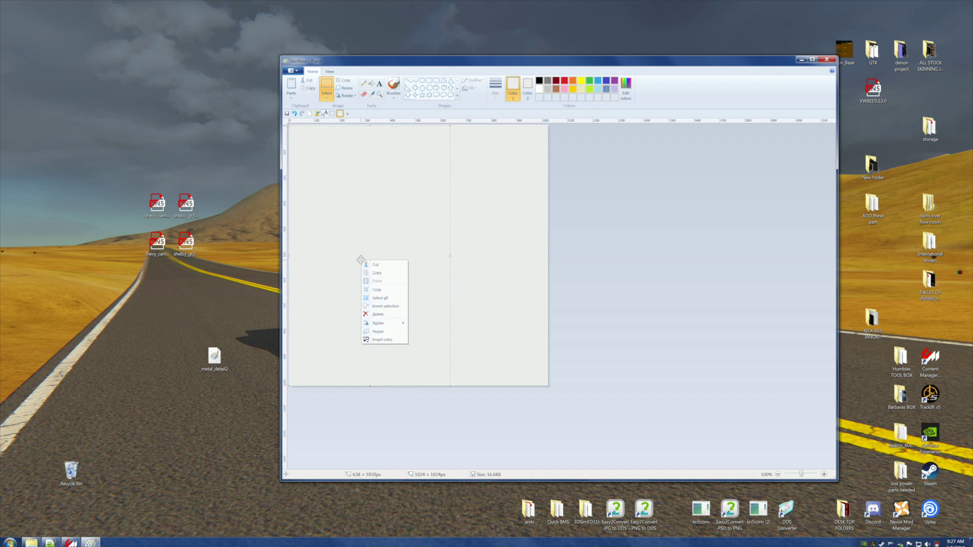
{"action": "left_click", "coordinate": [377, 314]}
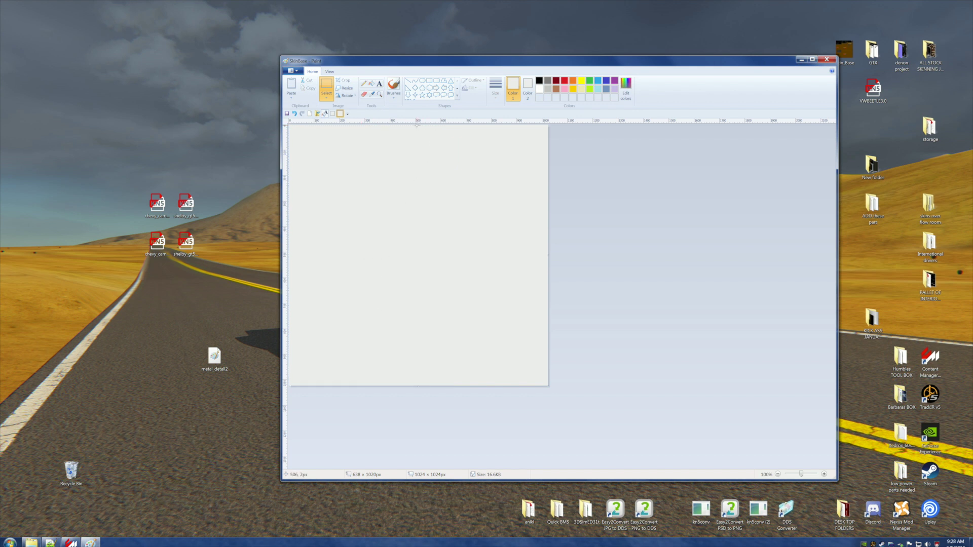
Delete the contents of the canvas's right half, about 521 × 1022 px, and save and close the SkinBase image.
{"action": "left_click_drag", "start_coordinate": [417, 125], "coordinate": [550, 386]}
{"action": "right_click", "coordinate": [504, 264]}
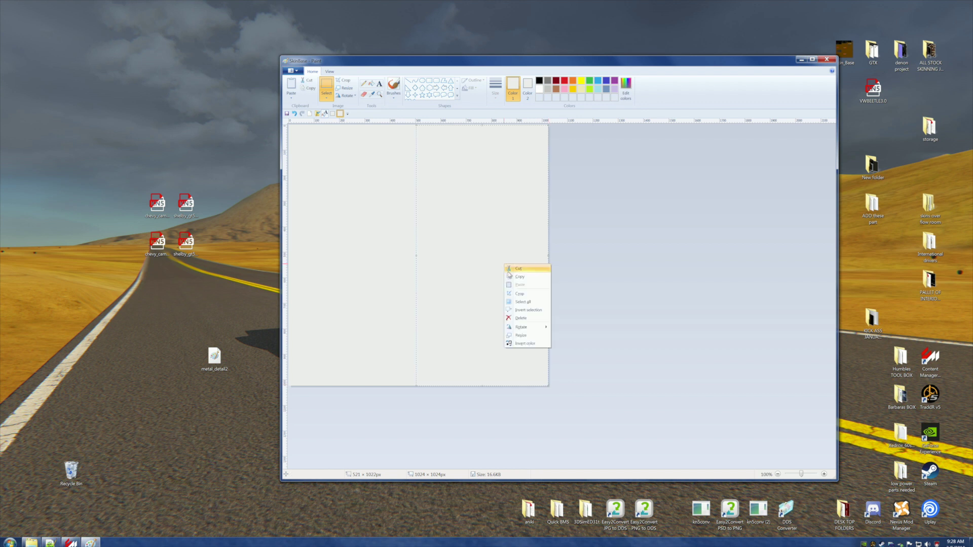
{"action": "left_click", "coordinate": [518, 320]}
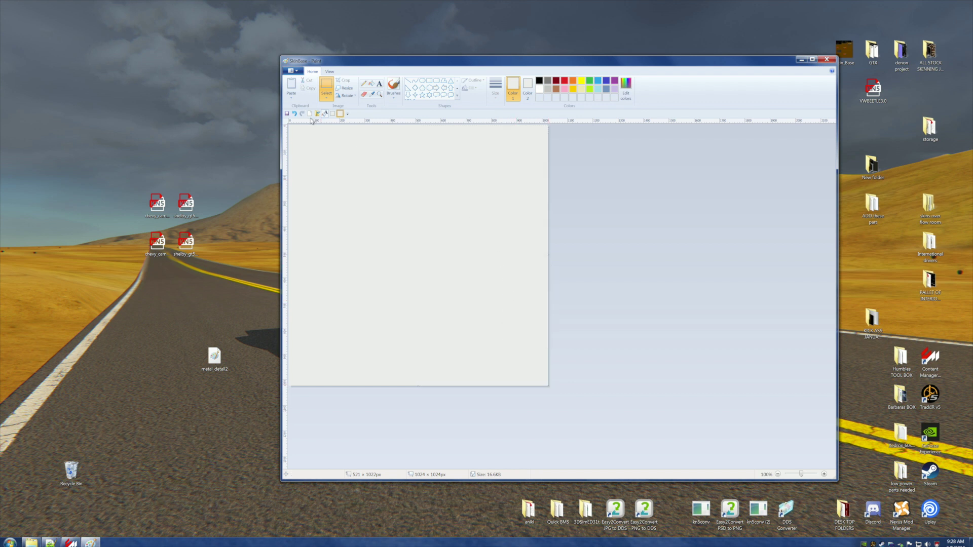
{"action": "left_click", "coordinate": [287, 113]}
{"action": "left_click", "coordinate": [826, 59]}
Discard the original SkinBase DDS and metal_detail2 from the desktop into the Recycle Bin, and reposition the SkinBase JPG.
{"action": "left_click_drag", "start_coordinate": [787, 204], "coordinate": [673, 509]}
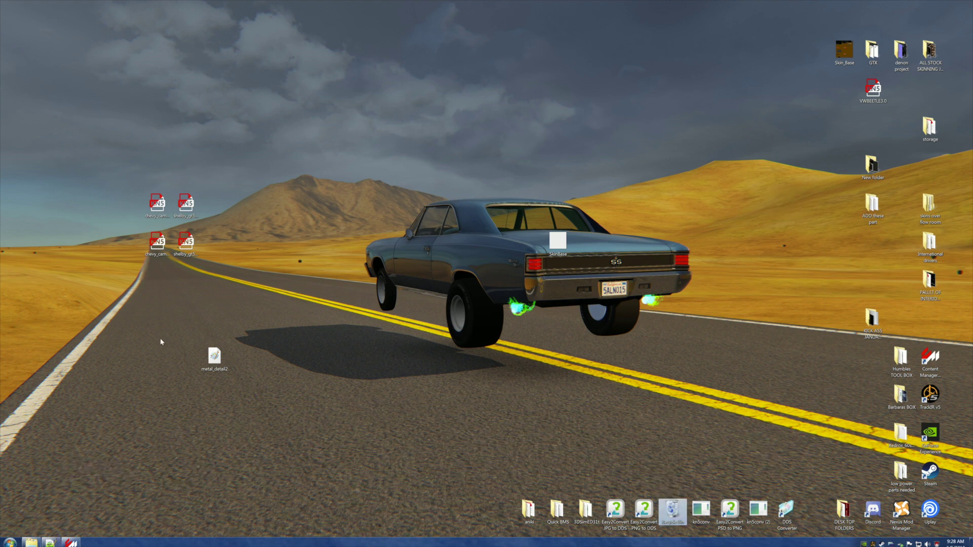
{"action": "left_click_drag", "start_coordinate": [217, 362], "coordinate": [673, 510]}
{"action": "left_click_drag", "start_coordinate": [557, 242], "coordinate": [592, 336]}
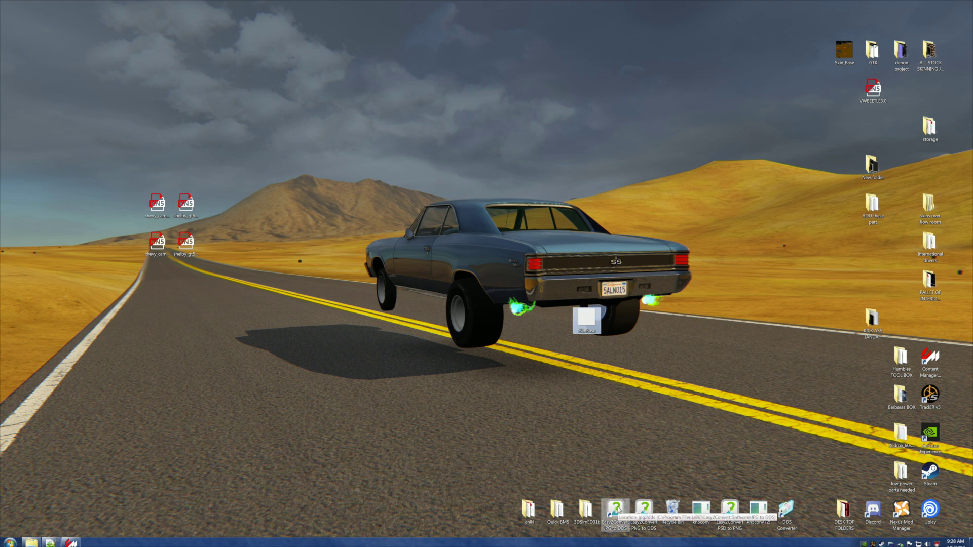
Open Easy2Convert JPG to DDS and load the SkinBase JPG from the desktop as the input file.
{"action": "double_click", "coordinate": [615, 510]}
{"action": "left_click", "coordinate": [608, 374]}
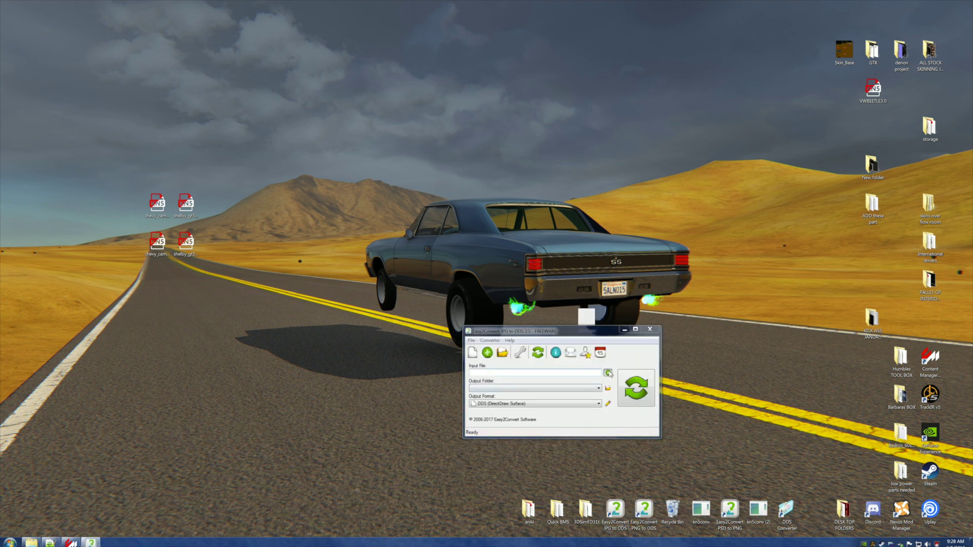
{"action": "left_click_drag", "start_coordinate": [759, 286], "coordinate": [760, 370]}
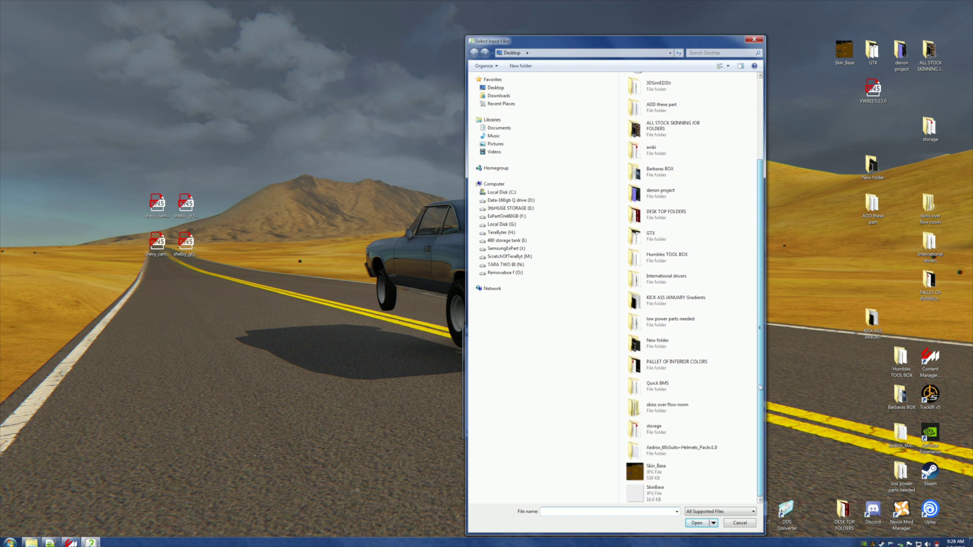
{"action": "left_click", "coordinate": [637, 495]}
{"action": "left_click", "coordinate": [697, 523]}
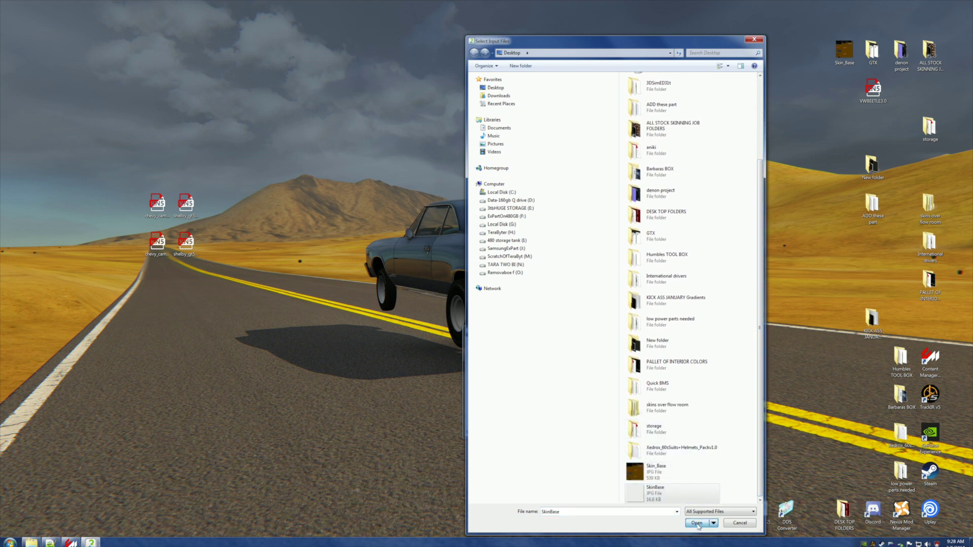
Convert the SkinBase JPG to DDS (DirectDraw Surface) and close the converter.
{"action": "left_click", "coordinate": [643, 399]}
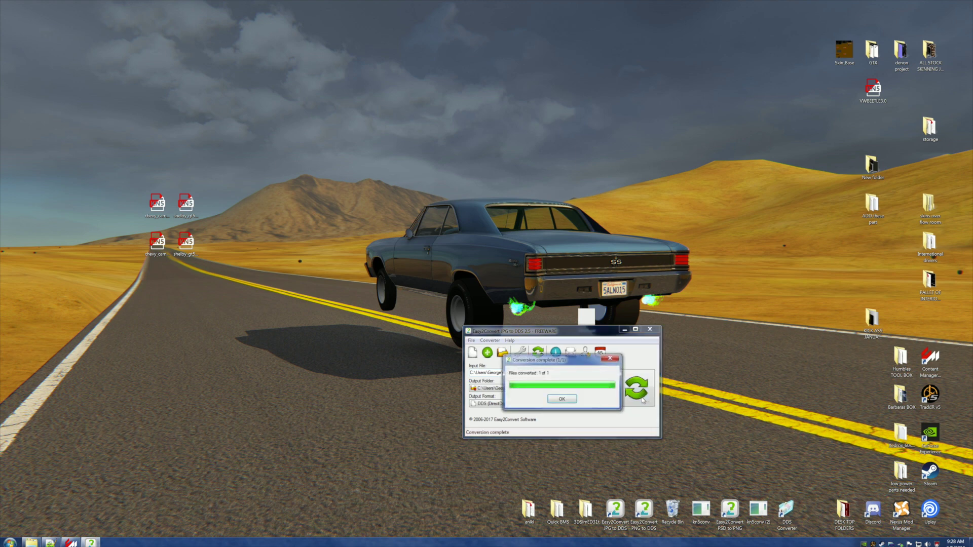
{"action": "left_click", "coordinate": [562, 399]}
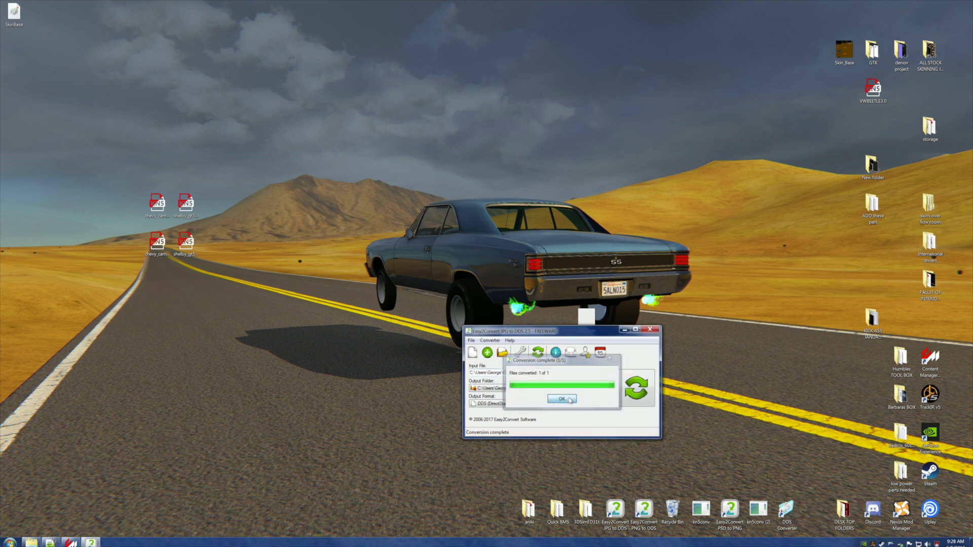
{"action": "left_click", "coordinate": [649, 330]}
Delete the old SkinBase DDS from the 003_White_SD skin folder and move the newly converted SkinBase DDS there from the desktop.
{"action": "left_click_drag", "start_coordinate": [586, 318], "coordinate": [787, 283]}
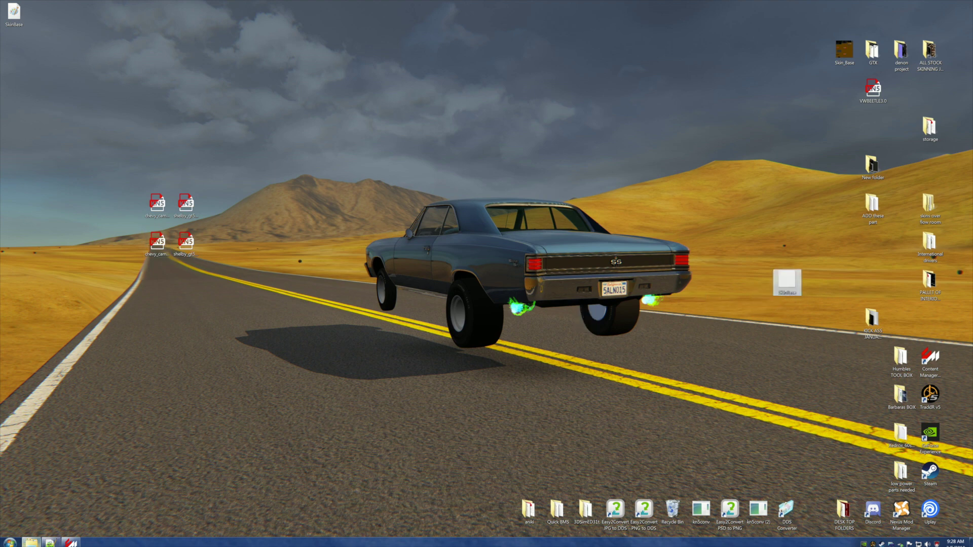
{"action": "left_click", "coordinate": [32, 542]}
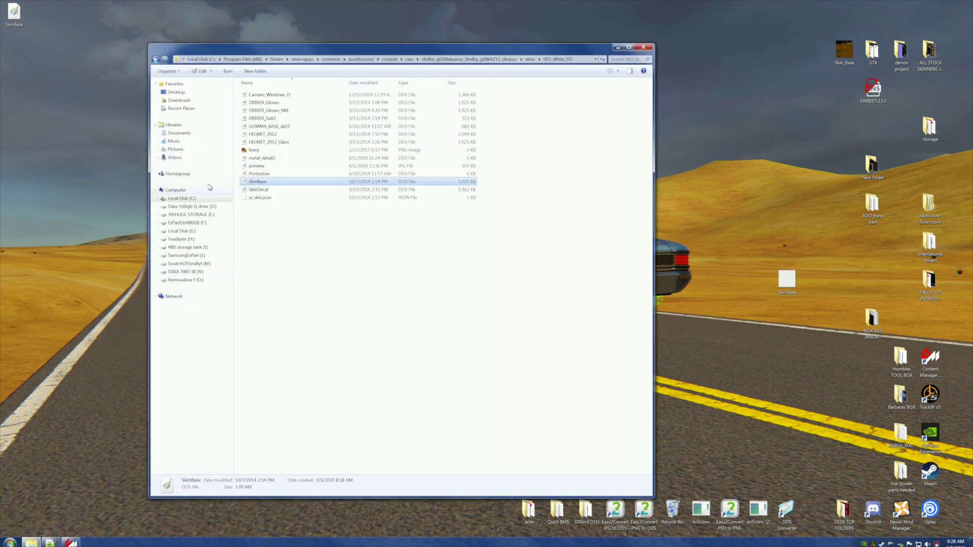
{"action": "right_click", "coordinate": [258, 183]}
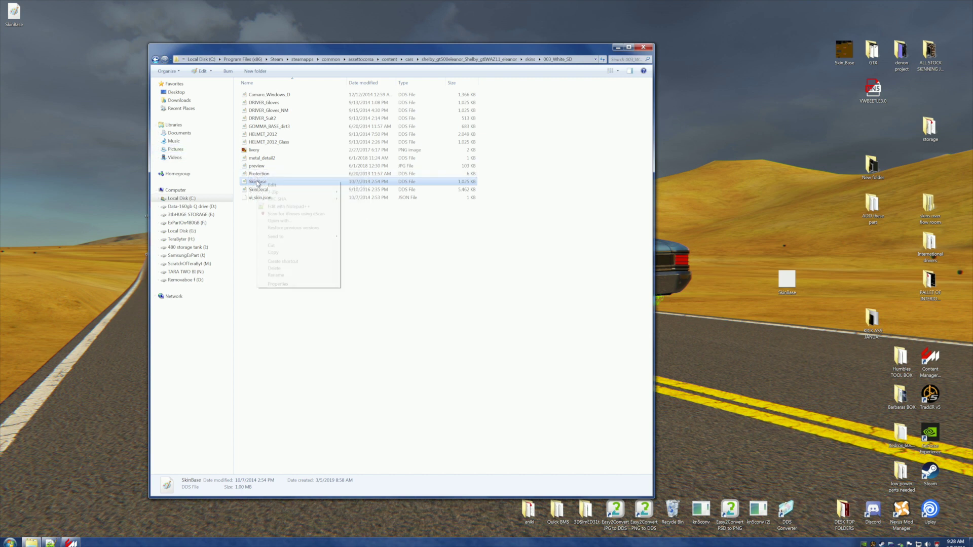
{"action": "left_click", "coordinate": [275, 268]}
{"action": "left_click", "coordinate": [507, 297]}
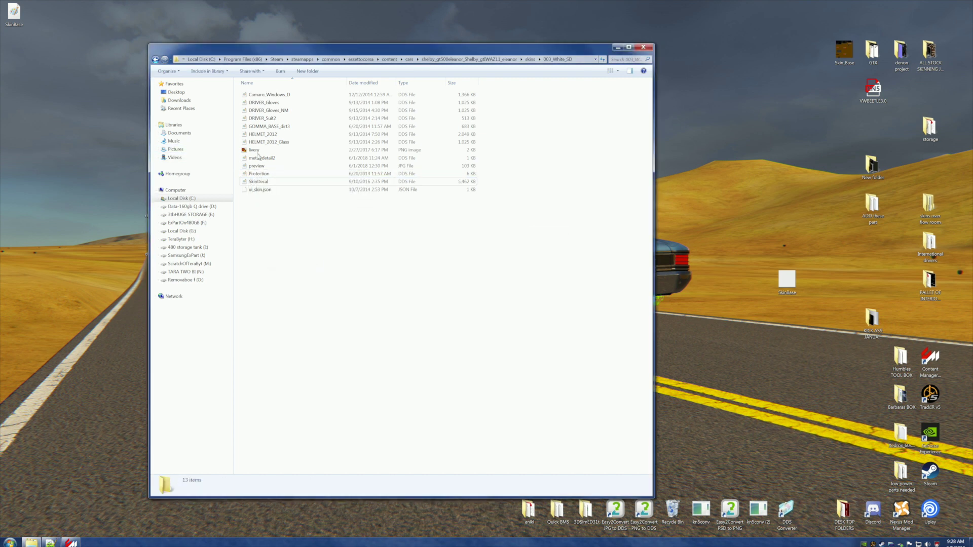
{"action": "left_click_drag", "start_coordinate": [14, 13], "coordinate": [445, 235]}
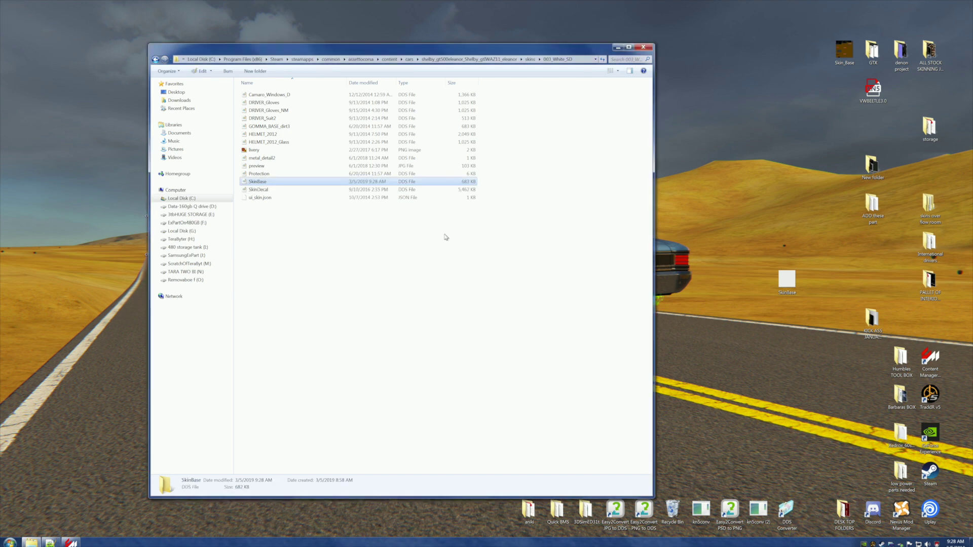
{"action": "left_click", "coordinate": [617, 48]}
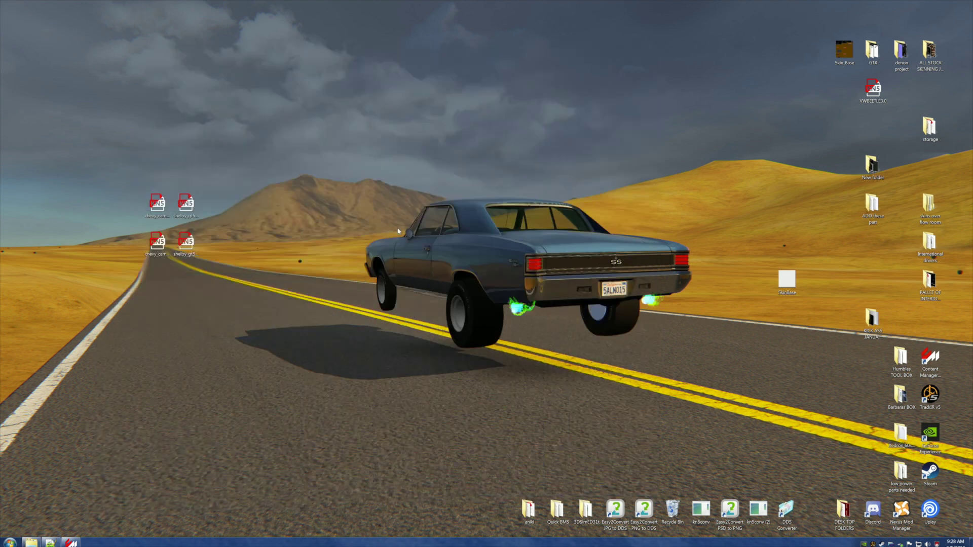
Switch to Content Manager, load the White SD skin in CM Showroom, and examine the Shelby's hood, front and side paintwork.
{"action": "left_click", "coordinate": [71, 543]}
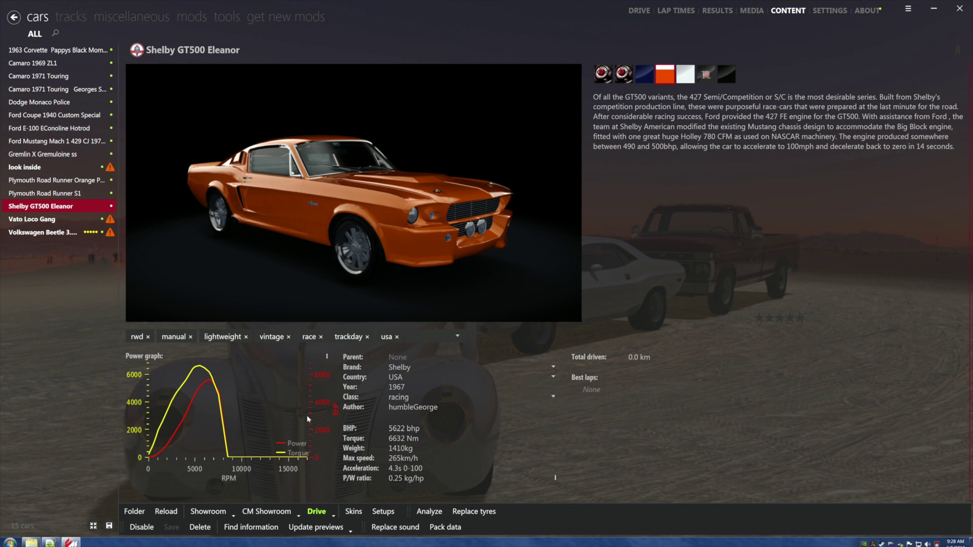
{"action": "left_click", "coordinate": [685, 80]}
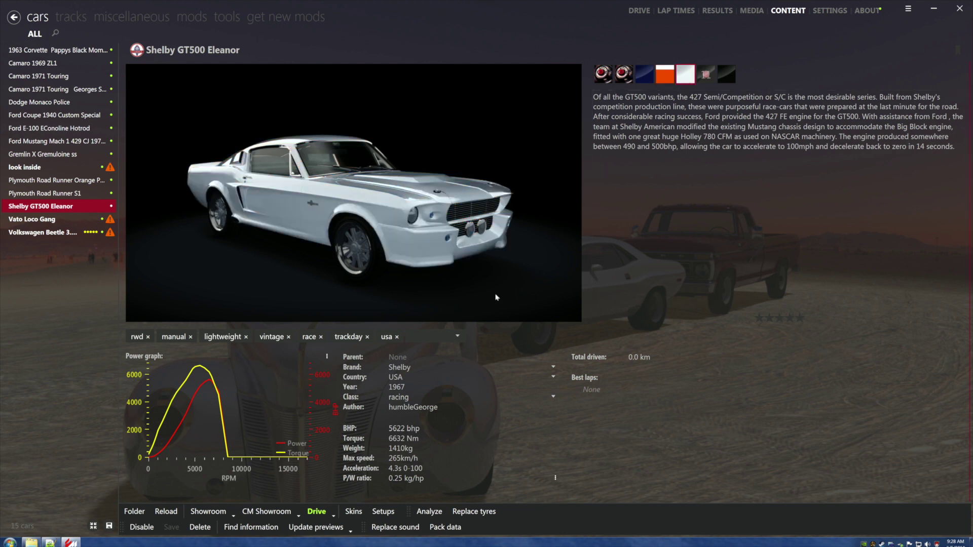
{"action": "left_click", "coordinate": [263, 512]}
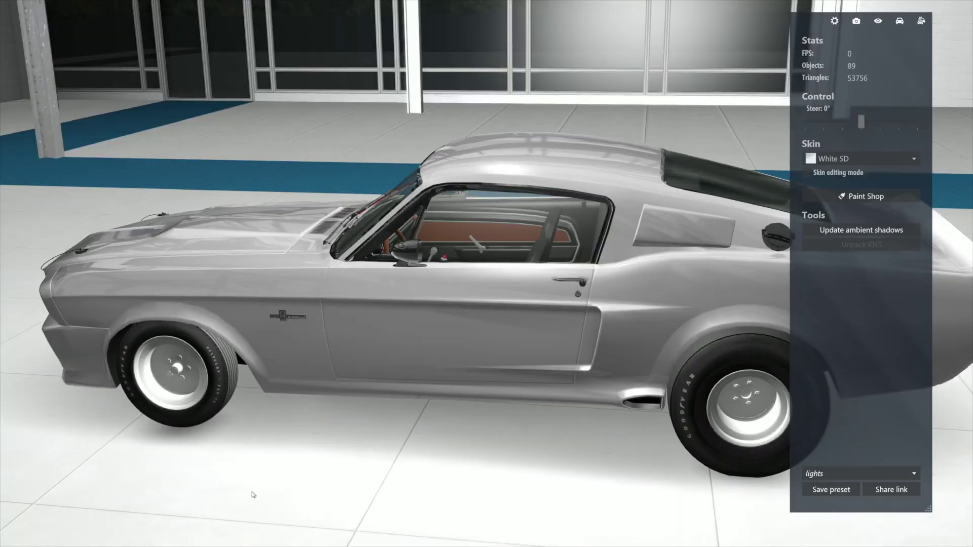
{"action": "left_click_drag", "start_coordinate": [251, 426], "coordinate": [569, 364]}
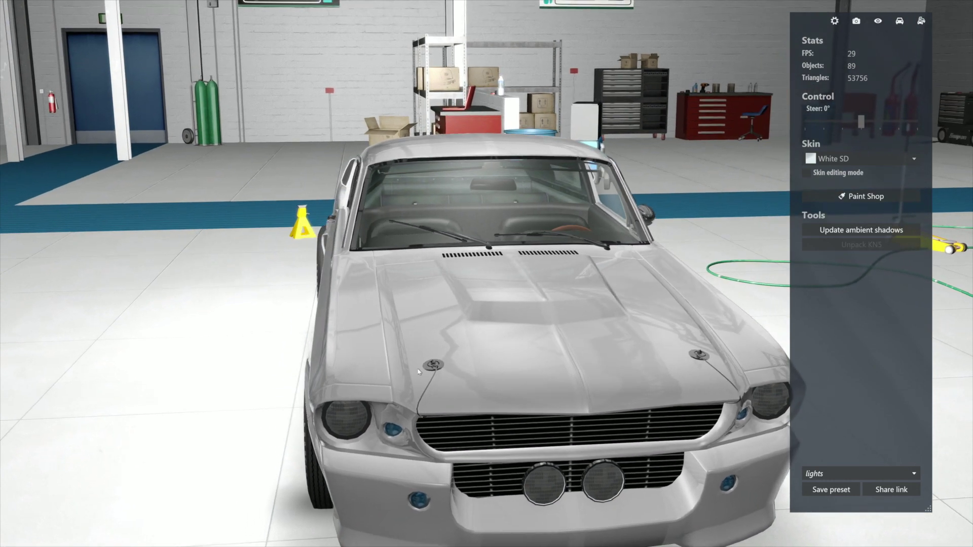
{"action": "left_click_drag", "start_coordinate": [633, 378], "coordinate": [572, 371]}
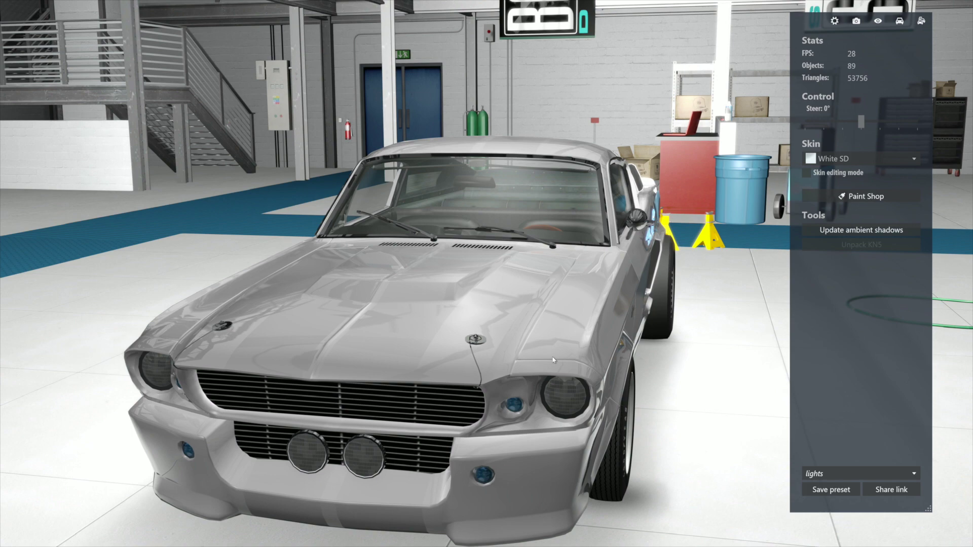
{"action": "left_click_drag", "start_coordinate": [543, 332], "coordinate": [384, 333]}
{"action": "left_click_drag", "start_coordinate": [564, 304], "coordinate": [405, 315]}
{"action": "left_click_drag", "start_coordinate": [648, 310], "coordinate": [358, 294]}
{"action": "left_click_drag", "start_coordinate": [689, 299], "coordinate": [515, 345]}
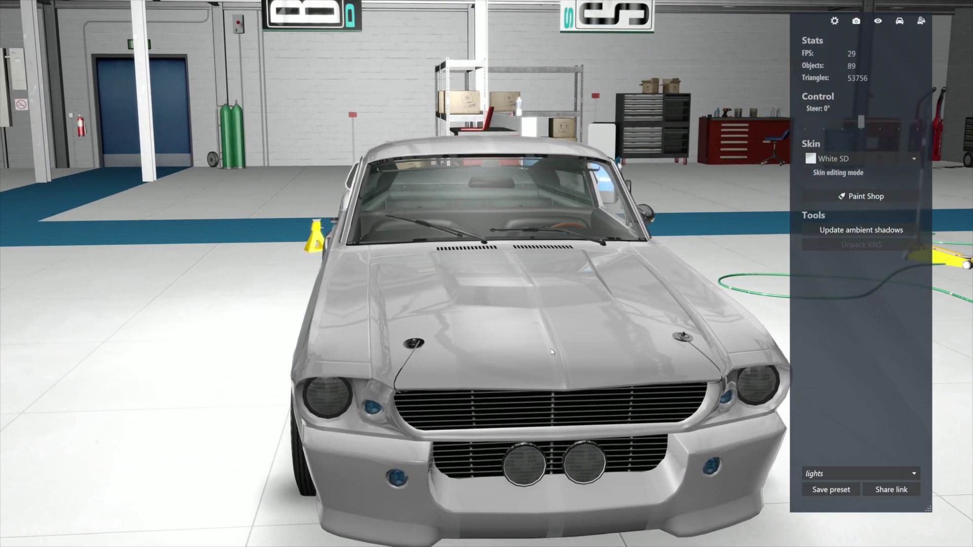
{"action": "left_click_drag", "start_coordinate": [554, 351], "coordinate": [446, 349]}
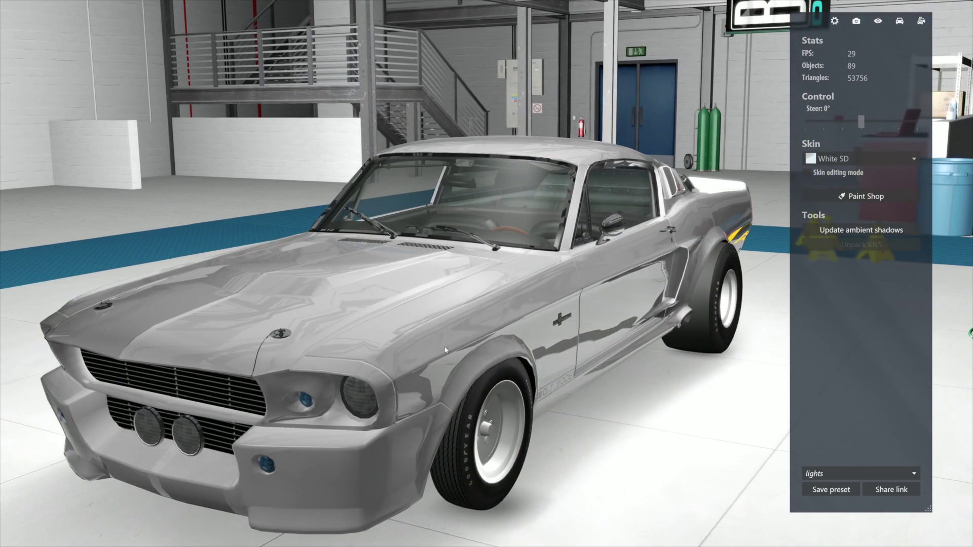
Inspect the car body's skinbase.dds, common_paint_bump.dds and ELEANOR_CPIR_whitemap3.dds textures, and leave the showroom.
{"action": "left_click", "coordinate": [470, 325]}
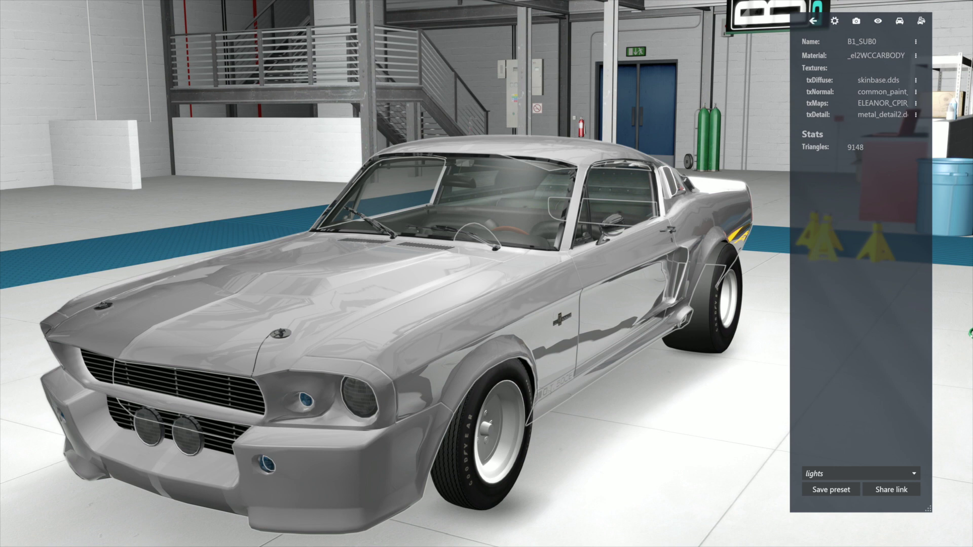
{"action": "left_click", "coordinate": [916, 82]}
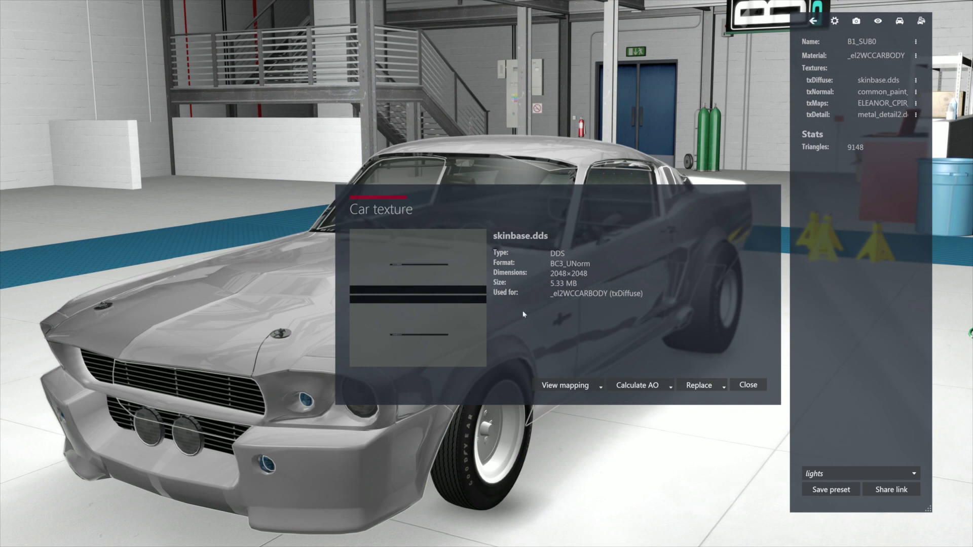
{"action": "left_click", "coordinate": [745, 385]}
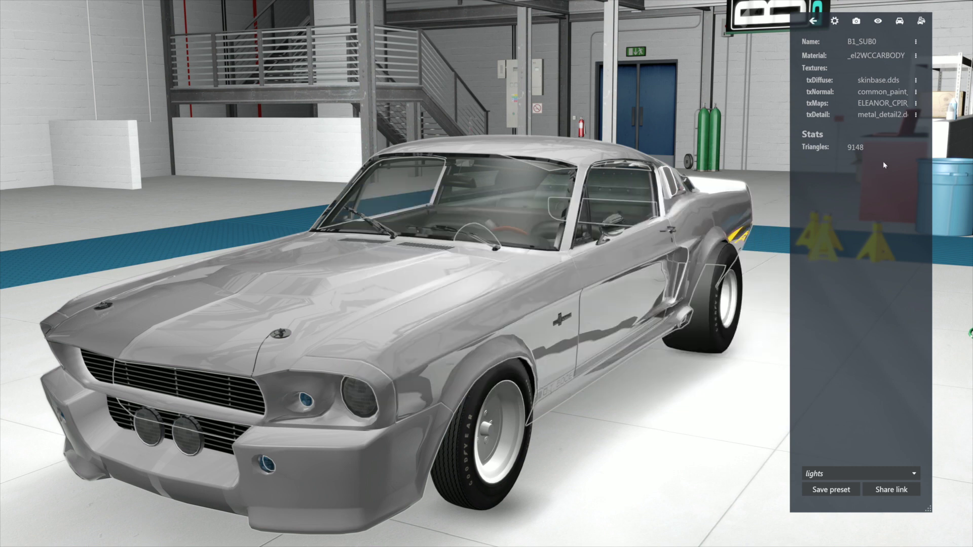
{"action": "left_click", "coordinate": [917, 106]}
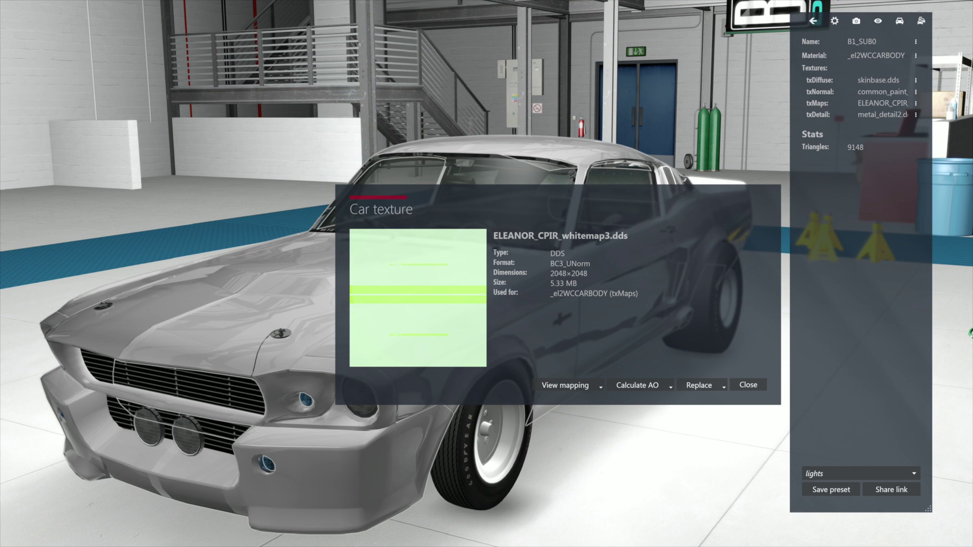
{"action": "left_click", "coordinate": [915, 92]}
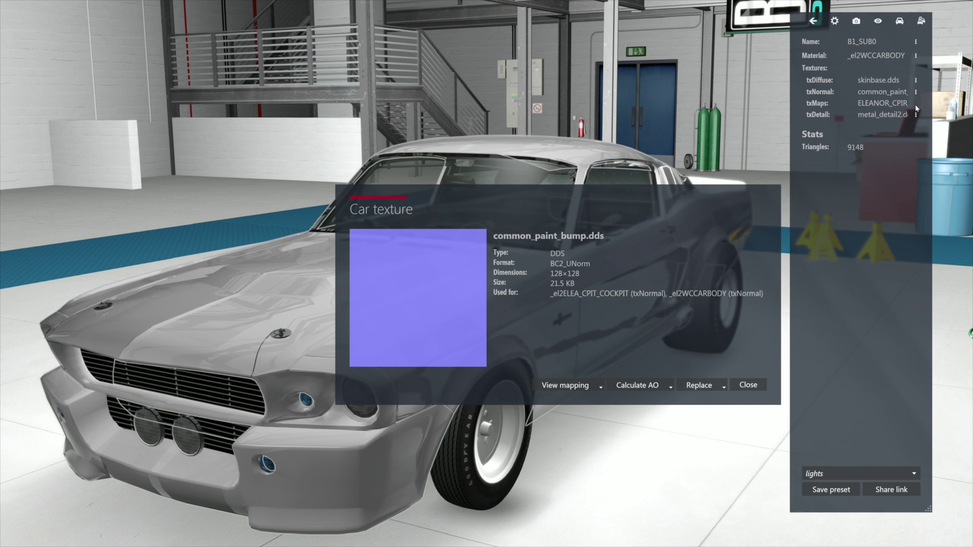
{"action": "left_click", "coordinate": [915, 104]}
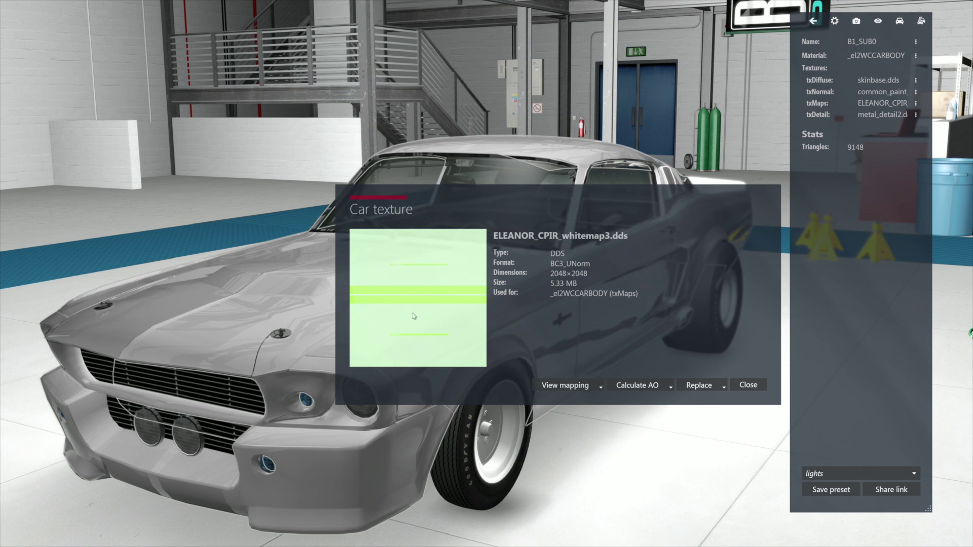
{"action": "left_click", "coordinate": [745, 386]}
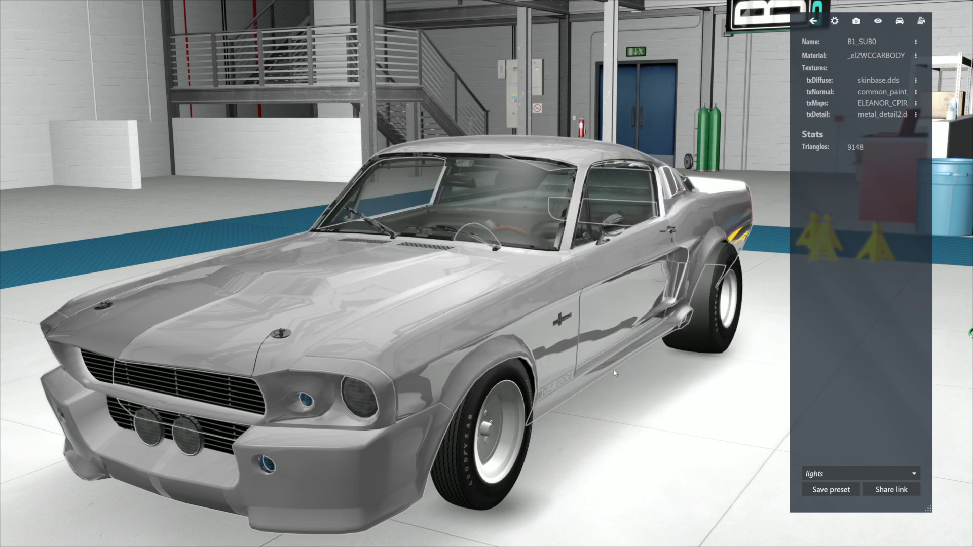
{"action": "key", "text": "Escape"}
{"action": "key", "text": "Escape"}
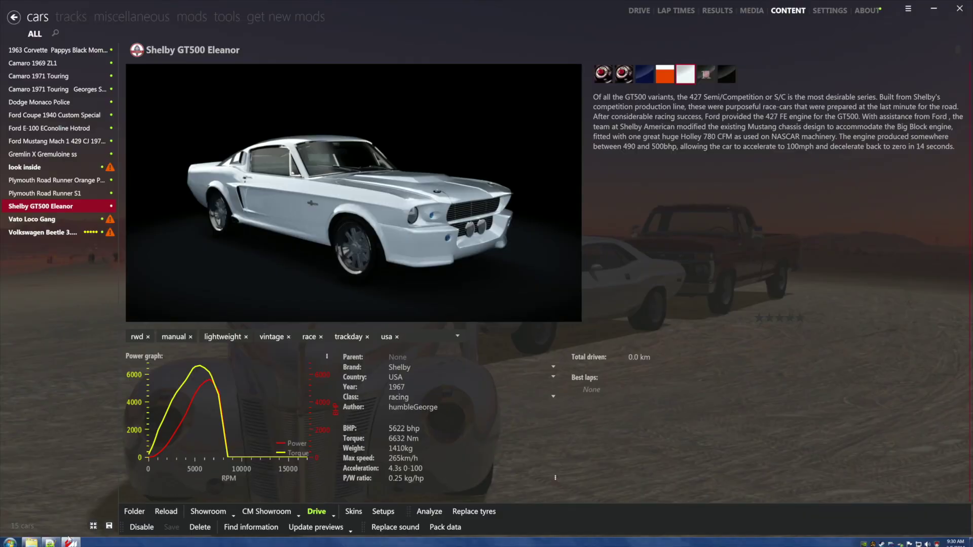
Close the lights.ini file in Notepad++ and open the Shelby GT500 Eleanor's texture folder in Windows Explorer.
{"action": "left_click", "coordinate": [49, 543]}
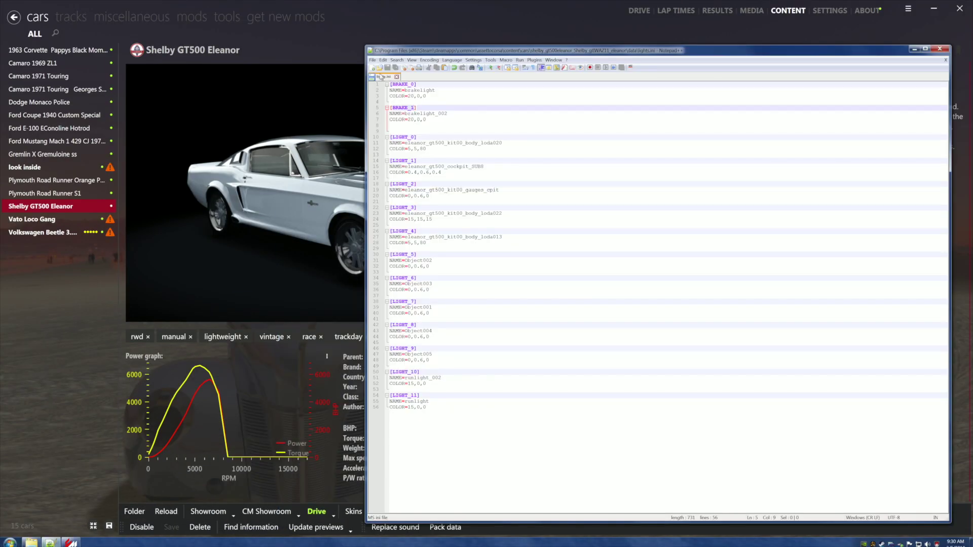
{"action": "left_click", "coordinate": [940, 49]}
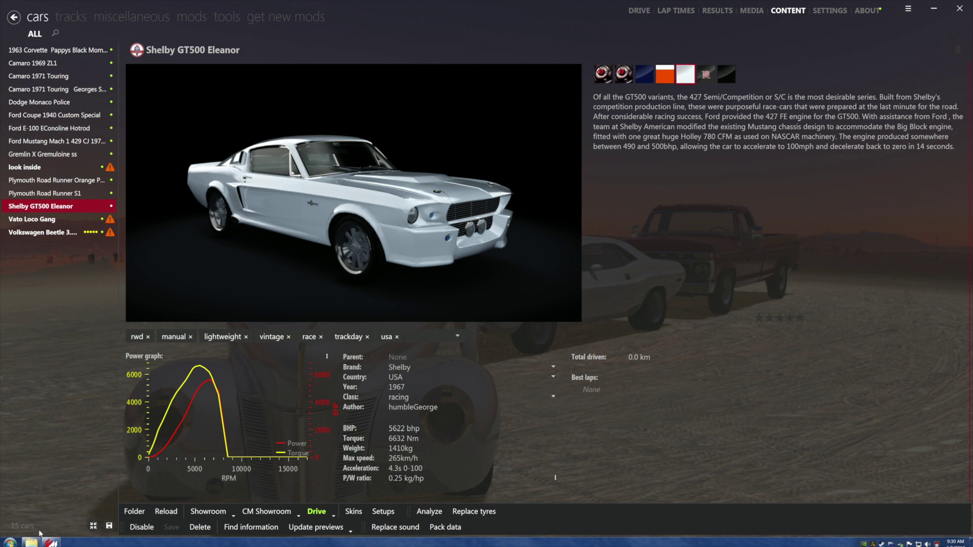
{"action": "left_click", "coordinate": [31, 541]}
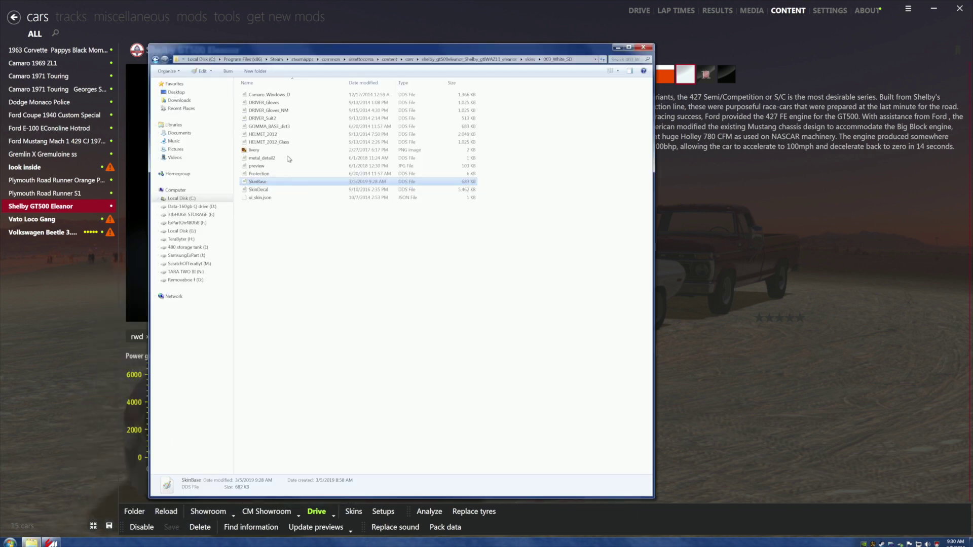
{"action": "left_click_drag", "start_coordinate": [223, 51], "coordinate": [430, 95]}
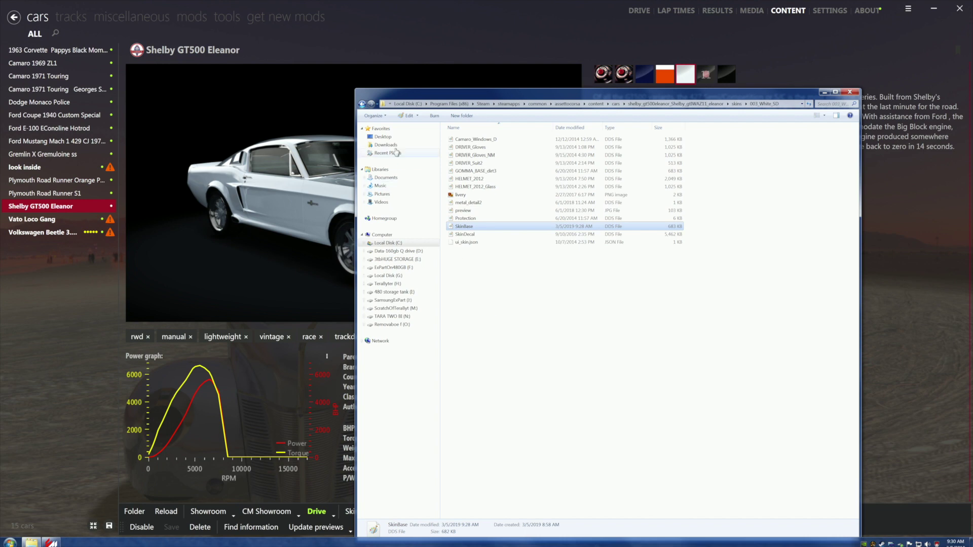
{"action": "left_click", "coordinate": [361, 104]}
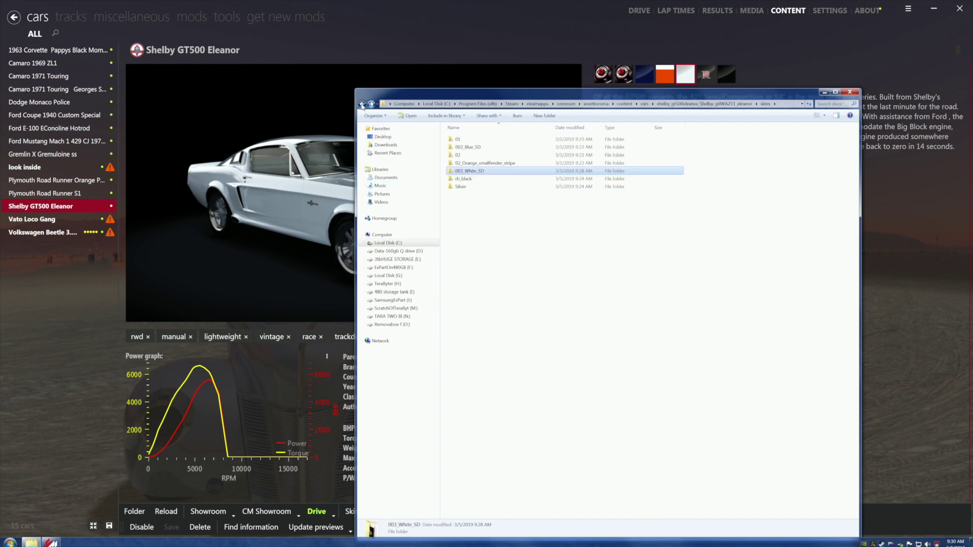
{"action": "left_click", "coordinate": [362, 103]}
{"action": "double_click", "coordinate": [466, 173]}
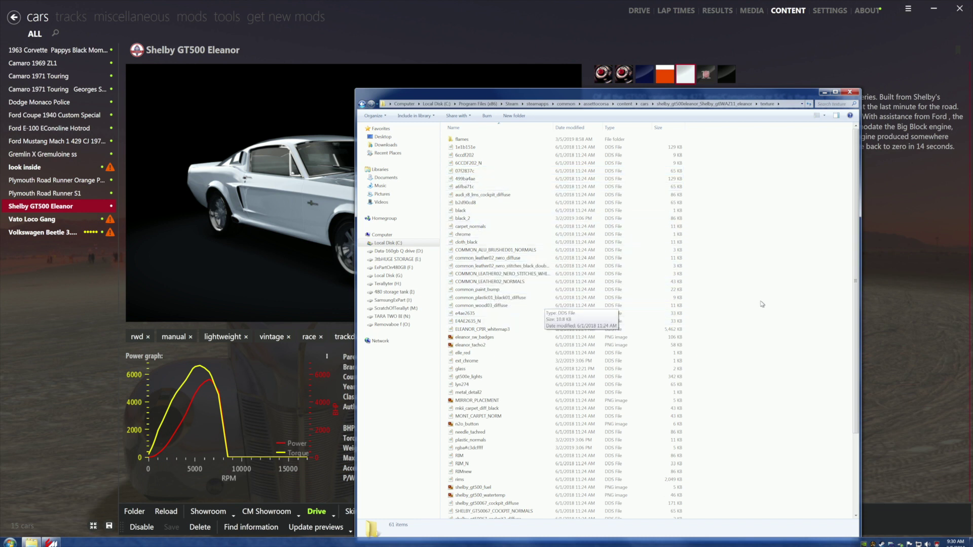
Copy ELEANOR_CPIR_whitemap3 from the texture folder to the desktop.
{"action": "left_click_drag", "start_coordinate": [855, 226], "coordinate": [855, 285]}
{"action": "scroll", "coordinate": [852, 292], "scroll_direction": "down", "scroll_amount": 1}
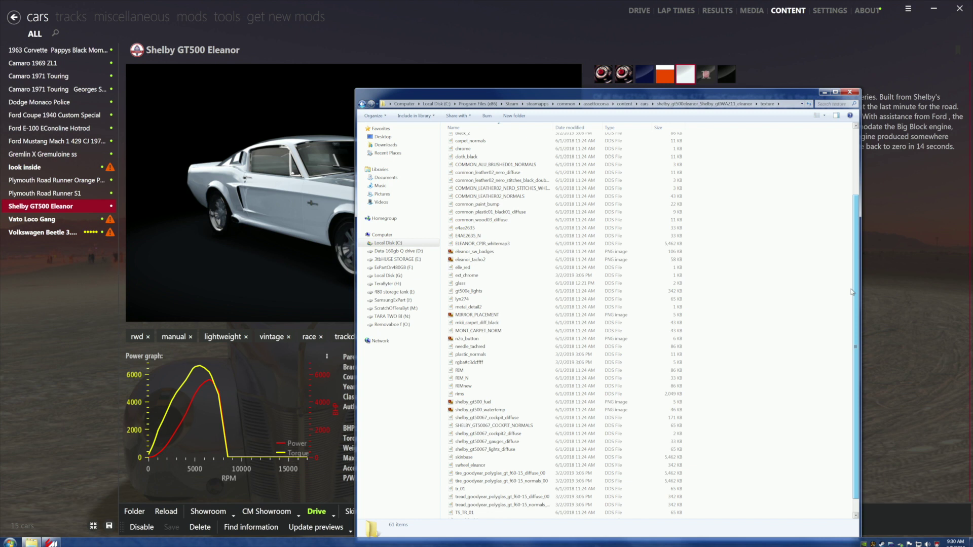
{"action": "scroll", "coordinate": [853, 292], "scroll_direction": "down", "scroll_amount": 1}
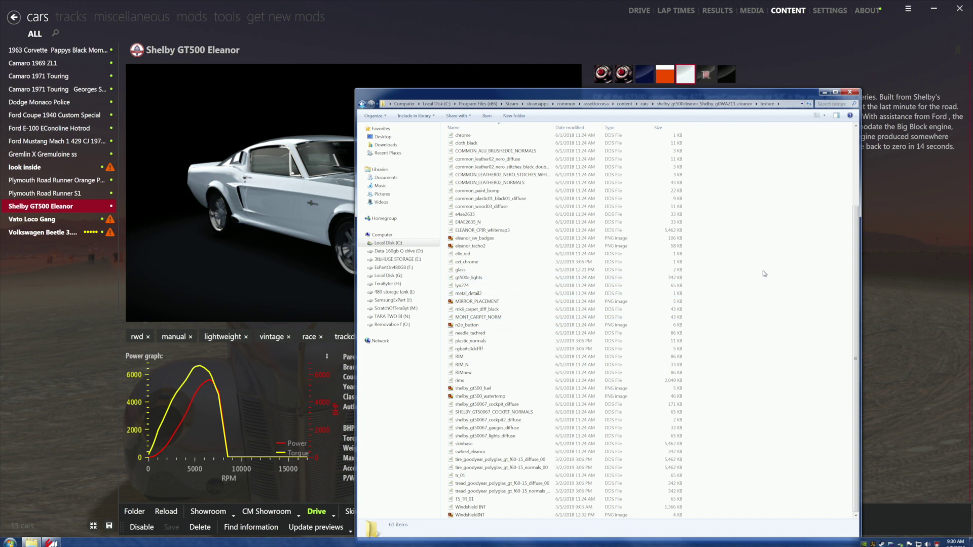
{"action": "left_click", "coordinate": [470, 231]}
{"action": "right_click", "coordinate": [471, 233]}
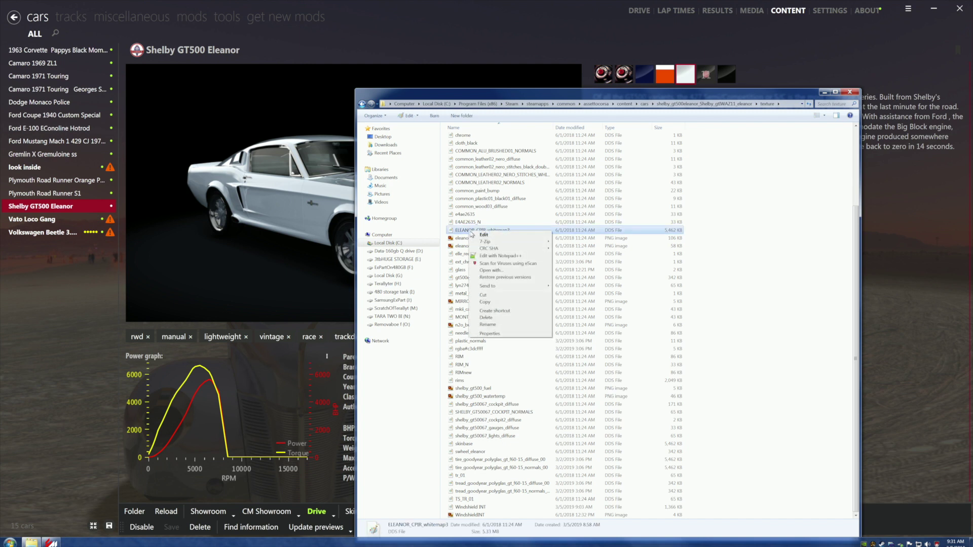
{"action": "left_click", "coordinate": [485, 302]}
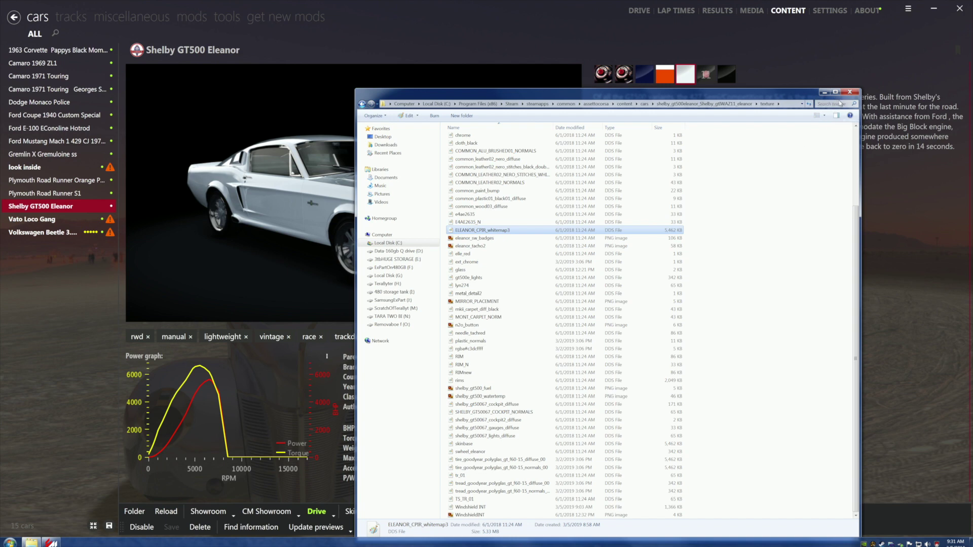
{"action": "left_click", "coordinate": [824, 92]}
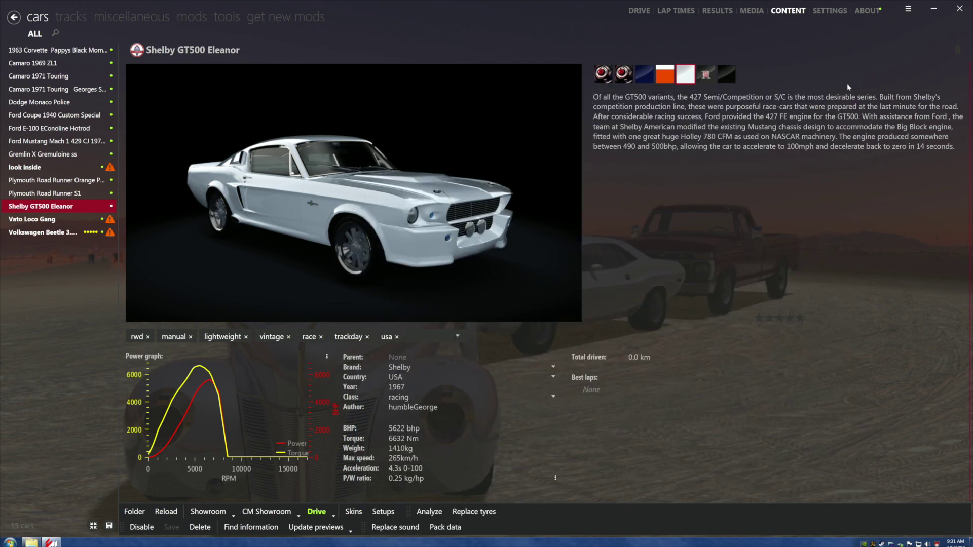
{"action": "left_click", "coordinate": [934, 9]}
{"action": "right_click", "coordinate": [548, 346]}
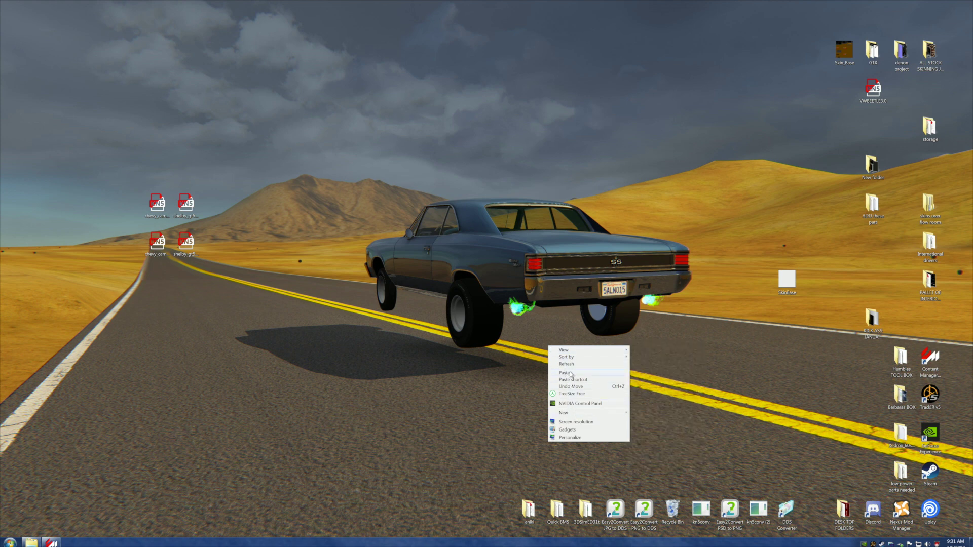
{"action": "left_click", "coordinate": [564, 373]}
Convert ELEANOR_CPIR_whitemap3.dds on the desktop to a JPG with DDS Converter, and close the converter.
{"action": "double_click", "coordinate": [786, 509]}
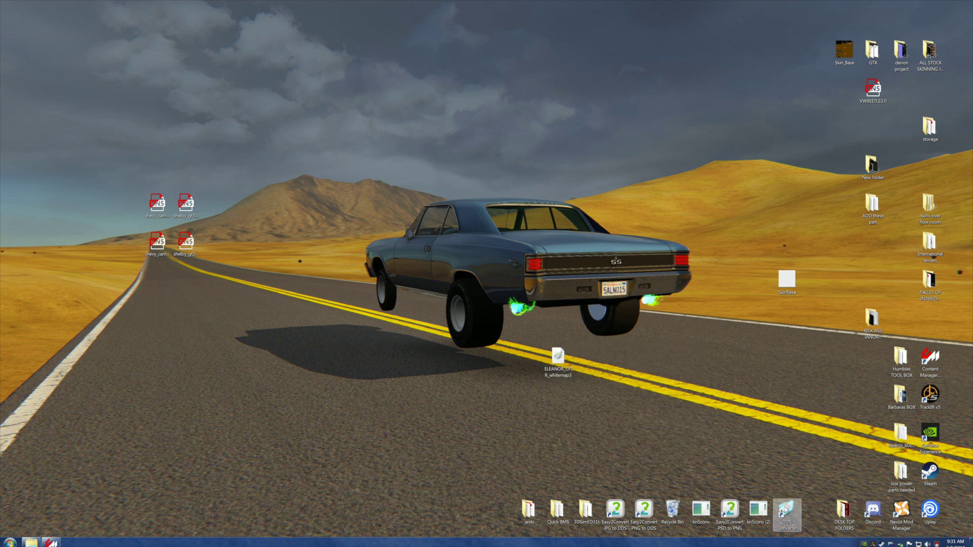
{"action": "left_click", "coordinate": [207, 204]}
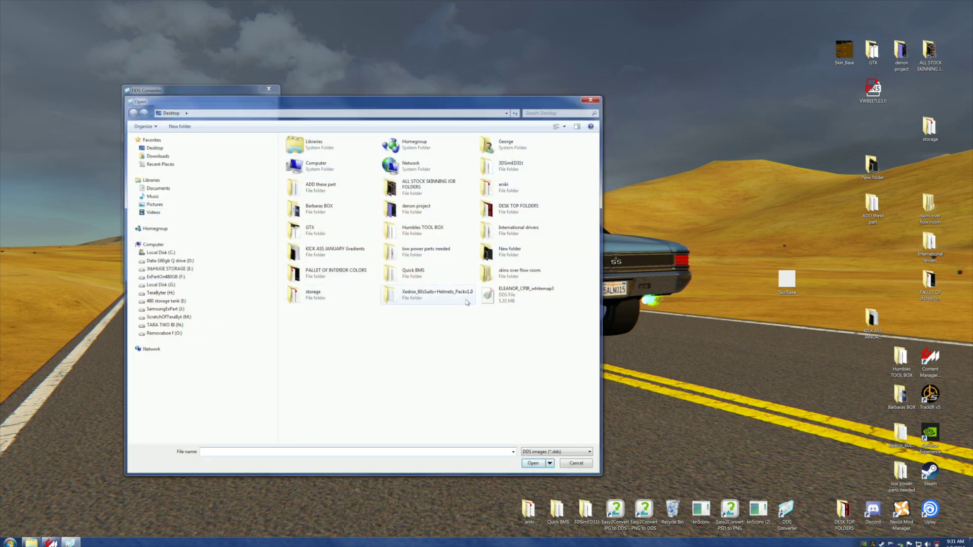
{"action": "left_click", "coordinate": [489, 302]}
{"action": "left_click", "coordinate": [540, 461]}
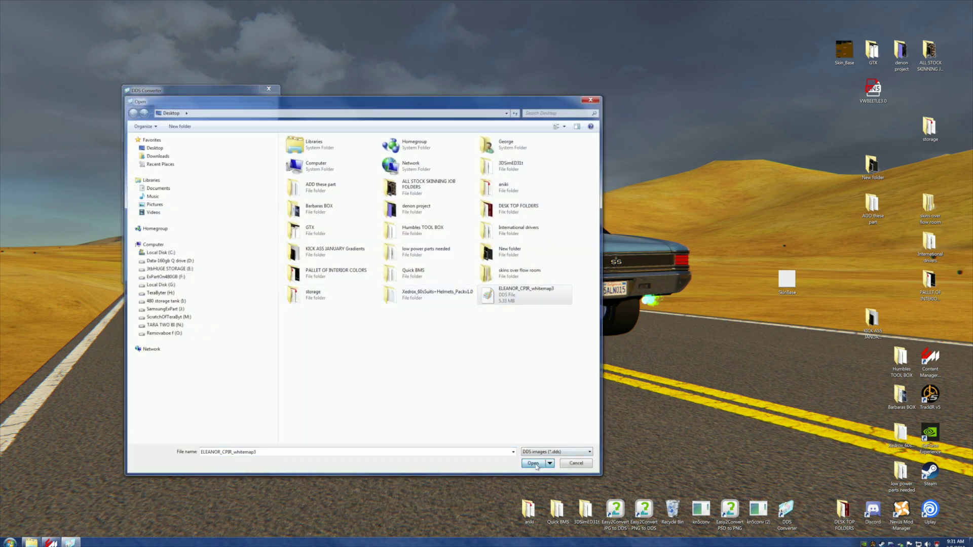
{"action": "left_click", "coordinate": [206, 273]}
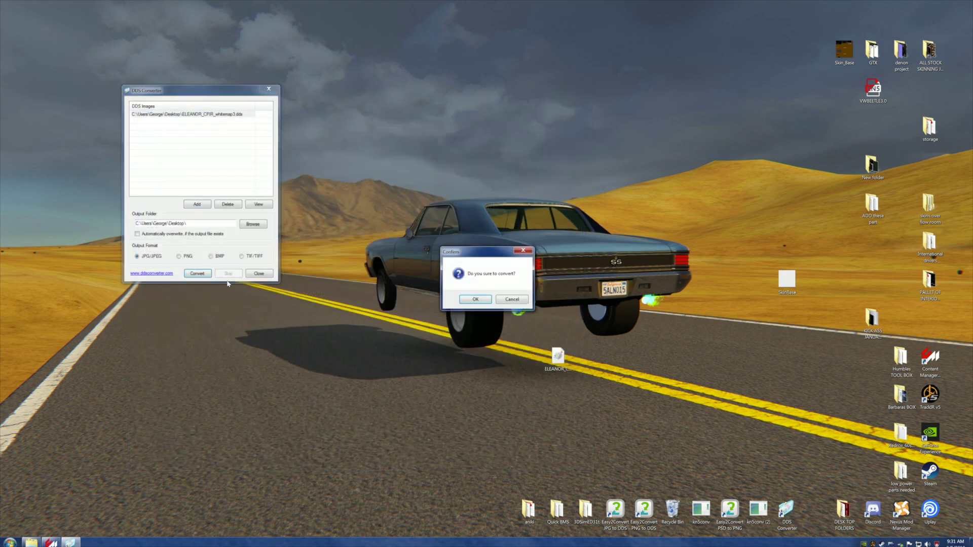
{"action": "left_click", "coordinate": [474, 299]}
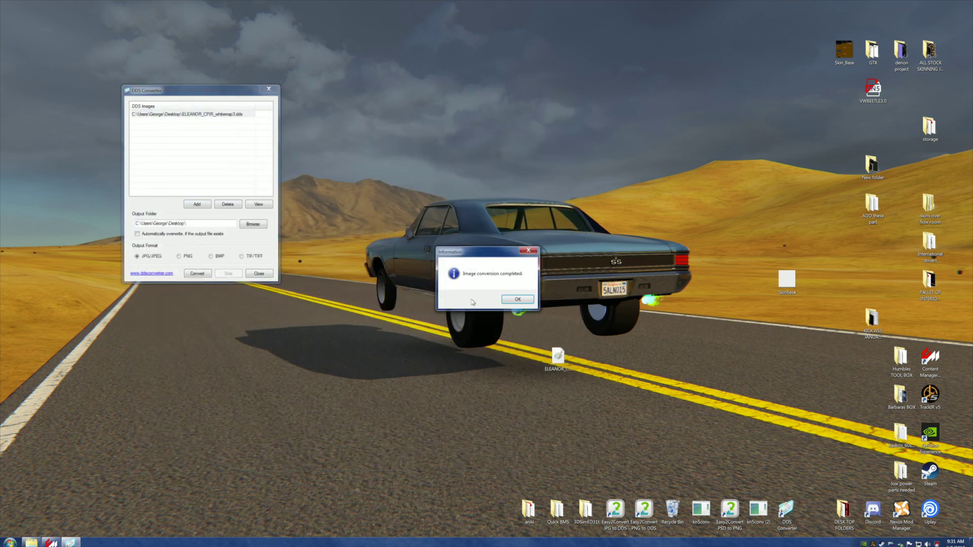
{"action": "left_click", "coordinate": [518, 299]}
{"action": "left_click", "coordinate": [276, 91]}
Discard the desktop DDS copy to the Recycle Bin and open the converted ELEANOR_CPIR_whitemap3 JPG for editing in Paint.
{"action": "left_click_drag", "start_coordinate": [14, 11], "coordinate": [639, 337]}
{"action": "left_click_drag", "start_coordinate": [557, 356], "coordinate": [677, 516]}
{"action": "right_click", "coordinate": [621, 322]}
{"action": "left_click", "coordinate": [622, 322]}
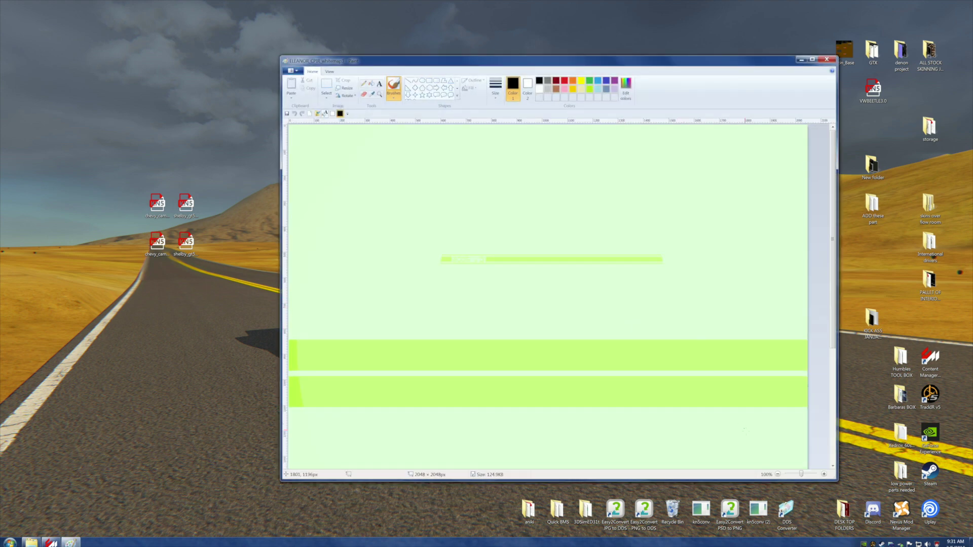
{"action": "left_click", "coordinate": [778, 474]}
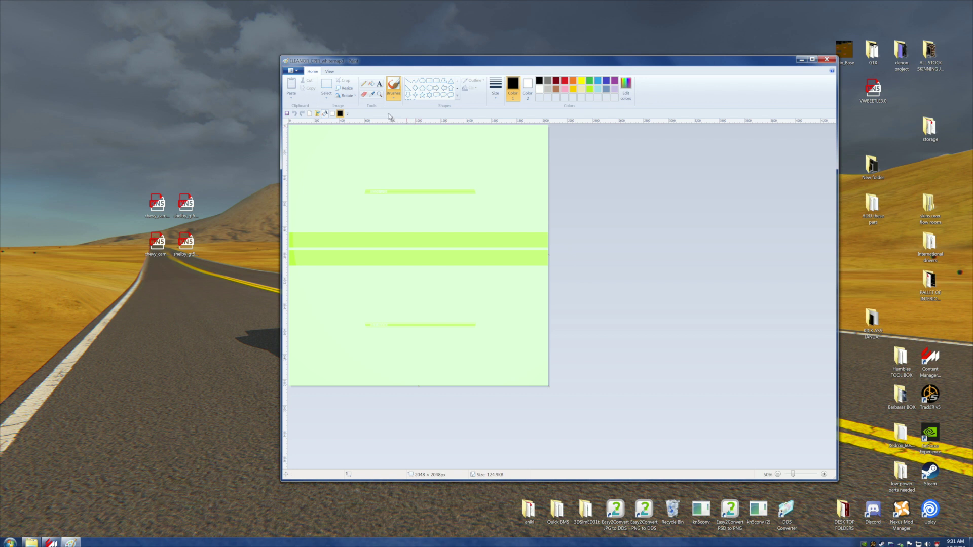
Sample the map's light green background colour, and erase the two thin yellow-green bars above and below the centre with rectangular selections.
{"action": "left_click", "coordinate": [372, 95]}
{"action": "left_click", "coordinate": [466, 140]}
{"action": "left_click", "coordinate": [328, 99]}
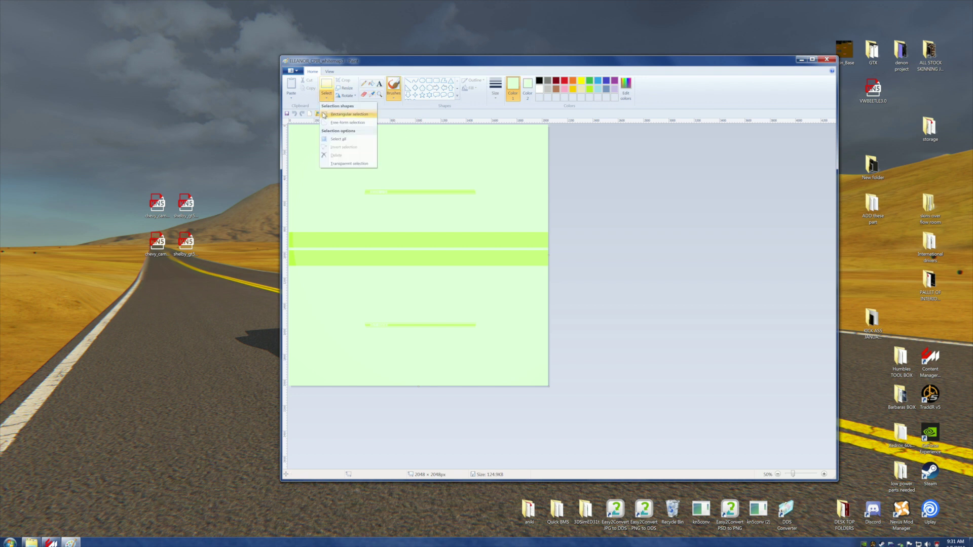
{"action": "left_click", "coordinate": [339, 114]}
{"action": "left_click_drag", "start_coordinate": [354, 180], "coordinate": [373, 194]}
{"action": "left_click_drag", "start_coordinate": [479, 209], "coordinate": [486, 209]}
{"action": "right_click", "coordinate": [434, 199]}
{"action": "left_click", "coordinate": [449, 251]}
{"action": "left_click_drag", "start_coordinate": [355, 299], "coordinate": [487, 351]}
{"action": "right_click", "coordinate": [453, 335]}
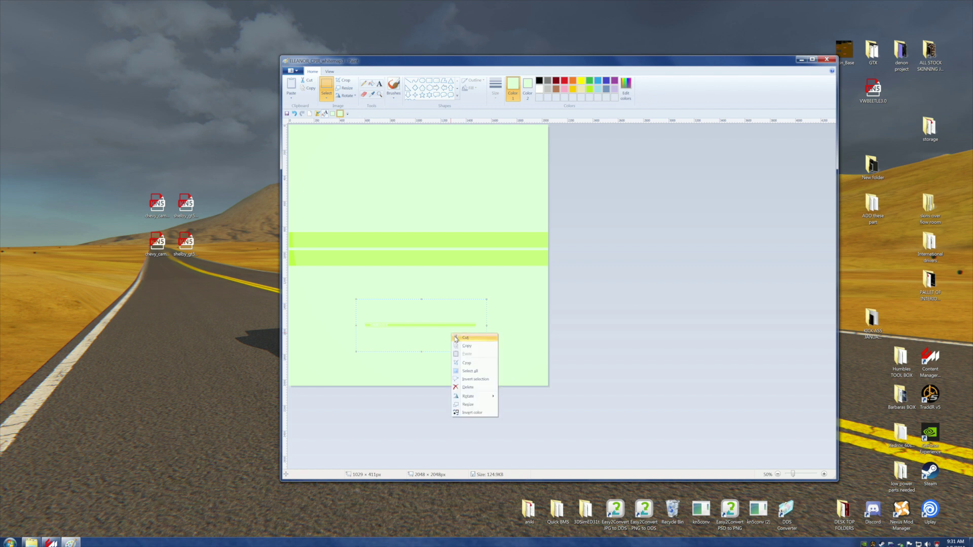
{"action": "left_click", "coordinate": [469, 389]}
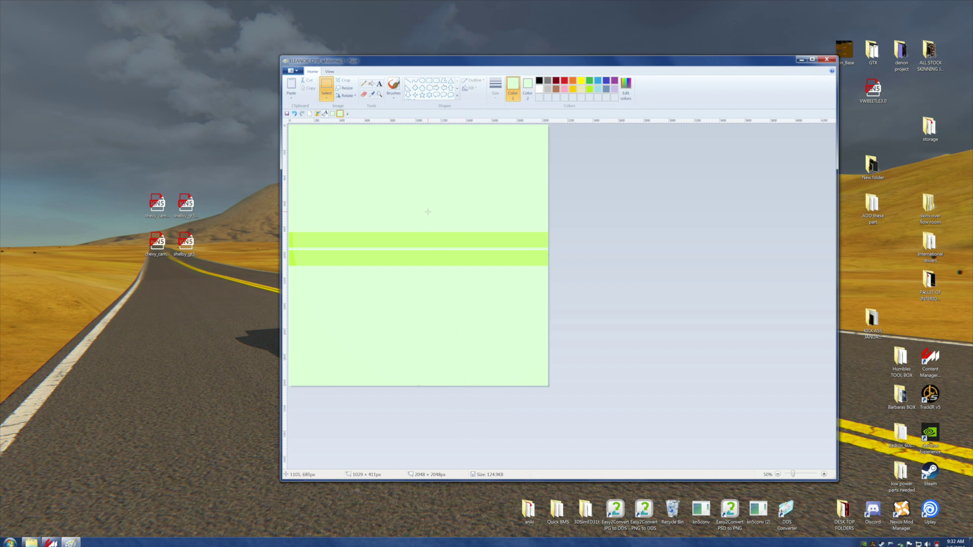
Erase the left and right parts of the two wide yellow-green bands across the middle of the map.
{"action": "left_click_drag", "start_coordinate": [428, 212], "coordinate": [289, 281]}
{"action": "right_click", "coordinate": [349, 250]}
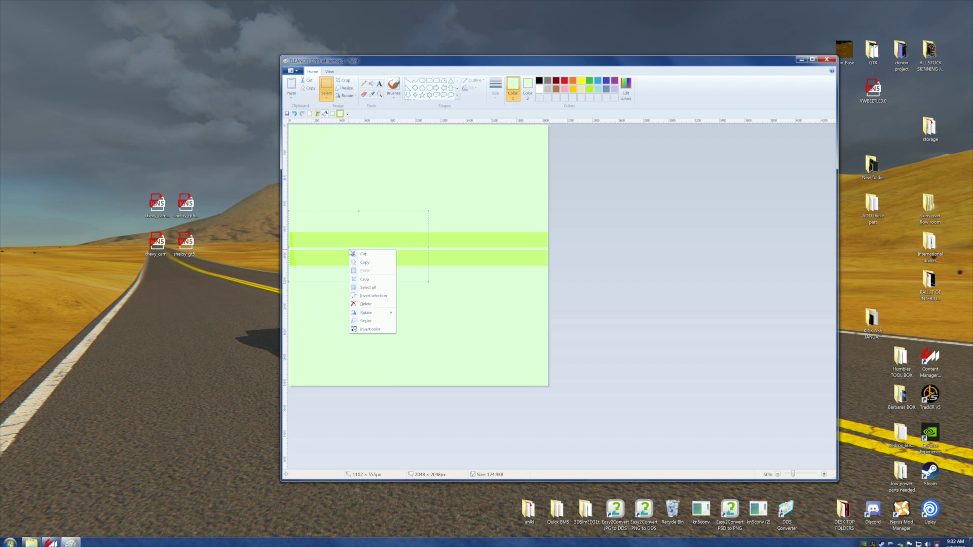
{"action": "left_click", "coordinate": [366, 303]}
{"action": "left_click_drag", "start_coordinate": [404, 193], "coordinate": [404, 254]}
{"action": "left_click_drag", "start_coordinate": [519, 291], "coordinate": [547, 299]}
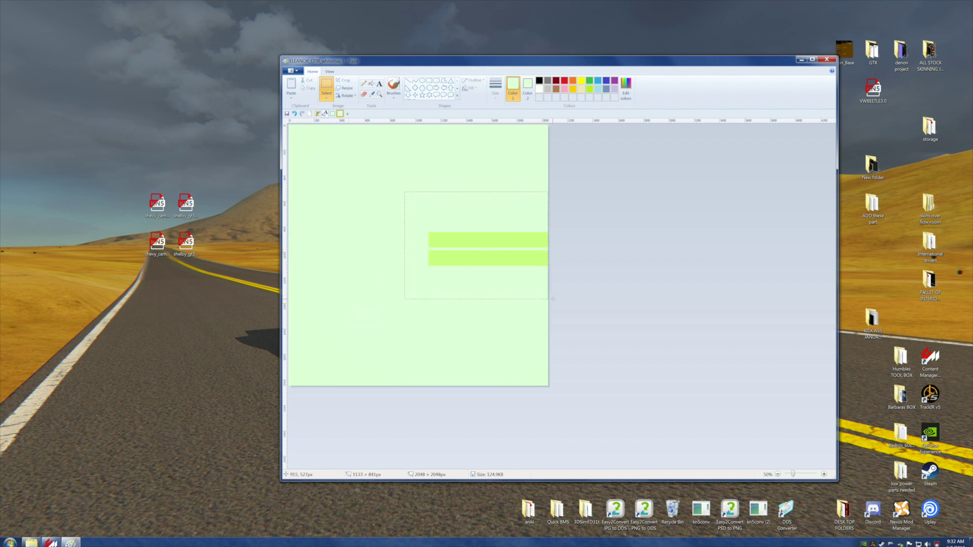
{"action": "right_click", "coordinate": [485, 251]}
{"action": "left_click", "coordinate": [490, 306]}
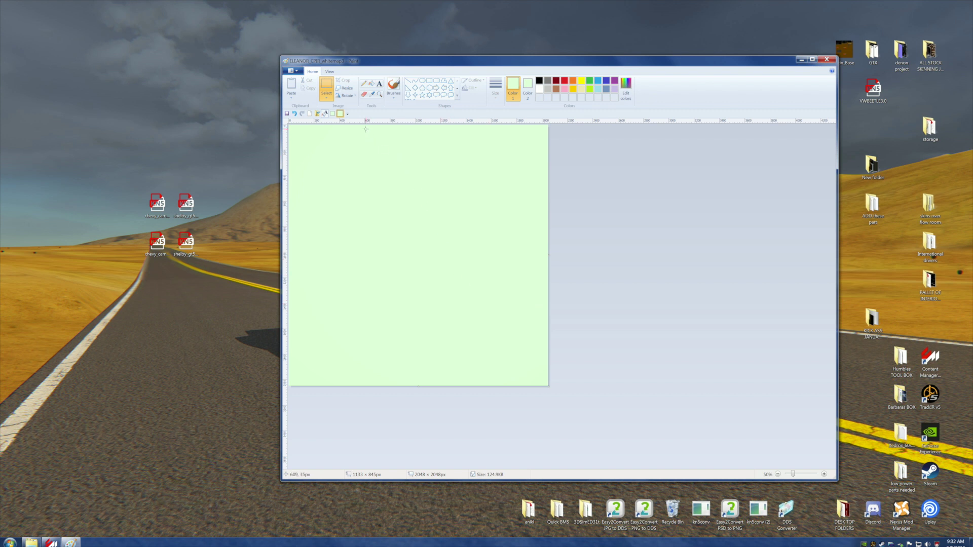
Clear the right side, middle-left and lower-left areas to the plain background colour, and save the JPG while closing Paint.
{"action": "left_click_drag", "start_coordinate": [365, 125], "coordinate": [382, 209]}
{"action": "left_click_drag", "start_coordinate": [541, 347], "coordinate": [548, 386]}
{"action": "right_click", "coordinate": [448, 263]}
{"action": "left_click", "coordinate": [463, 316]}
{"action": "left_click_drag", "start_coordinate": [404, 232], "coordinate": [286, 272]}
{"action": "right_click", "coordinate": [345, 220]}
{"action": "left_click", "coordinate": [361, 274]}
{"action": "left_click_drag", "start_coordinate": [289, 215], "coordinate": [426, 373]}
{"action": "right_click", "coordinate": [393, 314]}
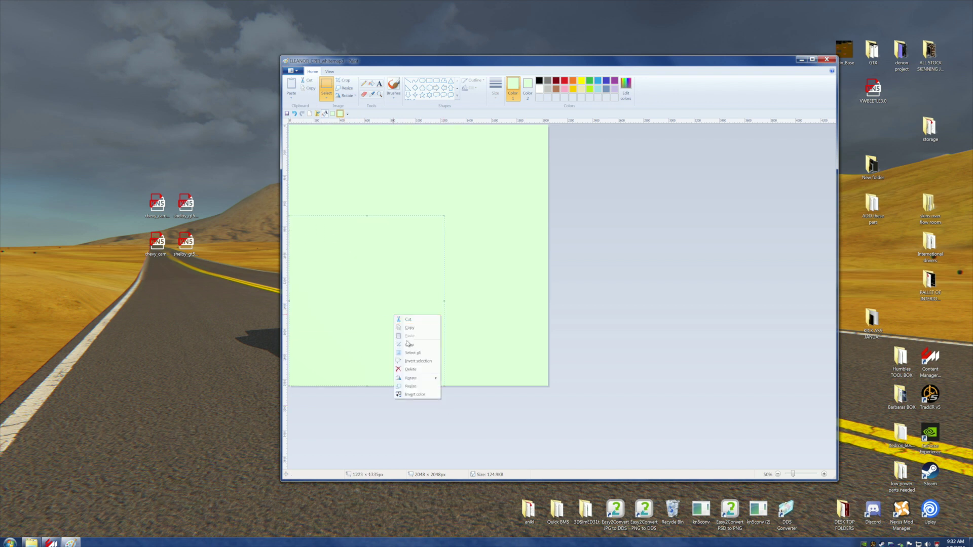
{"action": "left_click", "coordinate": [411, 369]}
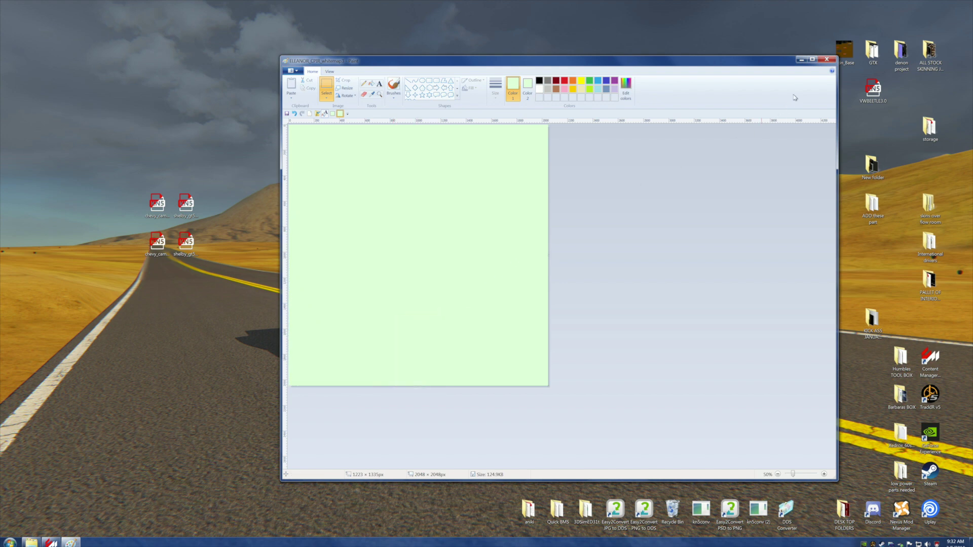
{"action": "left_click", "coordinate": [826, 59]}
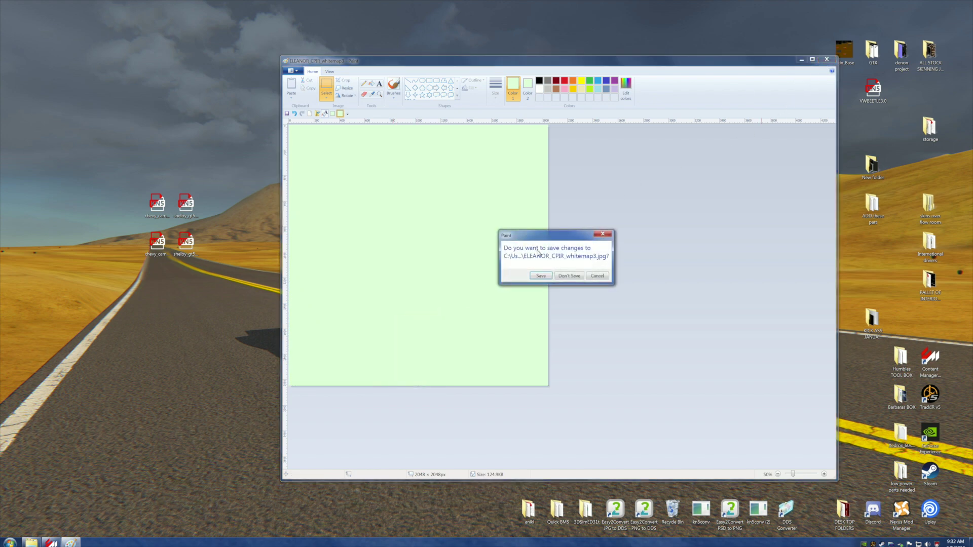
{"action": "left_click", "coordinate": [541, 276]}
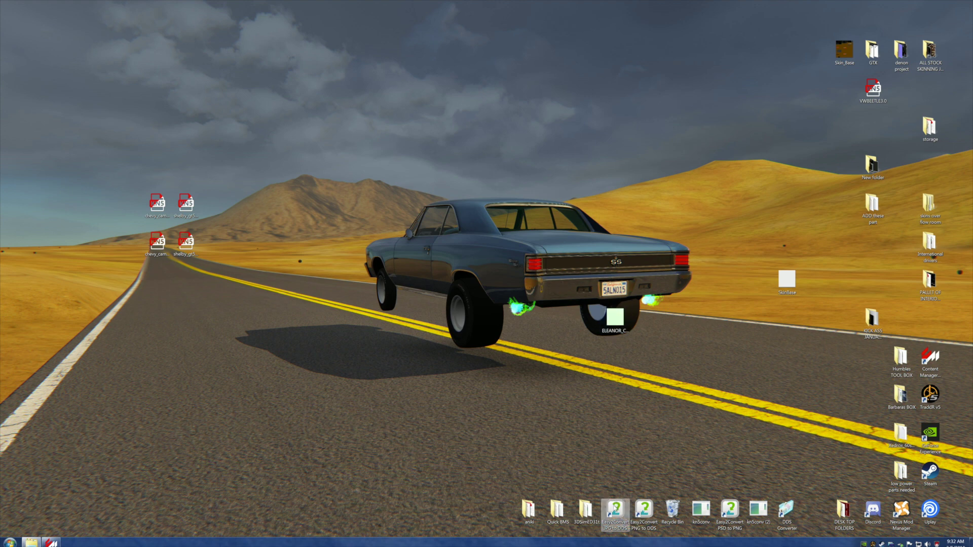
Convert the edited ELEANOR_CPIR_whitemap3 JPG to DDS with Easy2Convert JPG to DDS, and set the JPG aside below SkinBase on the desktop.
{"action": "double_click", "coordinate": [615, 508]}
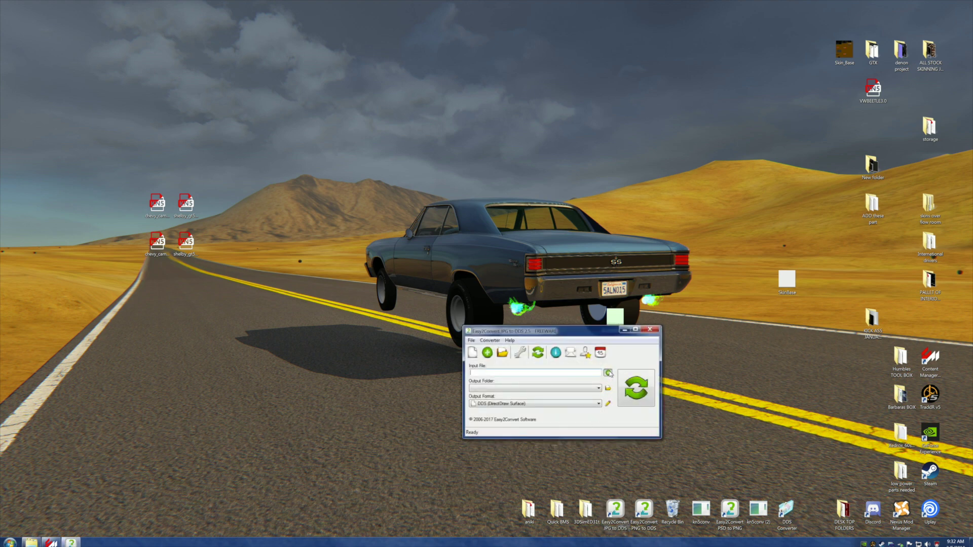
{"action": "left_click", "coordinate": [608, 373]}
{"action": "left_click_drag", "start_coordinate": [760, 297], "coordinate": [761, 395]}
{"action": "left_click", "coordinate": [651, 450]}
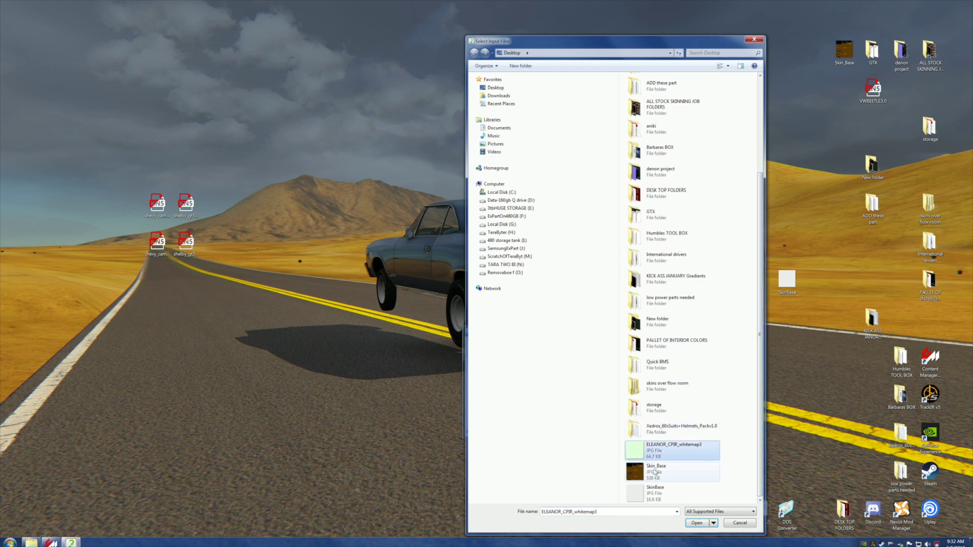
{"action": "left_click", "coordinate": [697, 523]}
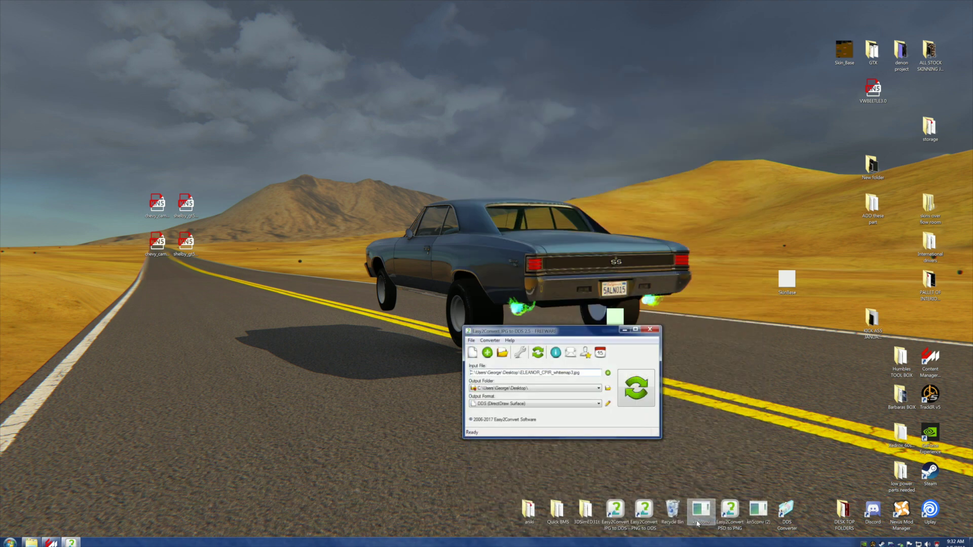
{"action": "left_click", "coordinate": [644, 396]}
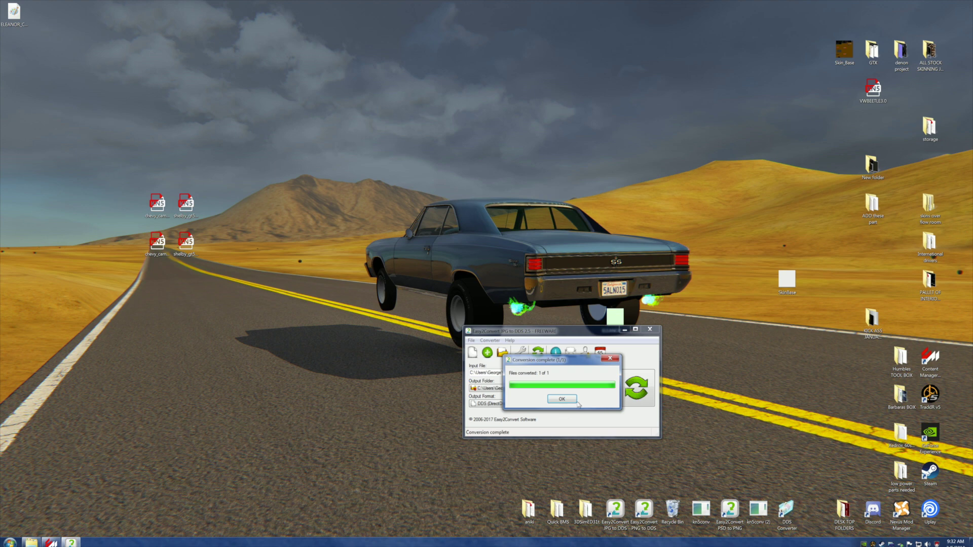
{"action": "left_click", "coordinate": [562, 400]}
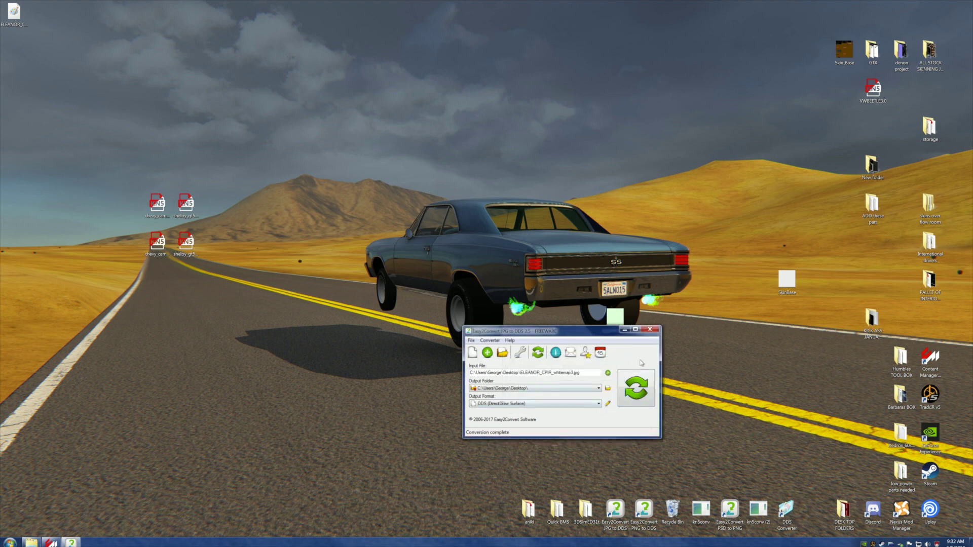
{"action": "left_click", "coordinate": [649, 330]}
{"action": "left_click_drag", "start_coordinate": [614, 317], "coordinate": [788, 323]}
Copy the new ELEANOR_CPIR_whitemap3 DDS from the desktop into the car's 002_Blue_SD skin folder.
{"action": "left_click", "coordinate": [31, 542]}
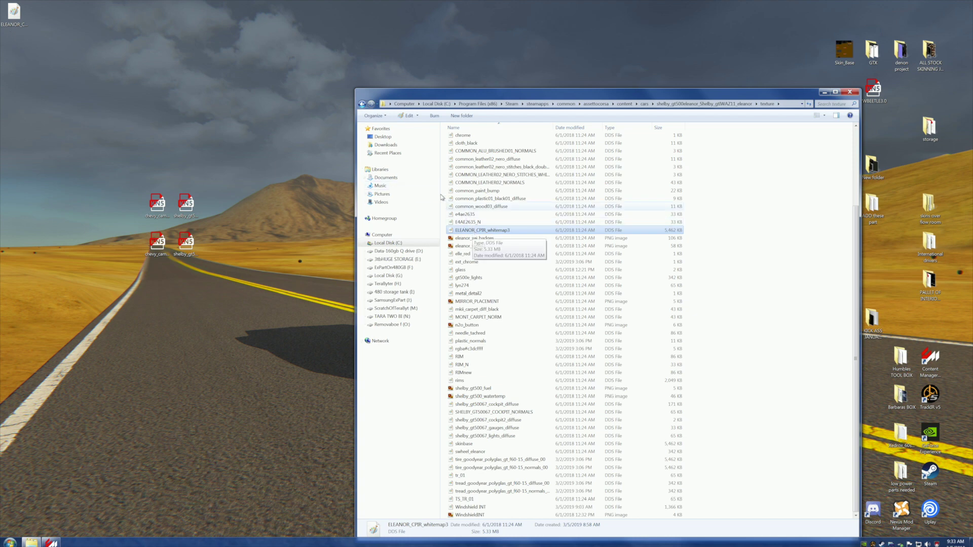
{"action": "left_click", "coordinate": [361, 103]}
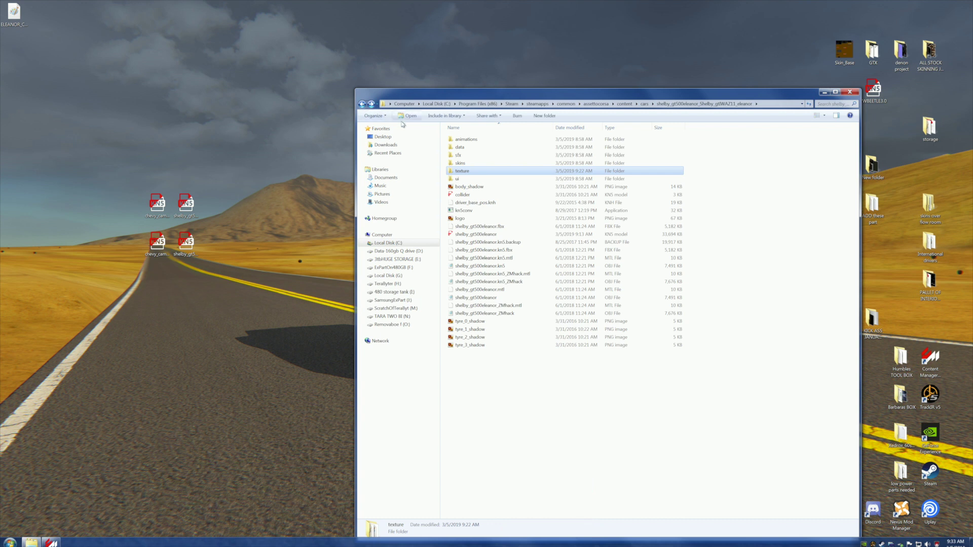
{"action": "double_click", "coordinate": [460, 163]}
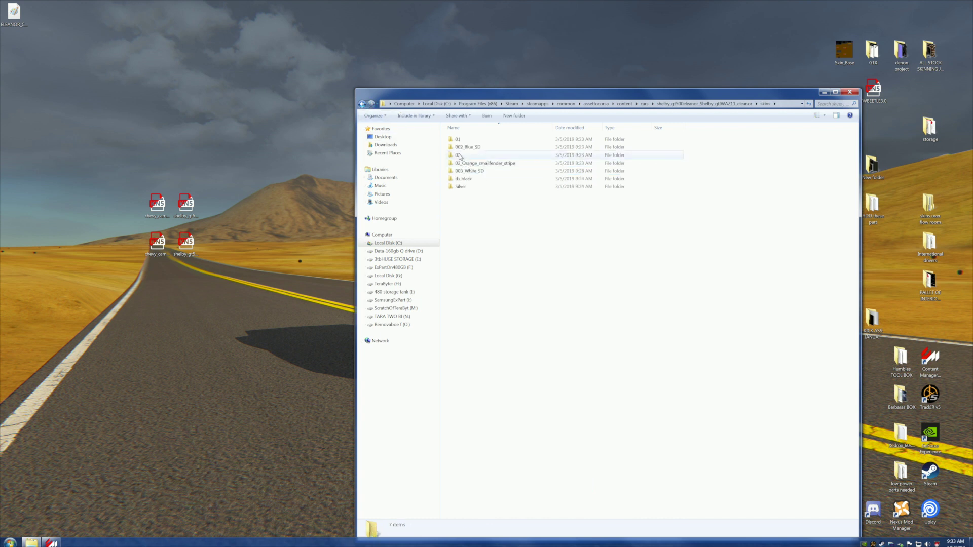
{"action": "left_click", "coordinate": [466, 148]}
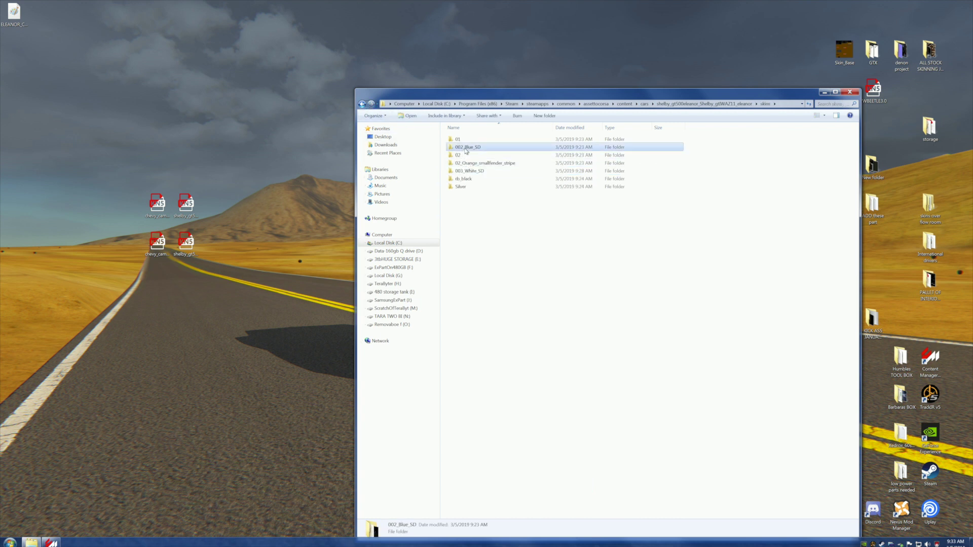
{"action": "double_click", "coordinate": [465, 149]}
{"action": "left_click_drag", "start_coordinate": [14, 12], "coordinate": [245, 164]}
{"action": "right_click", "coordinate": [244, 162]}
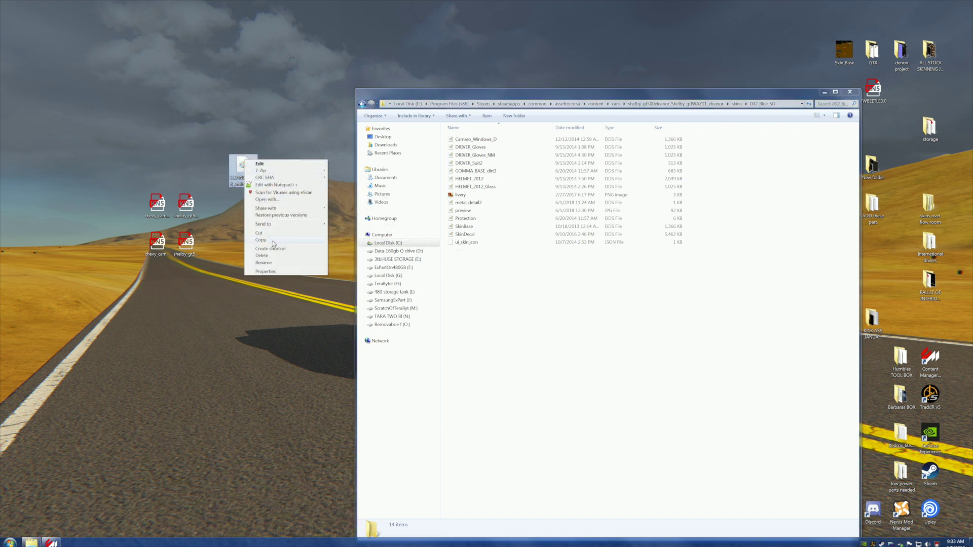
{"action": "left_click", "coordinate": [273, 243]}
{"action": "right_click", "coordinate": [492, 283]}
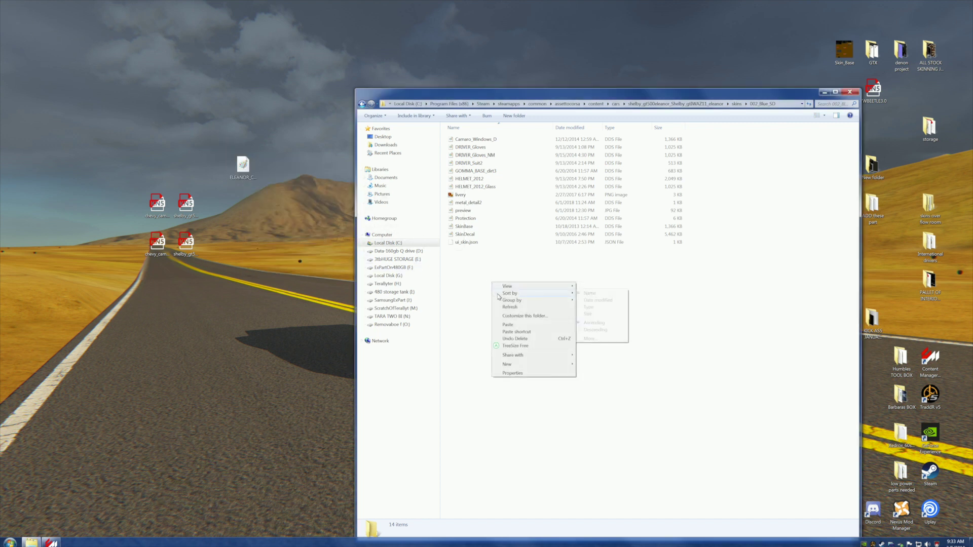
{"action": "left_click", "coordinate": [507, 324]}
Paste the ELEANOR_CPIR_whitemap3 DDS into the 02_Orange_smallfender_stripe skin folder.
{"action": "left_click", "coordinate": [361, 104]}
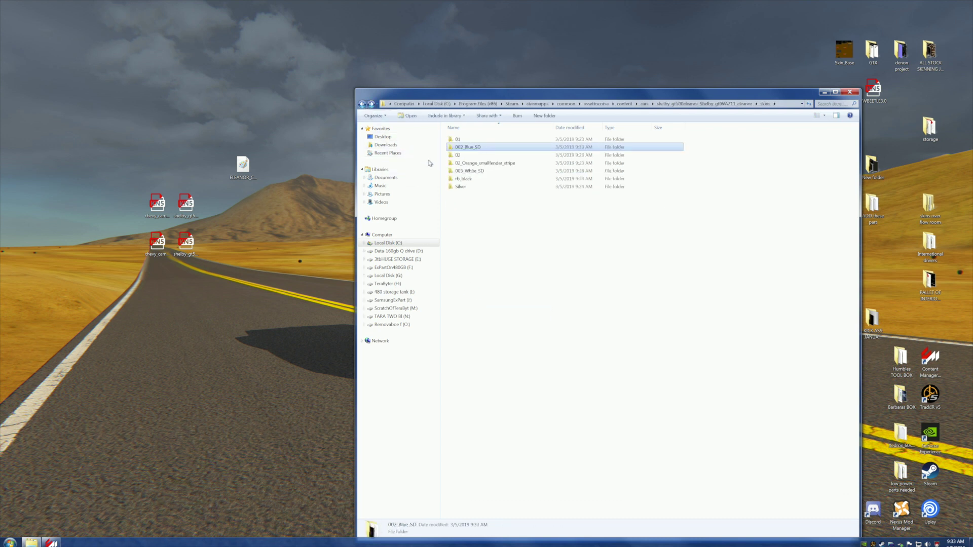
{"action": "double_click", "coordinate": [470, 163]}
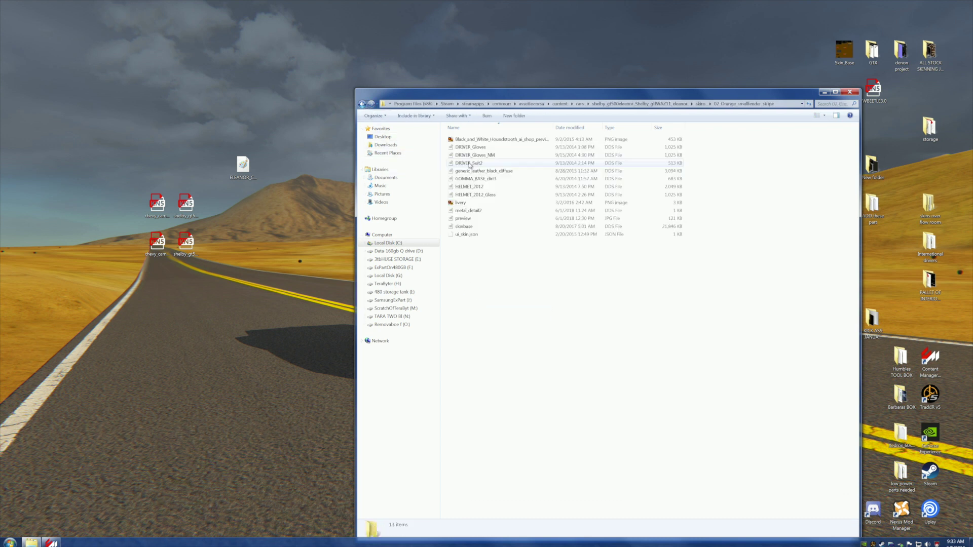
{"action": "right_click", "coordinate": [490, 304]}
{"action": "left_click", "coordinate": [503, 348]}
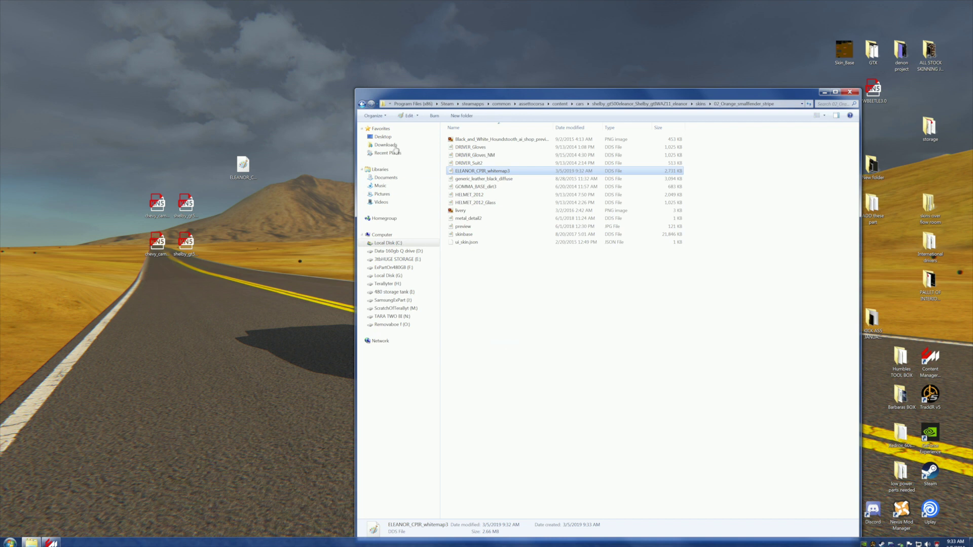
Paste the ELEANOR_CPIR_whitemap3 DDS into the black skin's folder, and return to the car's main folder.
{"action": "left_click", "coordinate": [363, 105]}
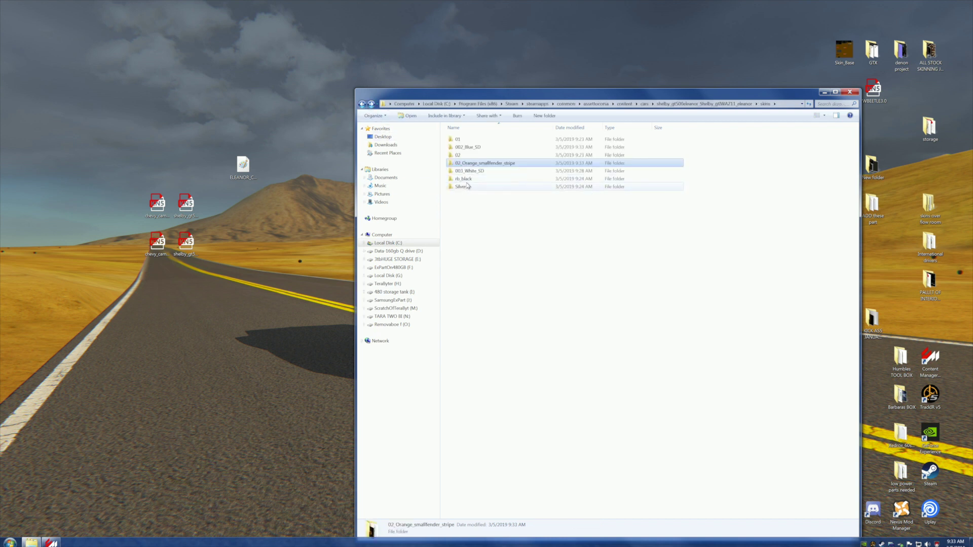
{"action": "double_click", "coordinate": [464, 179]}
{"action": "right_click", "coordinate": [494, 292]}
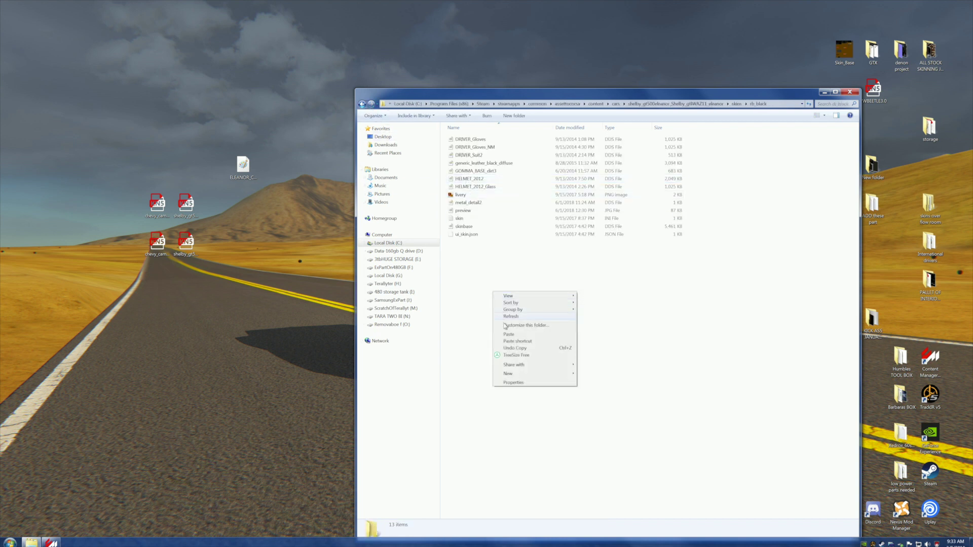
{"action": "left_click", "coordinate": [508, 334]}
{"action": "left_click", "coordinate": [363, 105]}
{"action": "left_click", "coordinate": [363, 104]}
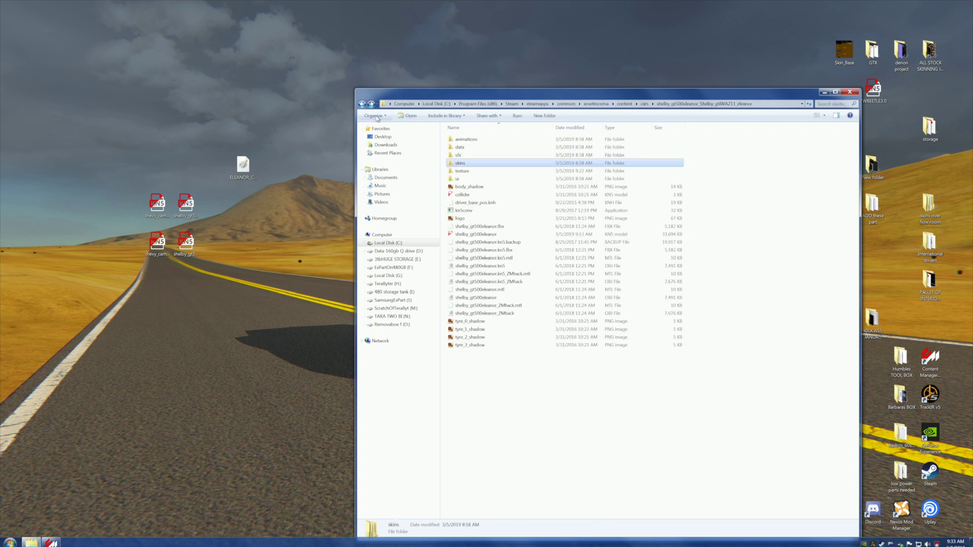
{"action": "left_click", "coordinate": [461, 163], "text": "ctrl"}
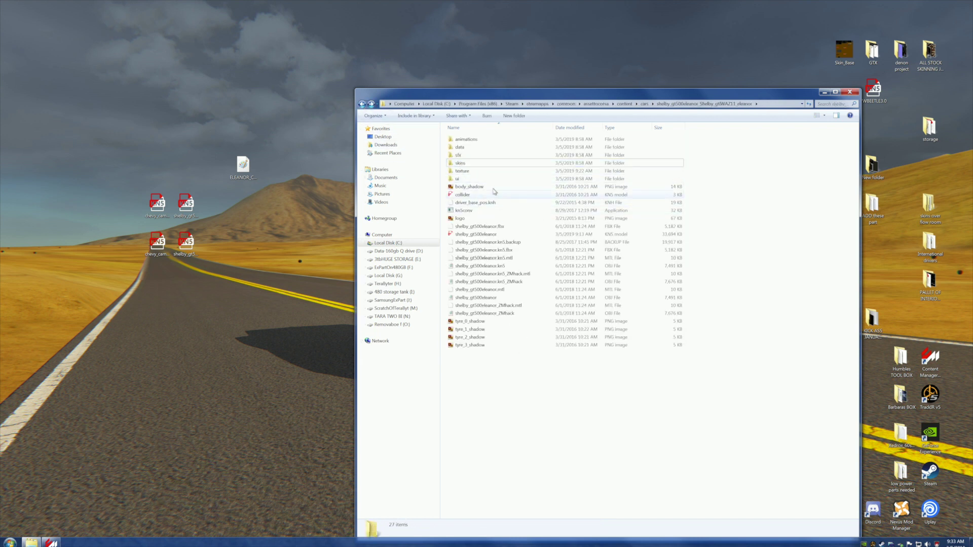
Paste the ELEANOR_CPIR_whitemap3 DDS into the 02_Orange_smallfender_stripe skin folder again, replacing the existing copy, and return to the skins folder.
{"action": "double_click", "coordinate": [467, 165]}
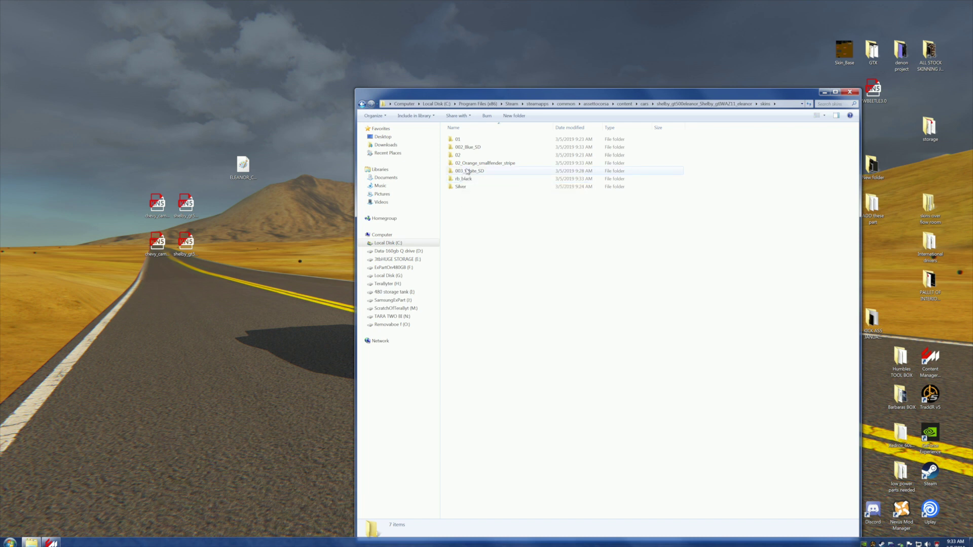
{"action": "double_click", "coordinate": [468, 163]}
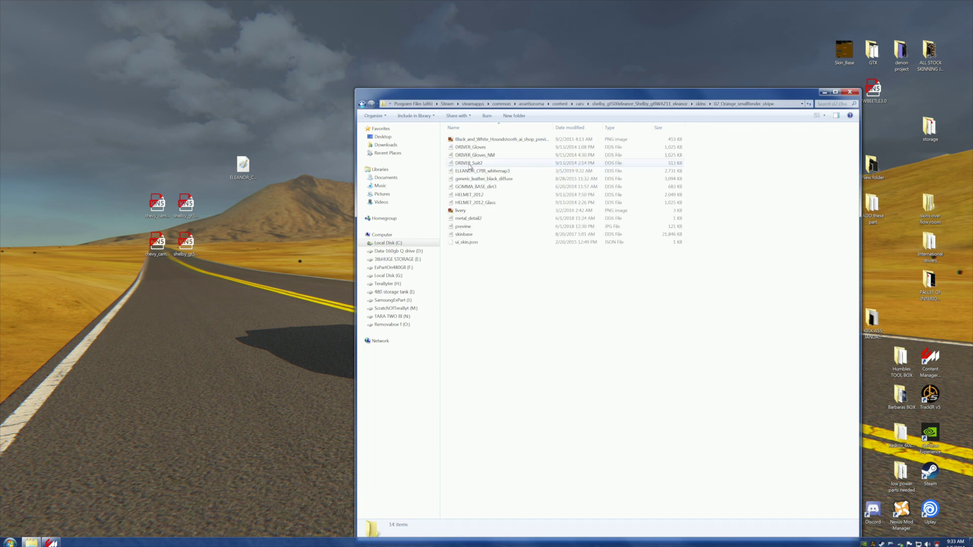
{"action": "right_click", "coordinate": [496, 293]}
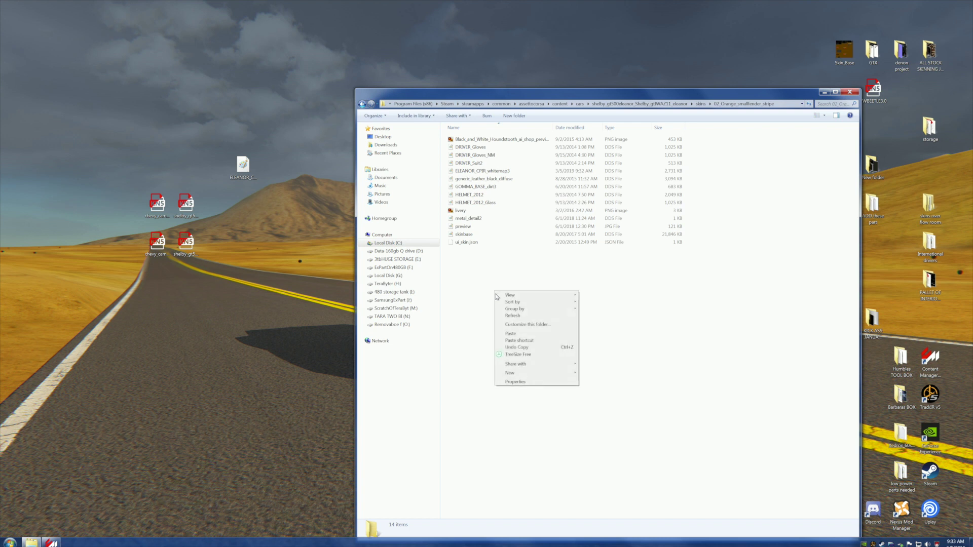
{"action": "left_click", "coordinate": [511, 334]}
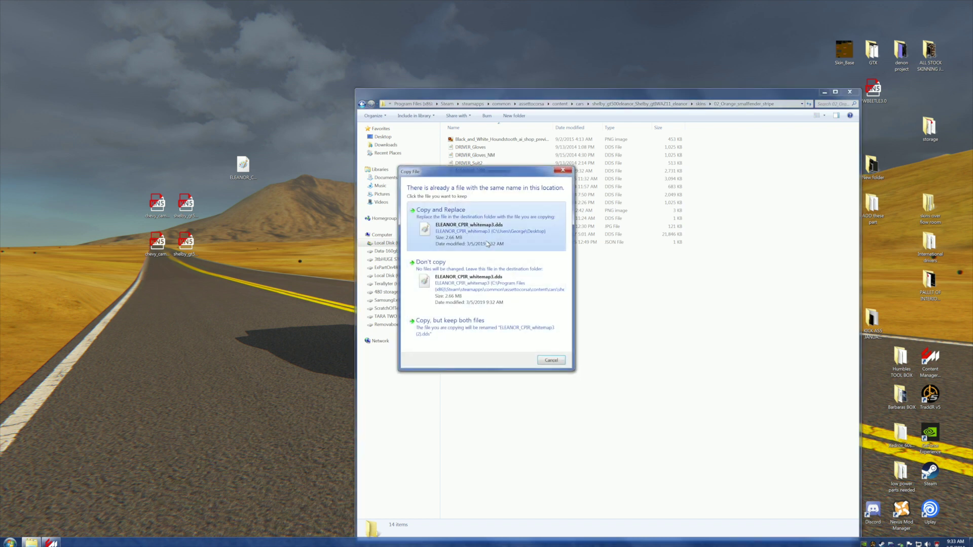
{"action": "left_click", "coordinate": [494, 244]}
{"action": "left_click", "coordinate": [361, 104]}
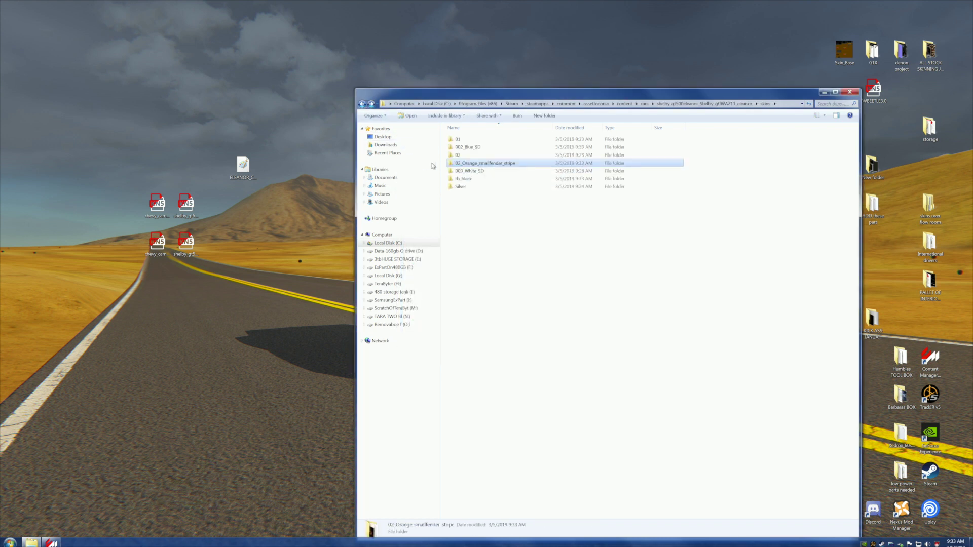
Paste the ELEANOR_CPIR_whitemap3 DDS into the 003_White_SD skin folder, and check the contents of the 002_Blue_SD folder.
{"action": "double_click", "coordinate": [464, 172]}
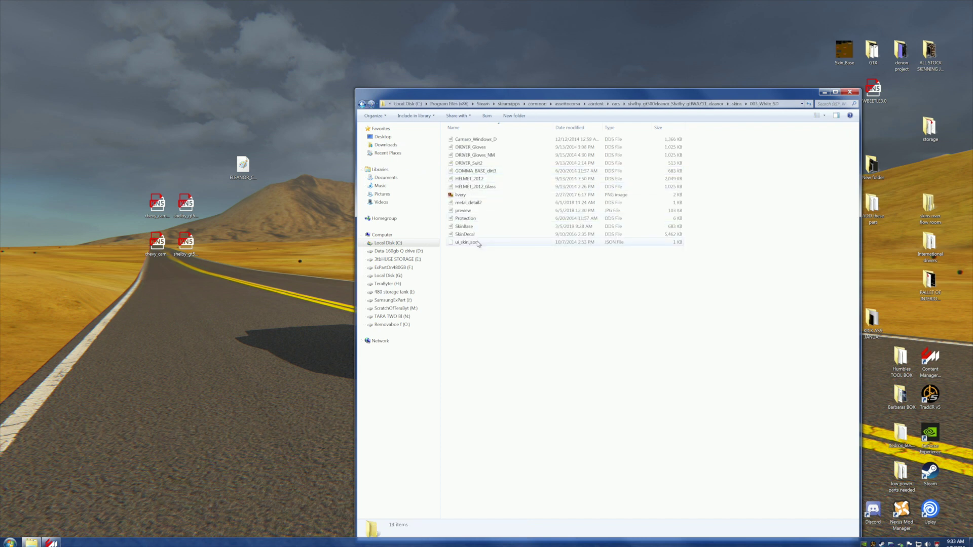
{"action": "right_click", "coordinate": [479, 272]}
{"action": "left_click", "coordinate": [496, 313]}
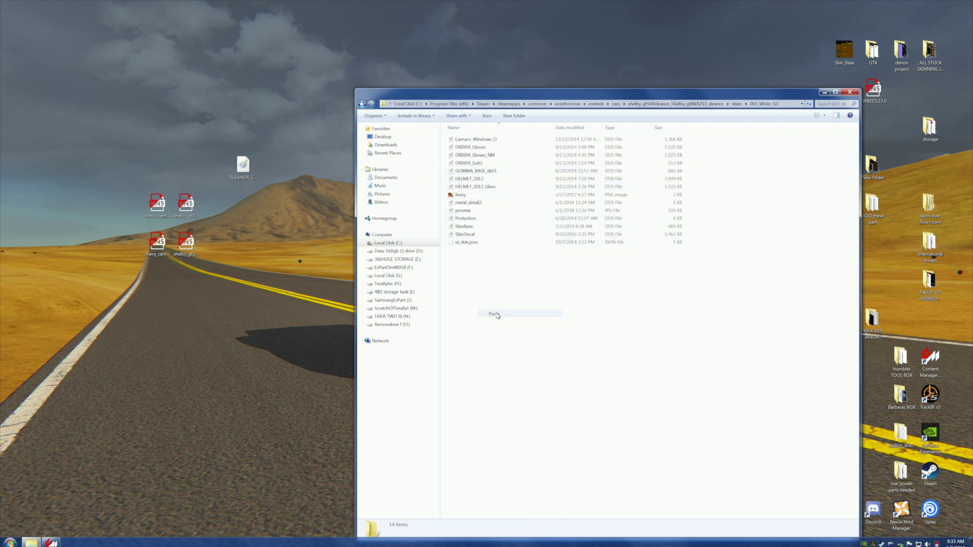
{"action": "left_click", "coordinate": [362, 104]}
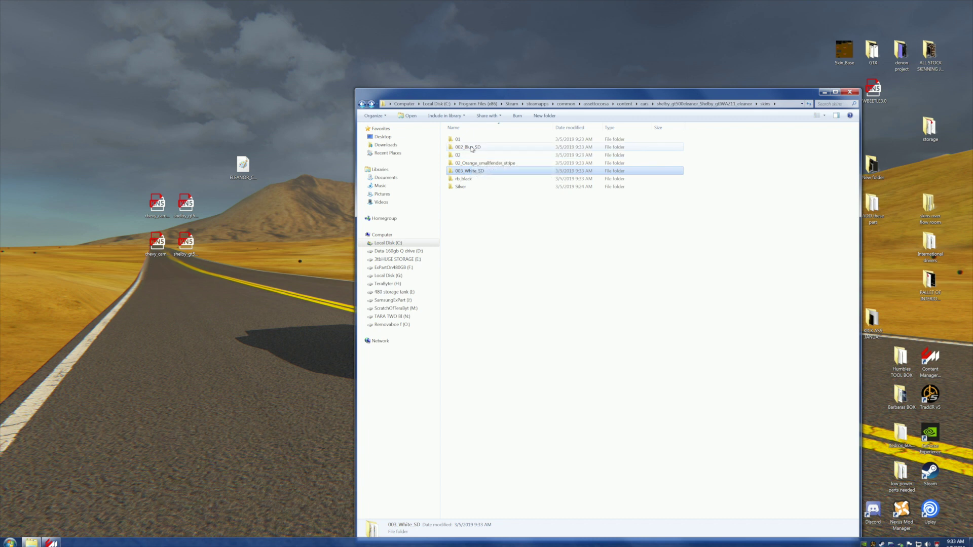
{"action": "double_click", "coordinate": [468, 147]}
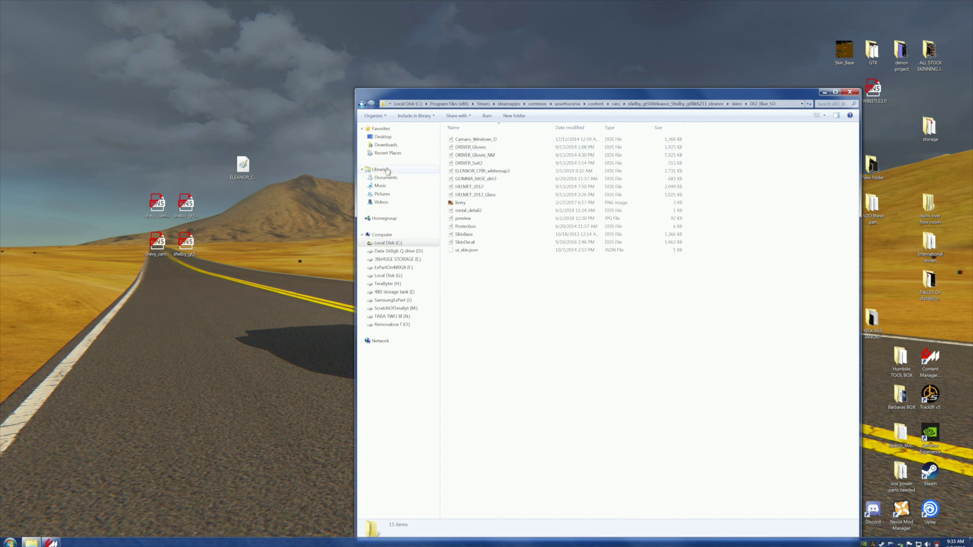
{"action": "left_click", "coordinate": [362, 104]}
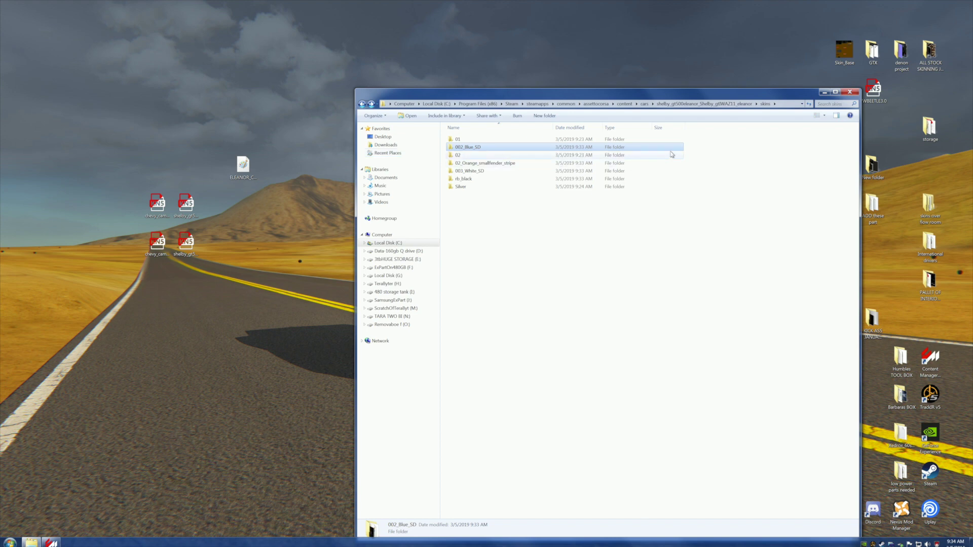
Switch to Content Manager, open the Shelby GT500 Eleanor in CM Showroom, and inspect the White SD skin's hood and rear.
{"action": "left_click", "coordinate": [824, 93]}
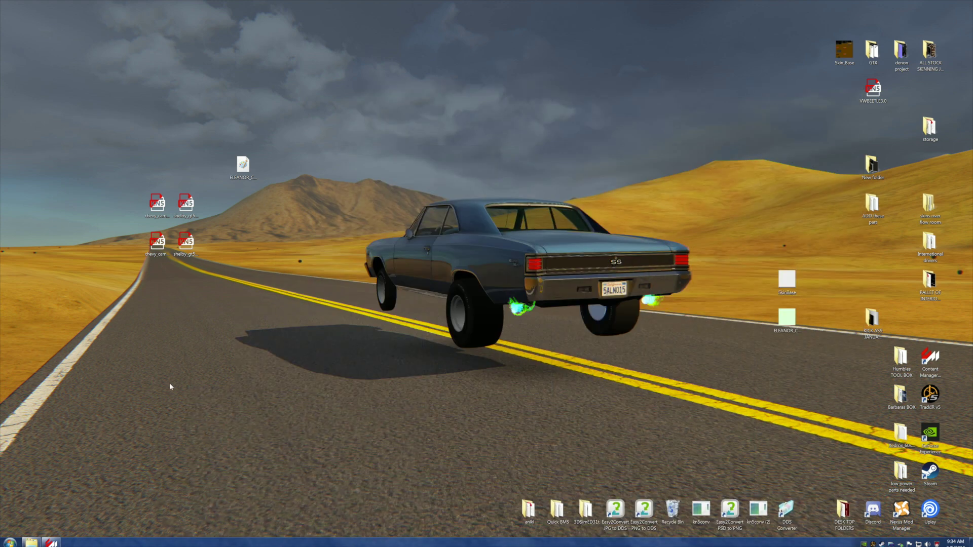
{"action": "left_click", "coordinate": [51, 542]}
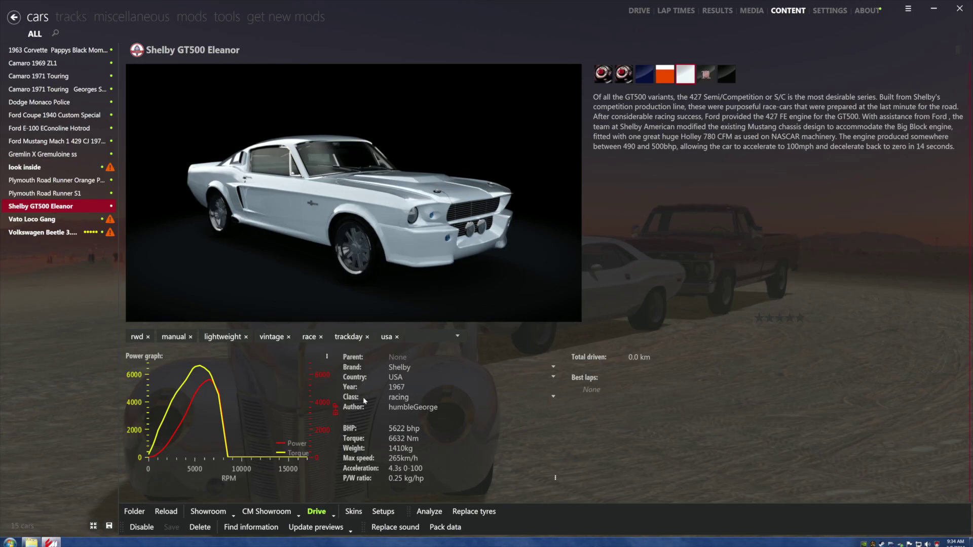
{"action": "left_click", "coordinate": [289, 513]}
{"action": "left_click_drag", "start_coordinate": [337, 432], "coordinate": [443, 430]}
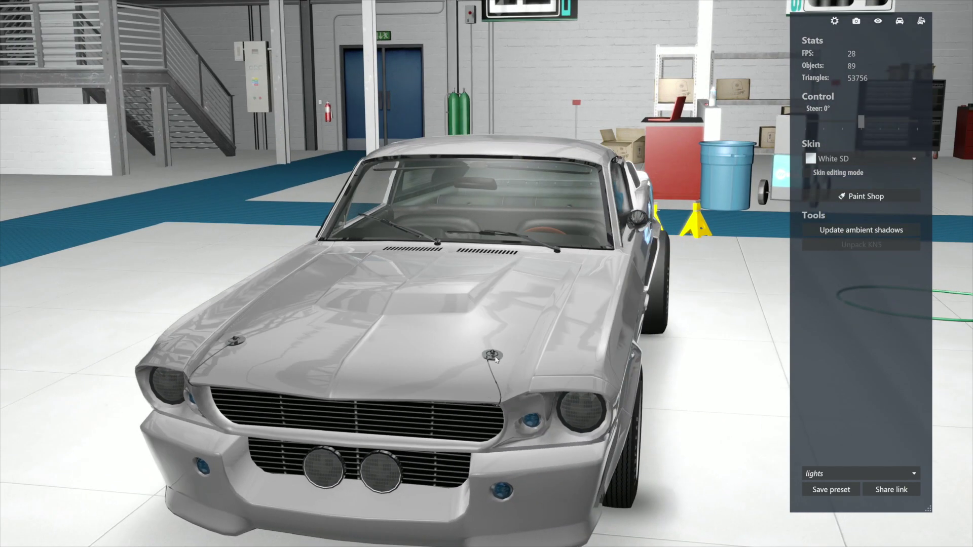
{"action": "scroll", "coordinate": [496, 358], "scroll_direction": "up", "scroll_amount": 3}
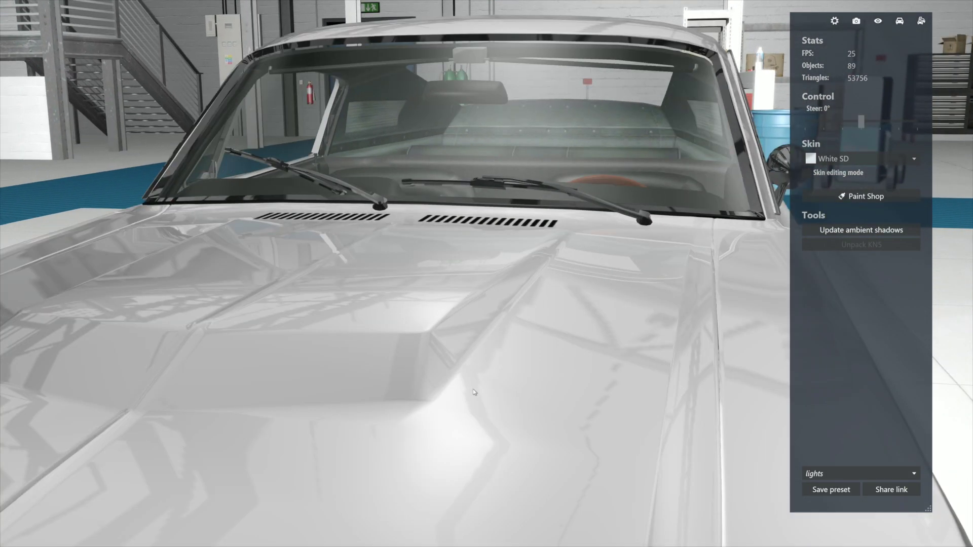
{"action": "left_click_drag", "start_coordinate": [483, 391], "coordinate": [257, 371]}
{"action": "left_click_drag", "start_coordinate": [500, 382], "coordinate": [721, 304]}
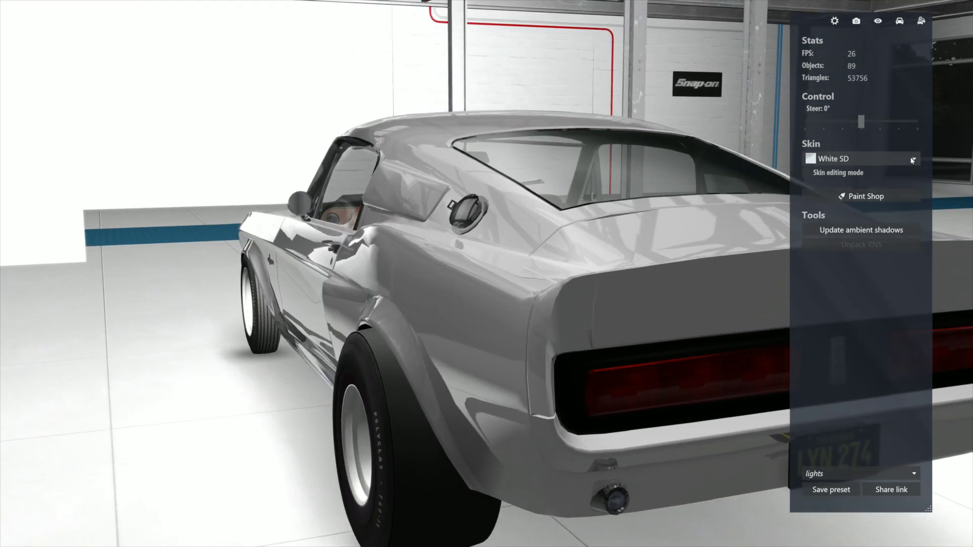
Preview the Black skin and skin 01 on the car, examining the hood and stripes up close.
{"action": "left_click", "coordinate": [884, 159]}
{"action": "left_click", "coordinate": [867, 248]}
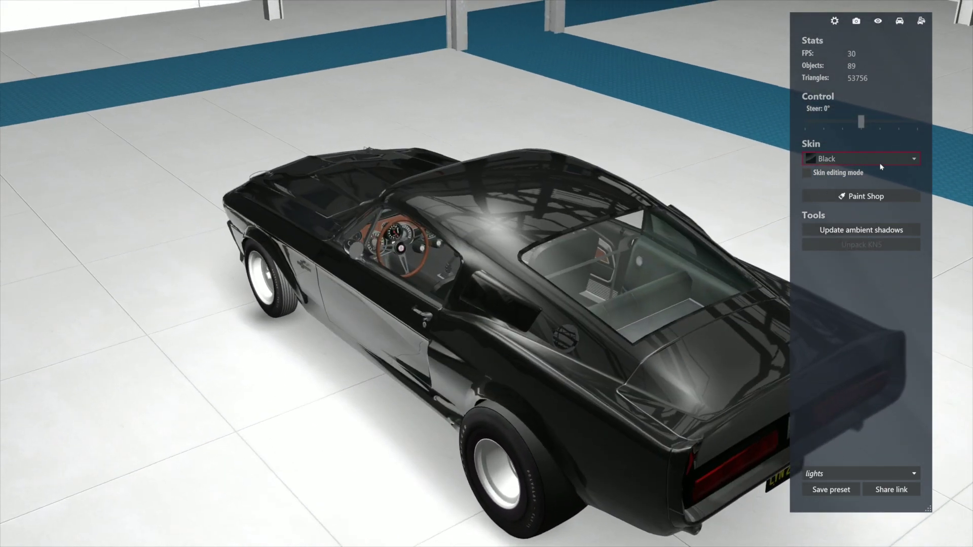
{"action": "left_click", "coordinate": [902, 159]}
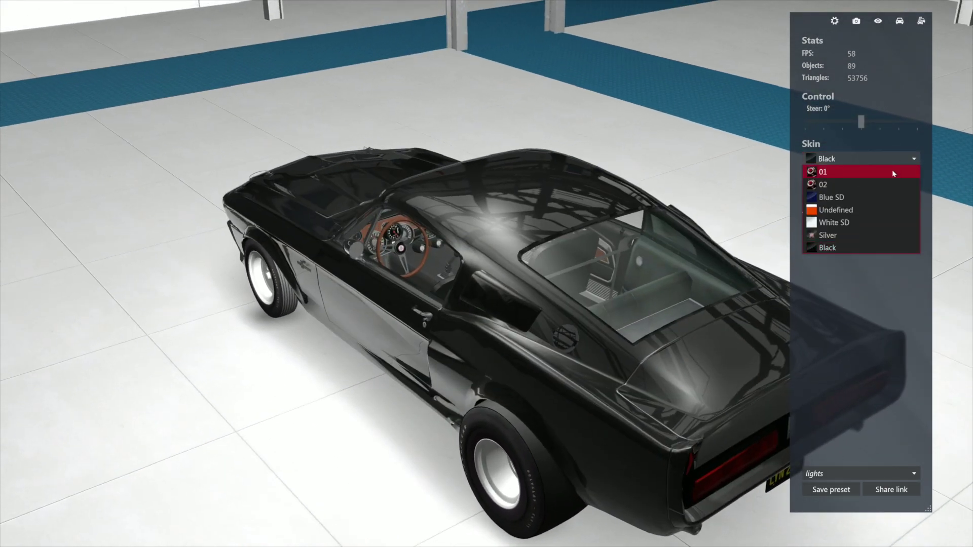
{"action": "left_click", "coordinate": [893, 173]}
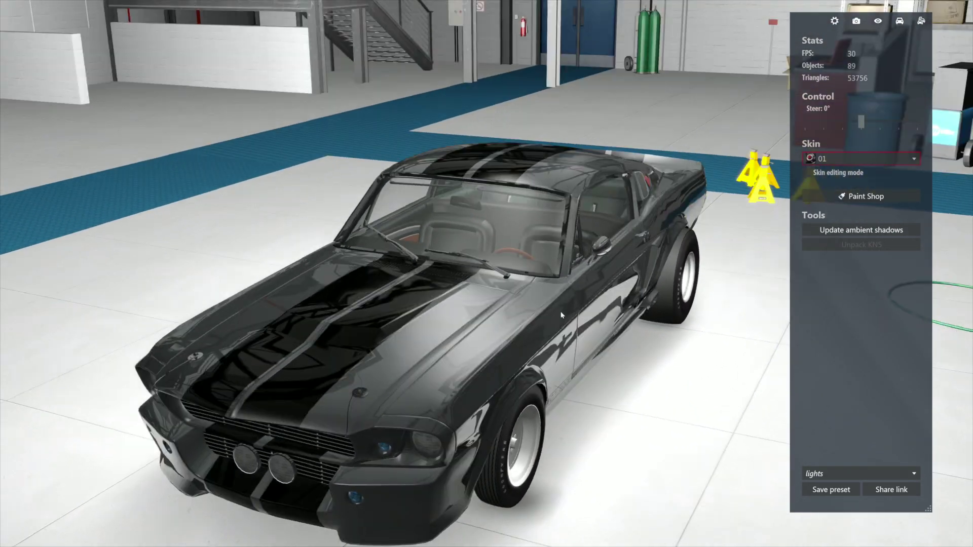
{"action": "scroll", "coordinate": [540, 322], "scroll_direction": "up", "scroll_amount": 5}
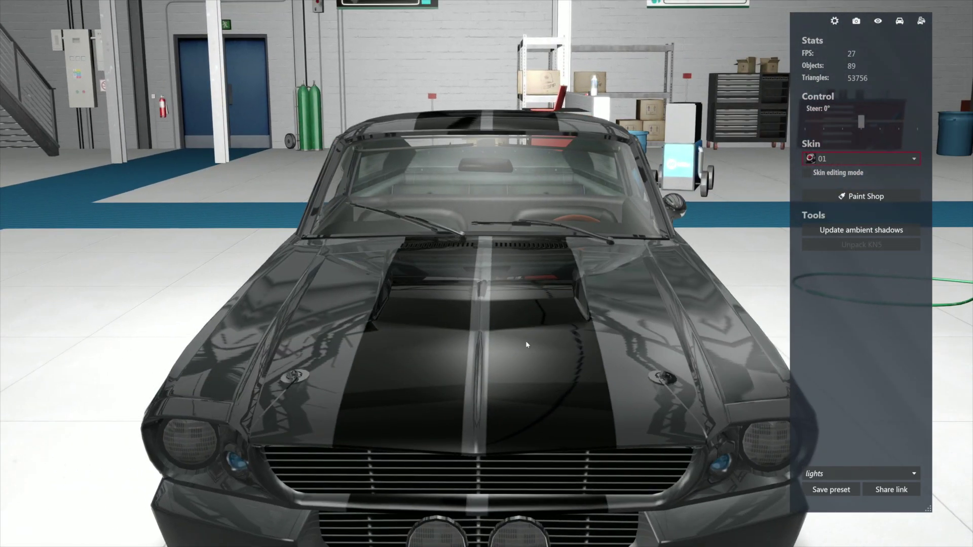
{"action": "left_click_drag", "start_coordinate": [526, 345], "coordinate": [697, 231]}
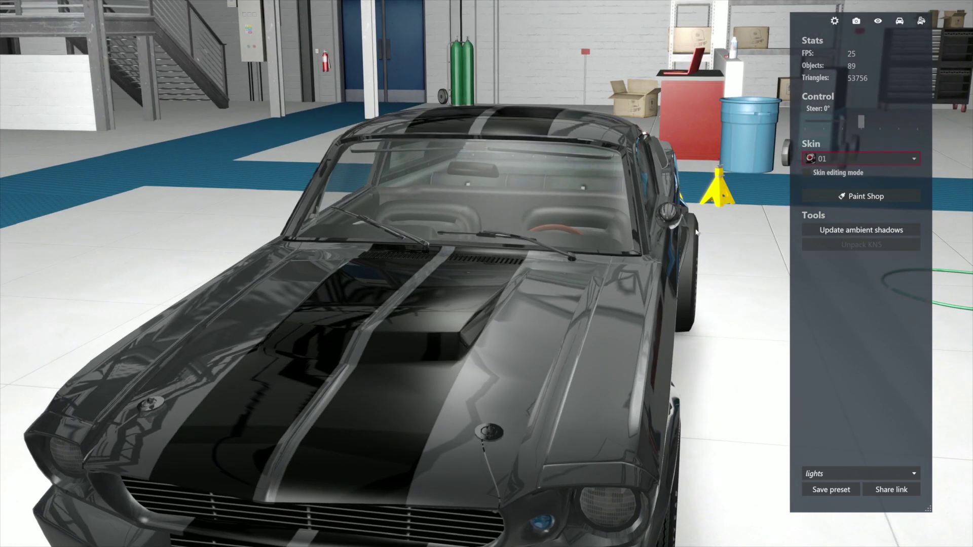
Preview skin 02 and turn on the car's lights and brake lights.
{"action": "left_click", "coordinate": [907, 158]}
{"action": "left_click", "coordinate": [895, 179]}
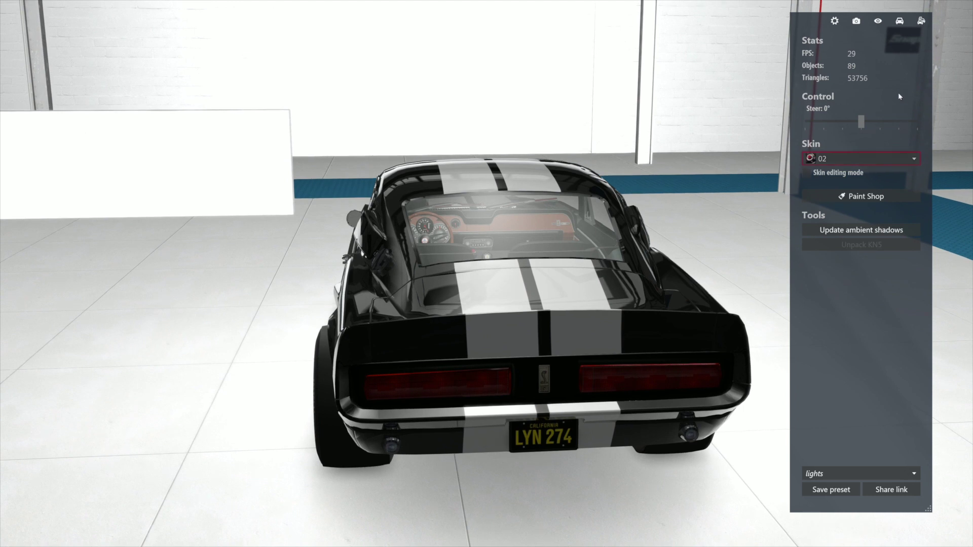
{"action": "left_click", "coordinate": [900, 24]}
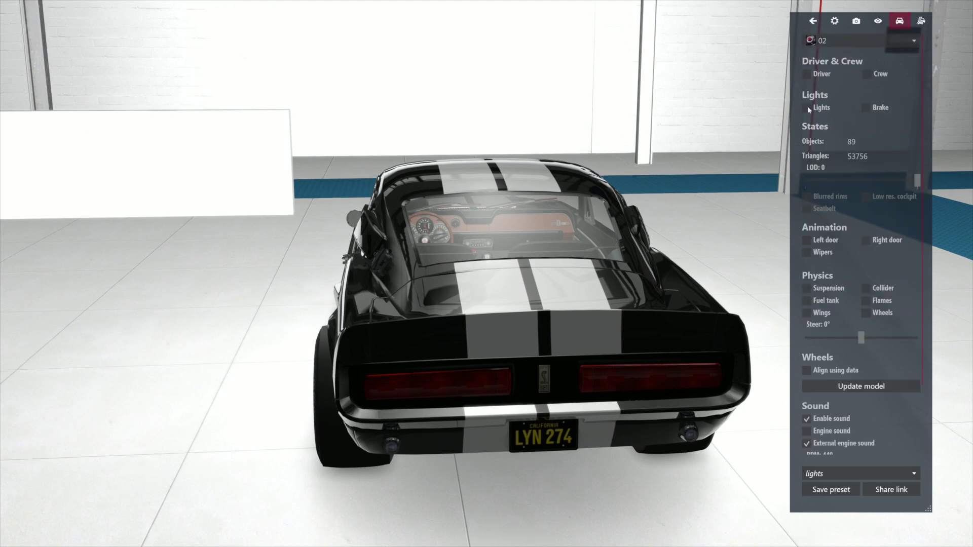
{"action": "left_click", "coordinate": [807, 109]}
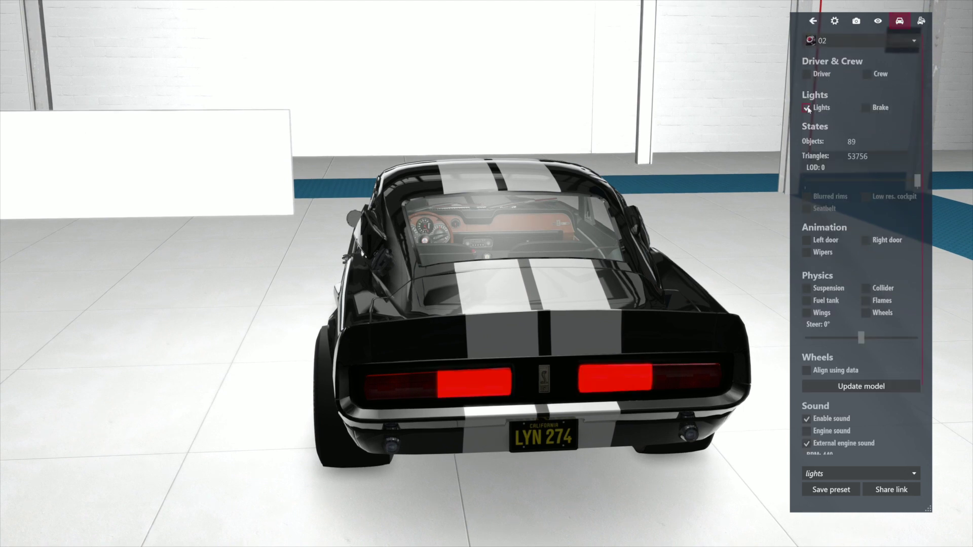
{"action": "left_click", "coordinate": [866, 108]}
Examine the car with skin 02 from the front, side and rear, and turn off the brake lights and lights.
{"action": "left_click_drag", "start_coordinate": [477, 239], "coordinate": [657, 236]}
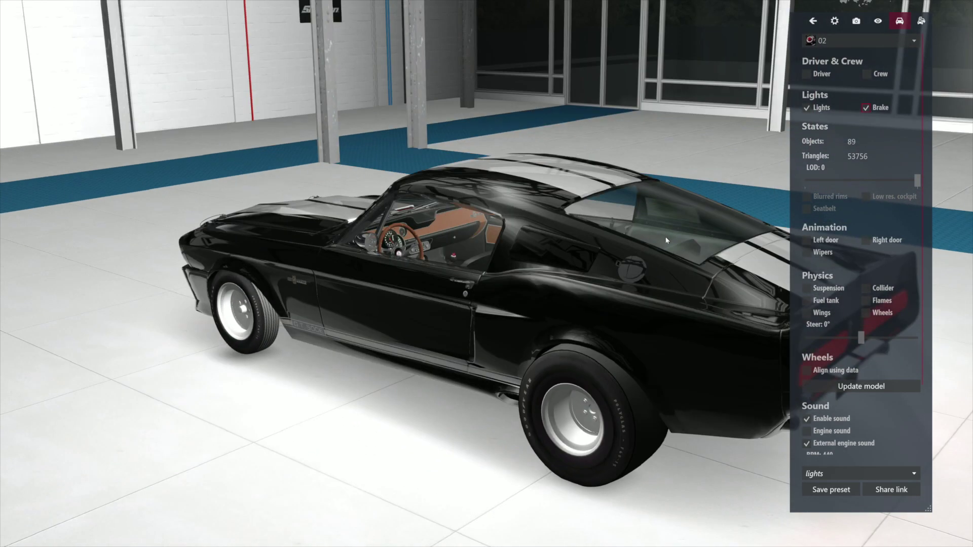
{"action": "left_click_drag", "start_coordinate": [431, 231], "coordinate": [496, 254]}
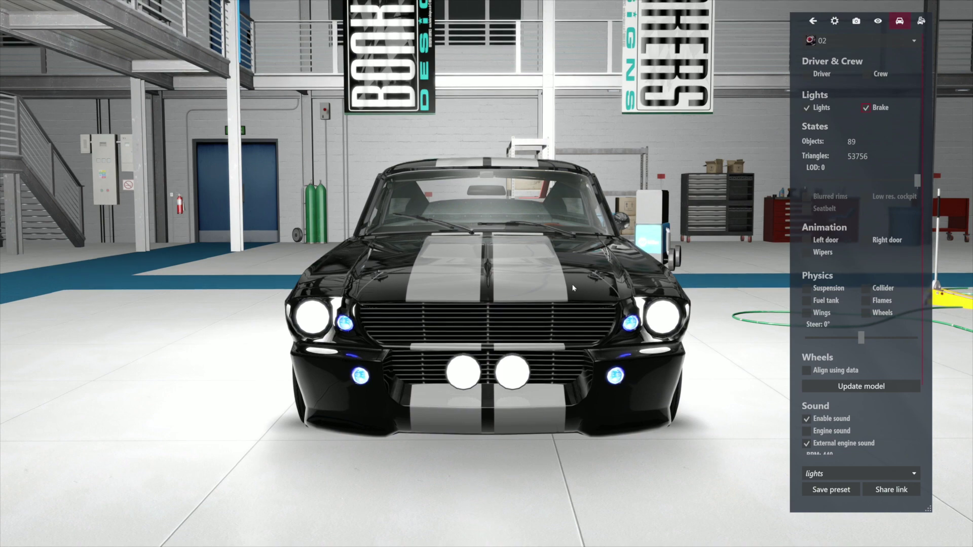
{"action": "left_click_drag", "start_coordinate": [568, 288], "coordinate": [409, 293]}
{"action": "left_click_drag", "start_coordinate": [491, 288], "coordinate": [376, 296]}
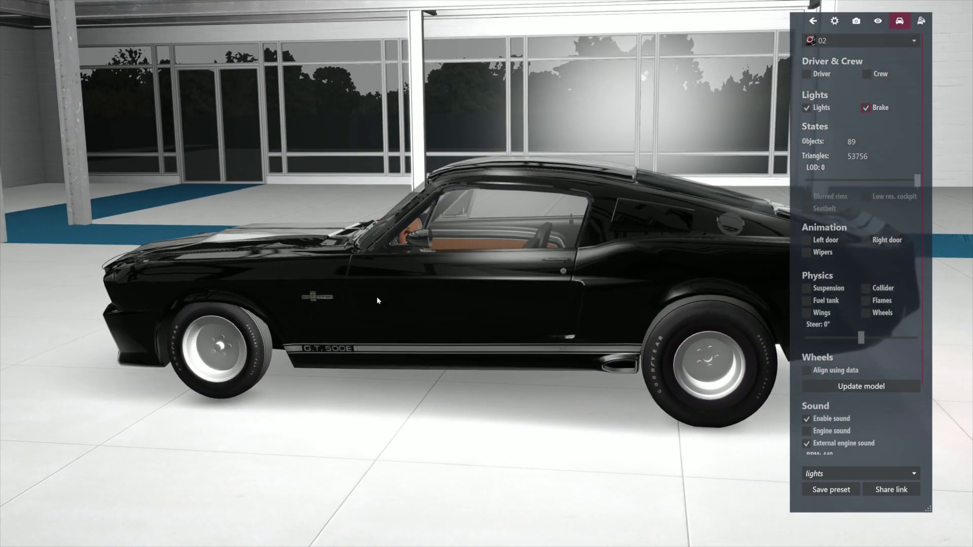
{"action": "left_click_drag", "start_coordinate": [449, 293], "coordinate": [407, 288]}
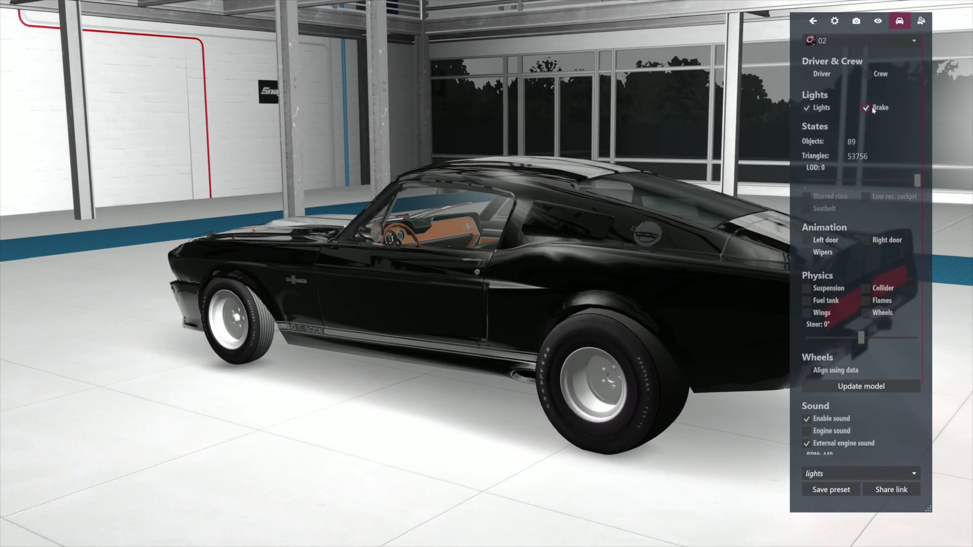
{"action": "left_click", "coordinate": [805, 109]}
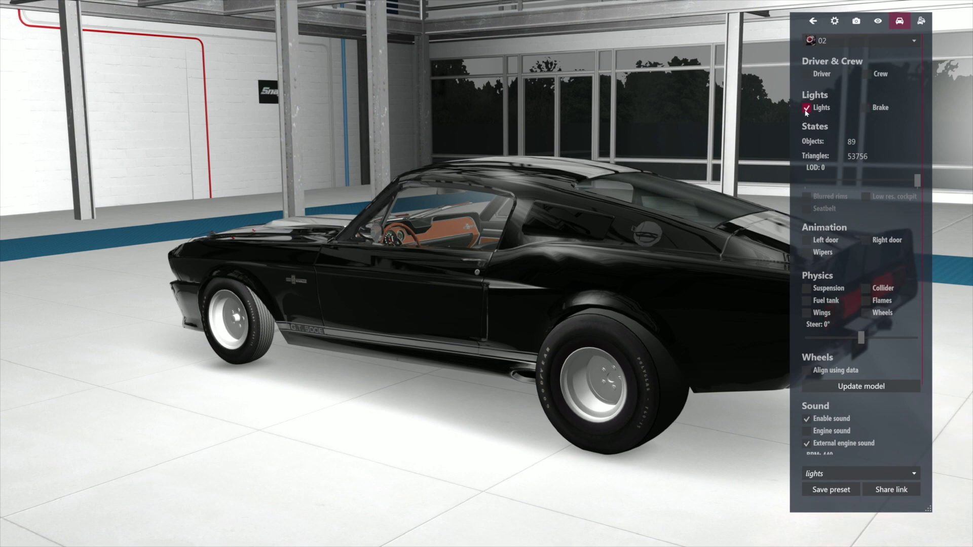